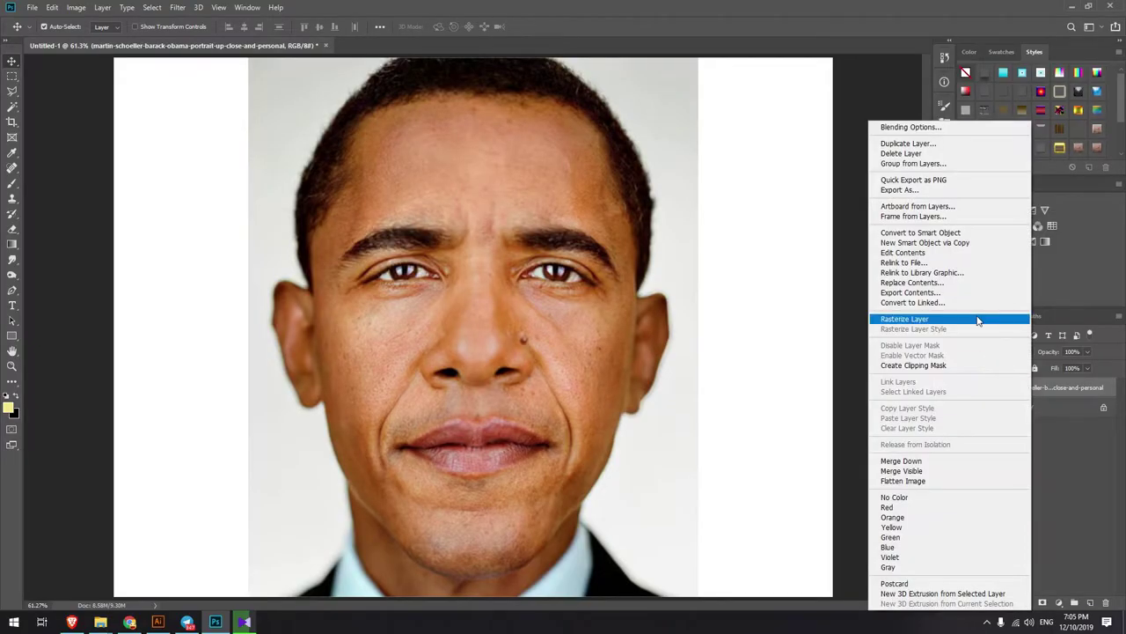
# Rasterize the portrait layer, then in Levels set the inputs to 0, 1.11 and 247.
pyautogui.click(904, 319)
pyautogui.click(102, 7)
pyautogui.press('Escape')
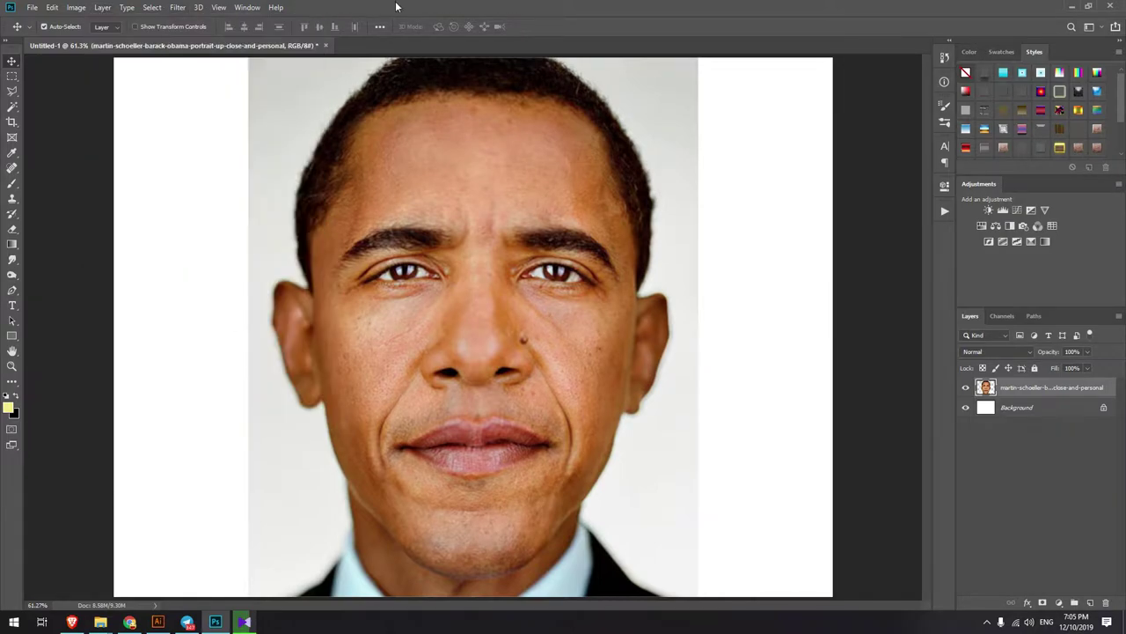
pyautogui.hotkey('ctrl', 'l')
pyautogui.moveTo(762, 225); pyautogui.dragTo(757, 226)
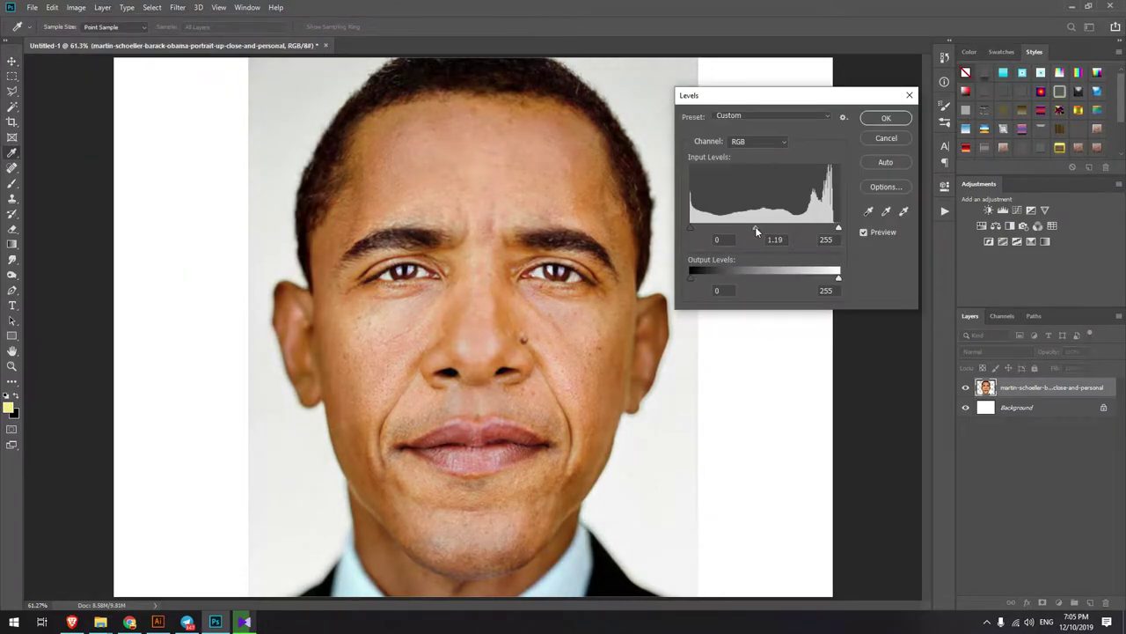
# Apply Levels, then add a midtone Color Balance of +8 red and -8 magenta.
pyautogui.click(894, 125)
pyautogui.hotkey('ctrl', 'b')
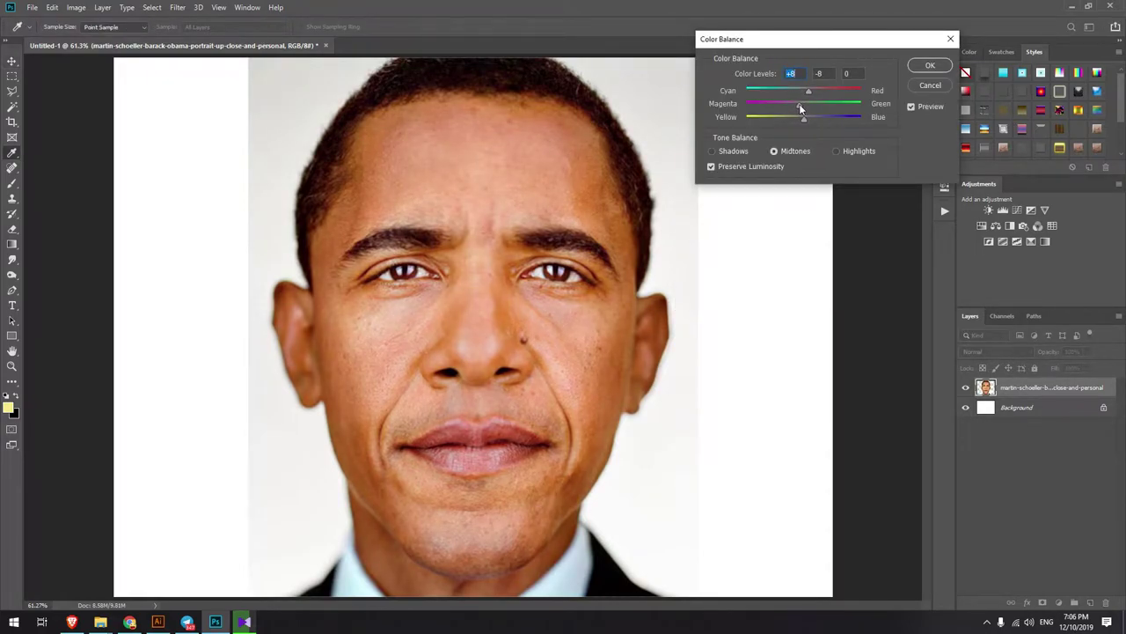
pyautogui.click(929, 65)
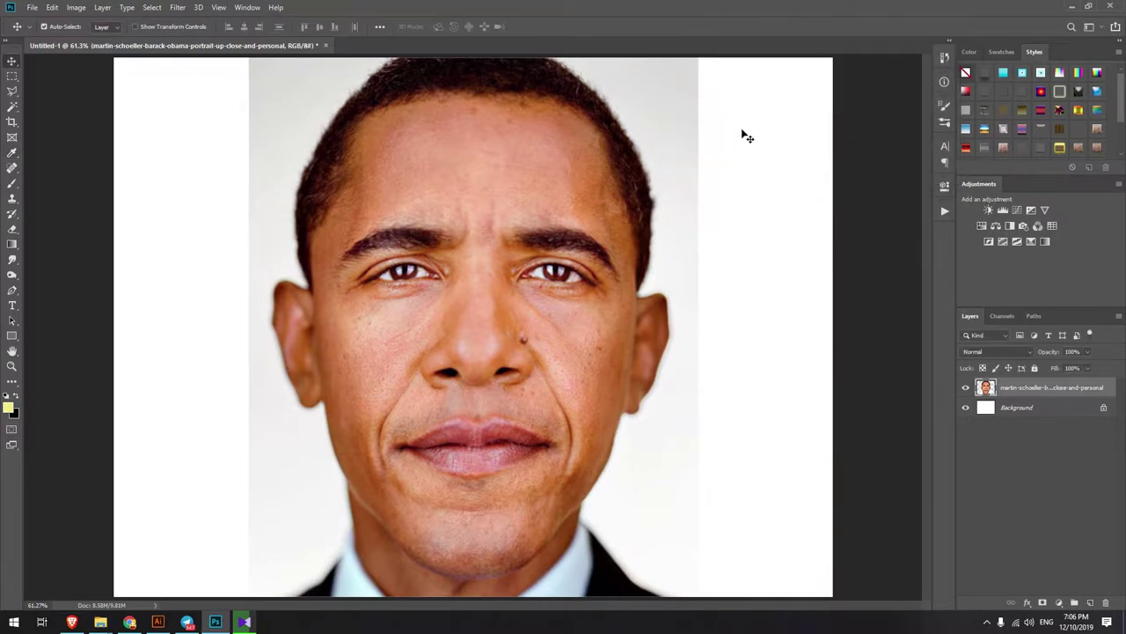
# Apply Smart Sharpen with Amount 221%, Radius 0.7 px and Reduce Noise 29%.
pyautogui.click(76, 7)
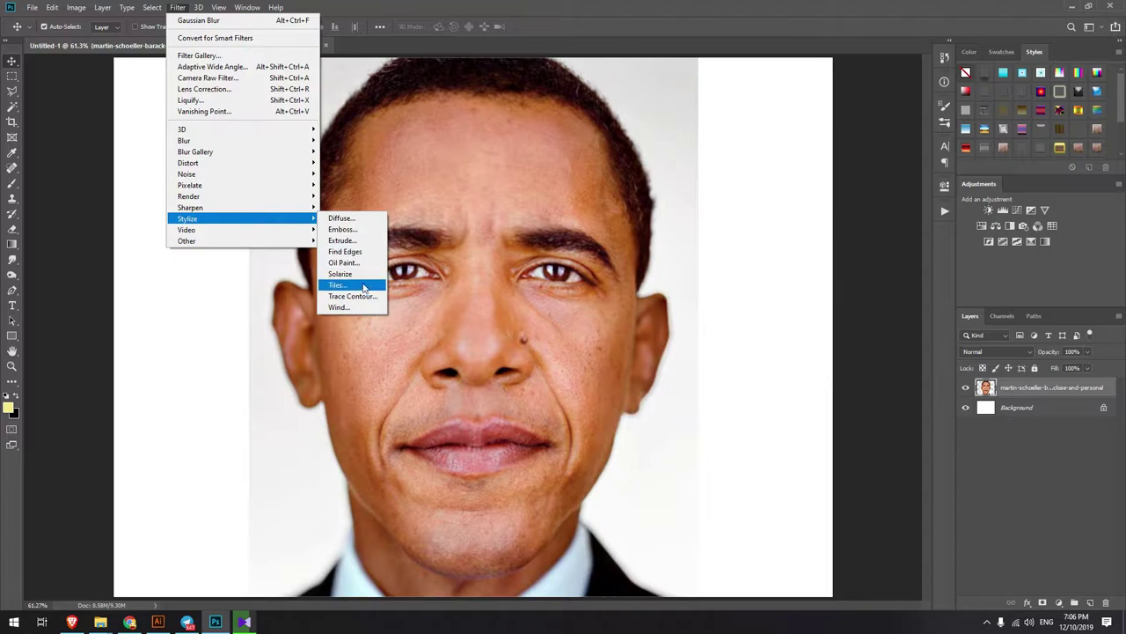
pyautogui.moveTo(190, 207)
pyautogui.click(352, 252)
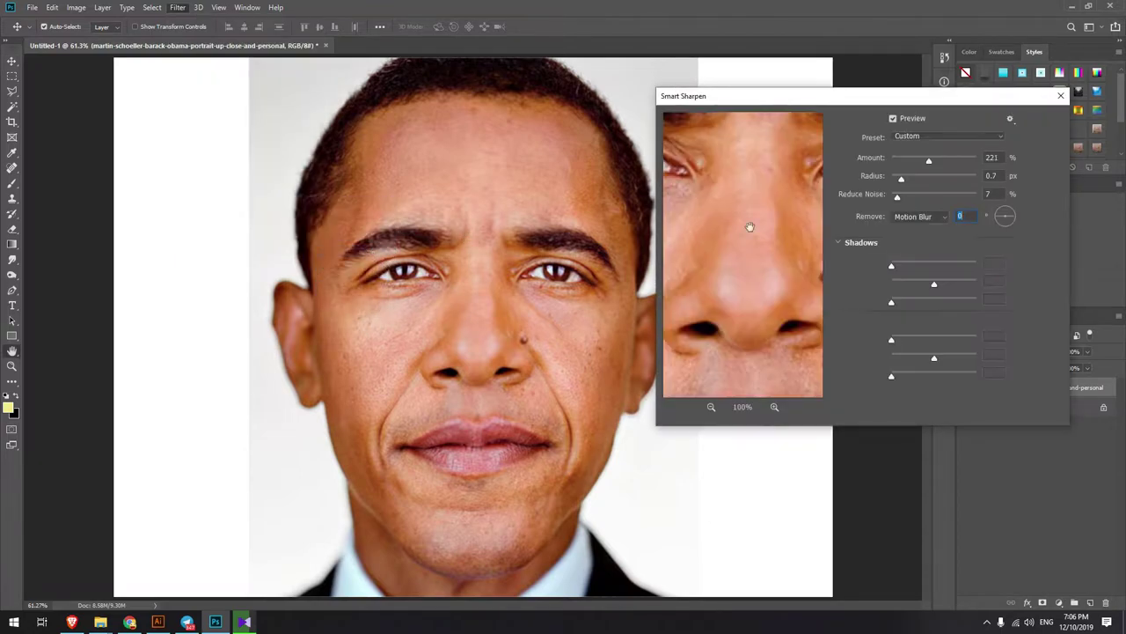
pyautogui.moveTo(685, 293); pyautogui.dragTo(737, 235)
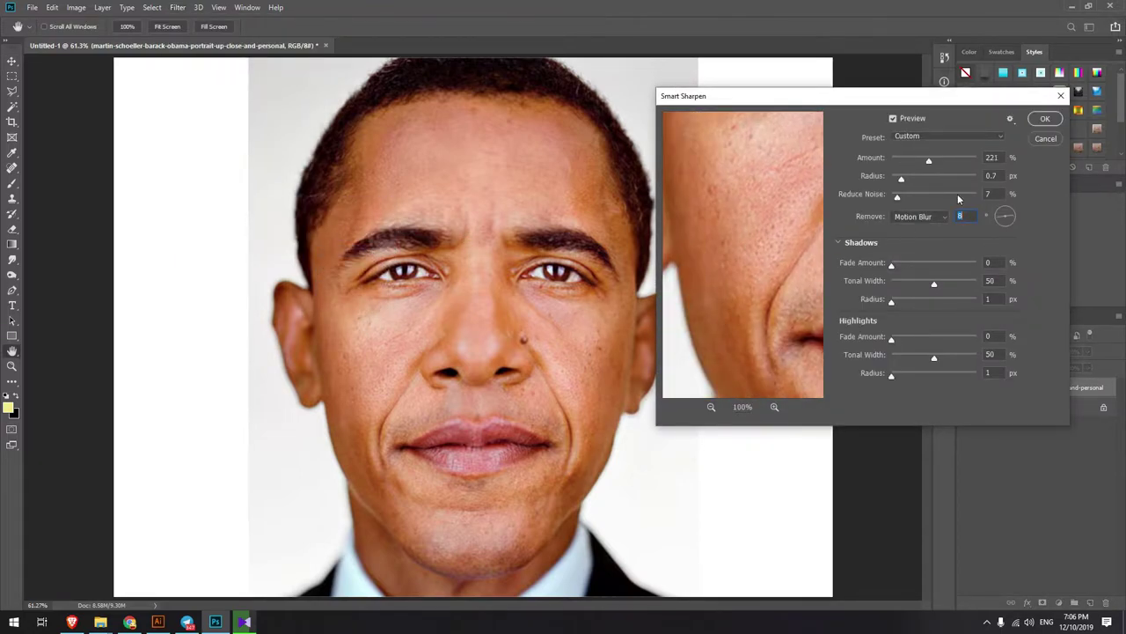
pyautogui.click(839, 243)
pyautogui.moveTo(900, 197)
pyautogui.mouseDown()
pyautogui.moveTo(918, 201)
pyautogui.moveTo(873, 203)
pyautogui.moveTo(952, 162)
pyautogui.mouseUp()
pyautogui.press('Return')
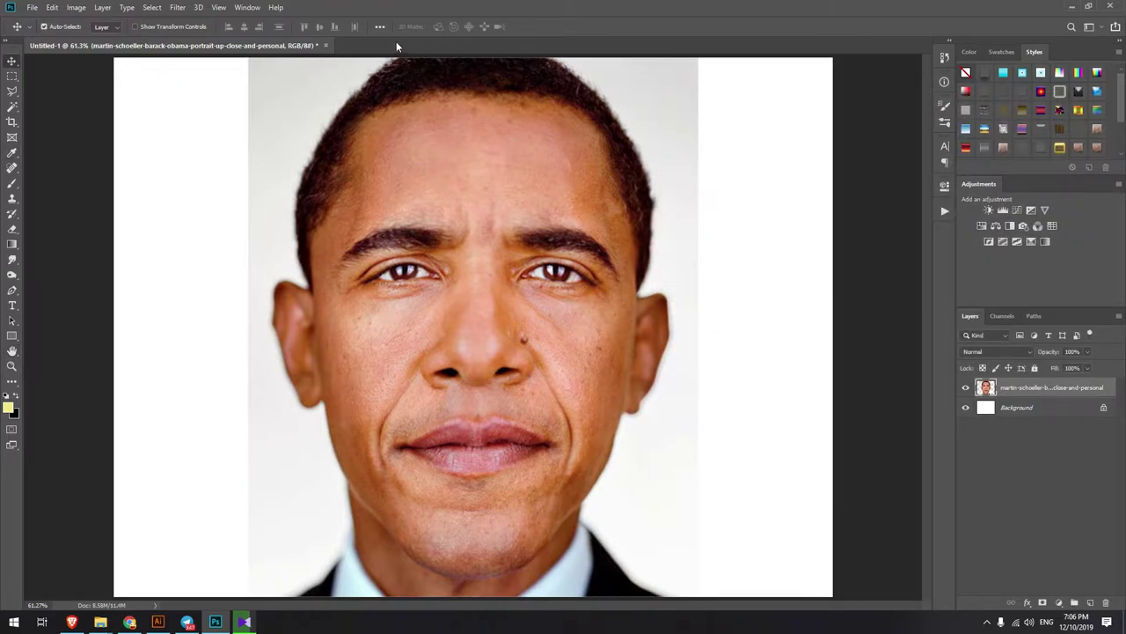
pyautogui.click(183, 12)
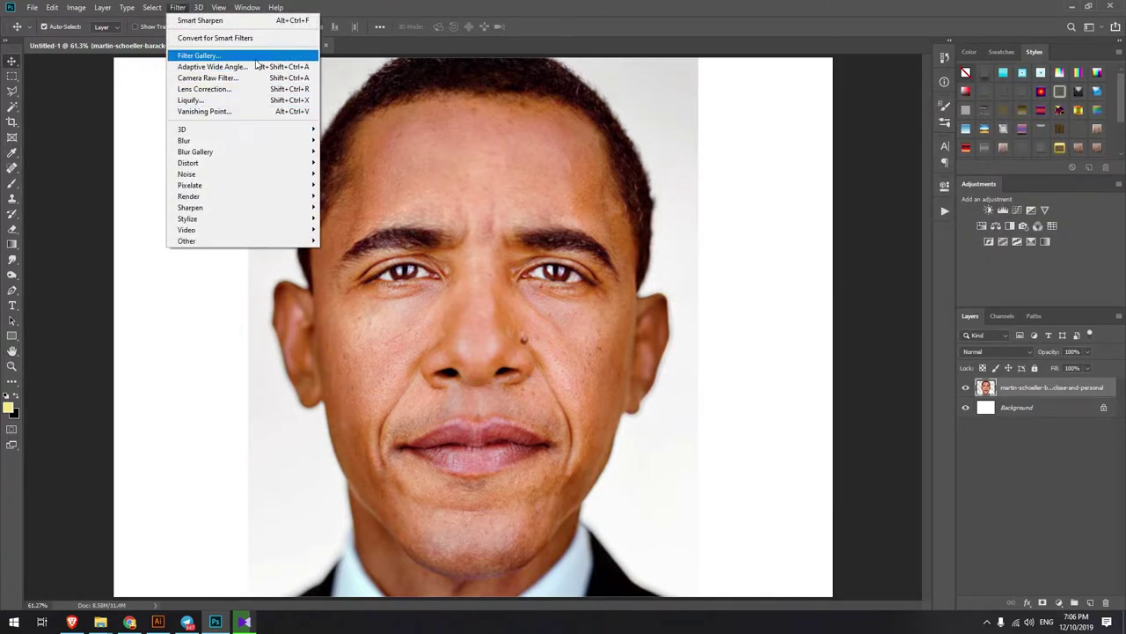
# Preview and cancel the Filter Gallery, then duplicate the portrait layer with Ctrl+J.
pyautogui.press('Escape')
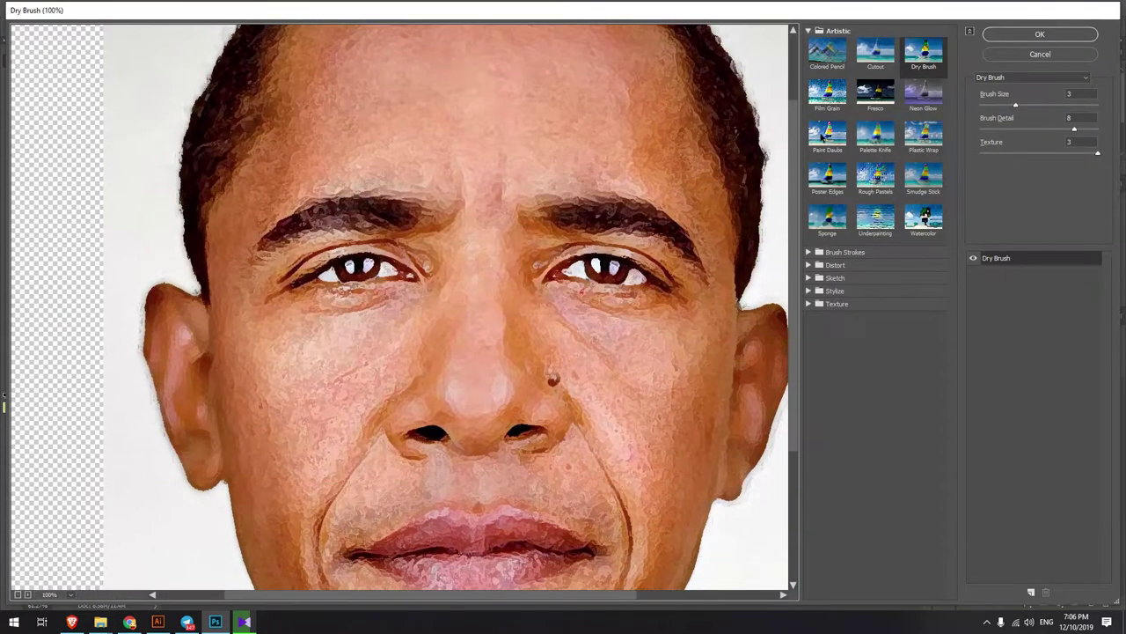
pyautogui.click(1058, 31)
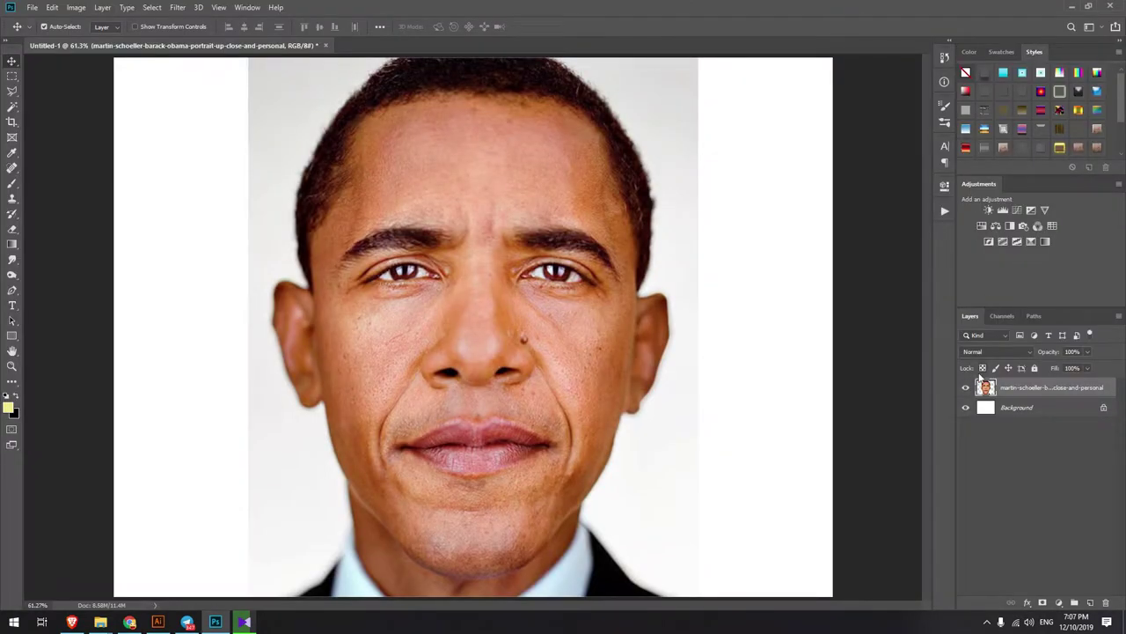
pyautogui.hotkey('ctrl', 'j')
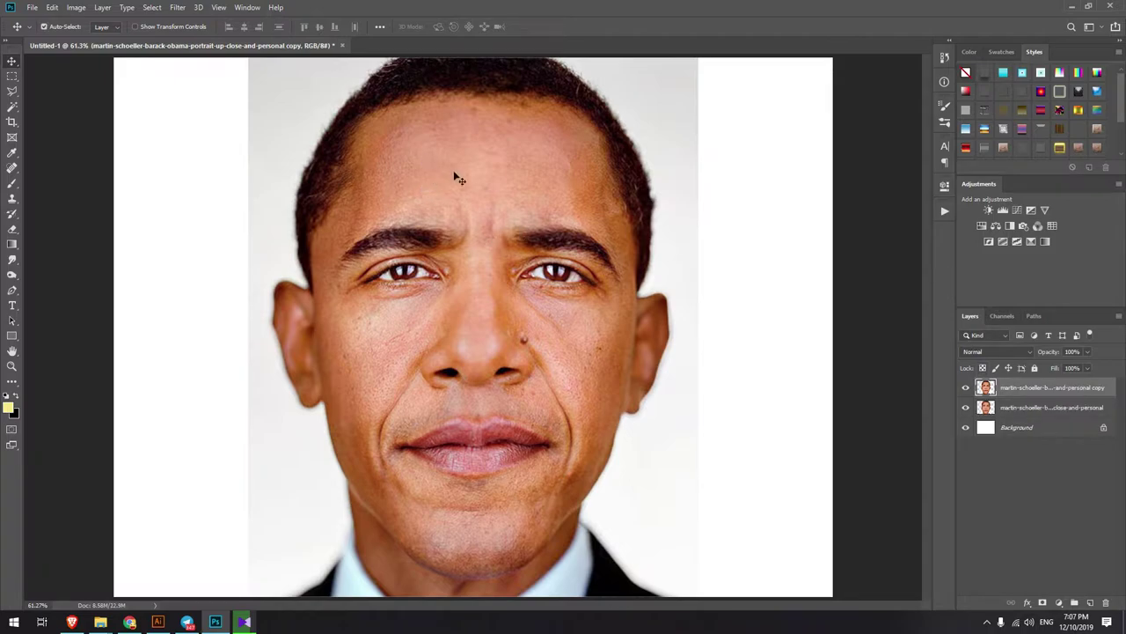
pyautogui.scroll(3, 438, 181)
pyautogui.scroll(3, 447, 194)
# Switch to the Smudge tool and bring up its brush presets.
pyautogui.press('r')
pyautogui.rightClick(383, 158)
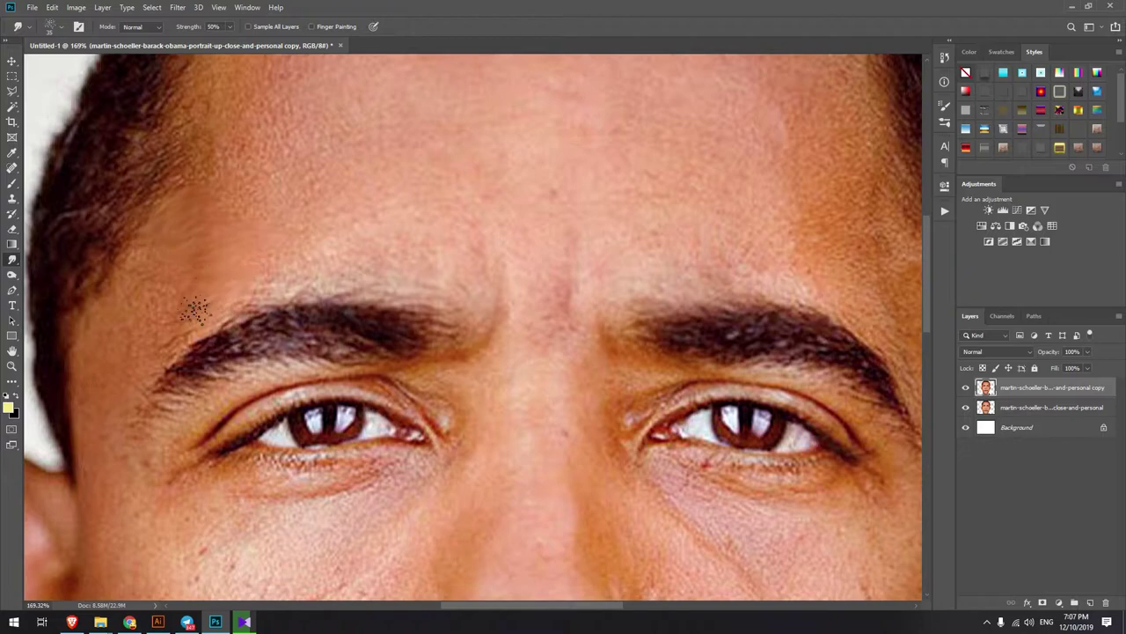
pyautogui.scroll(-2, 290, 204)
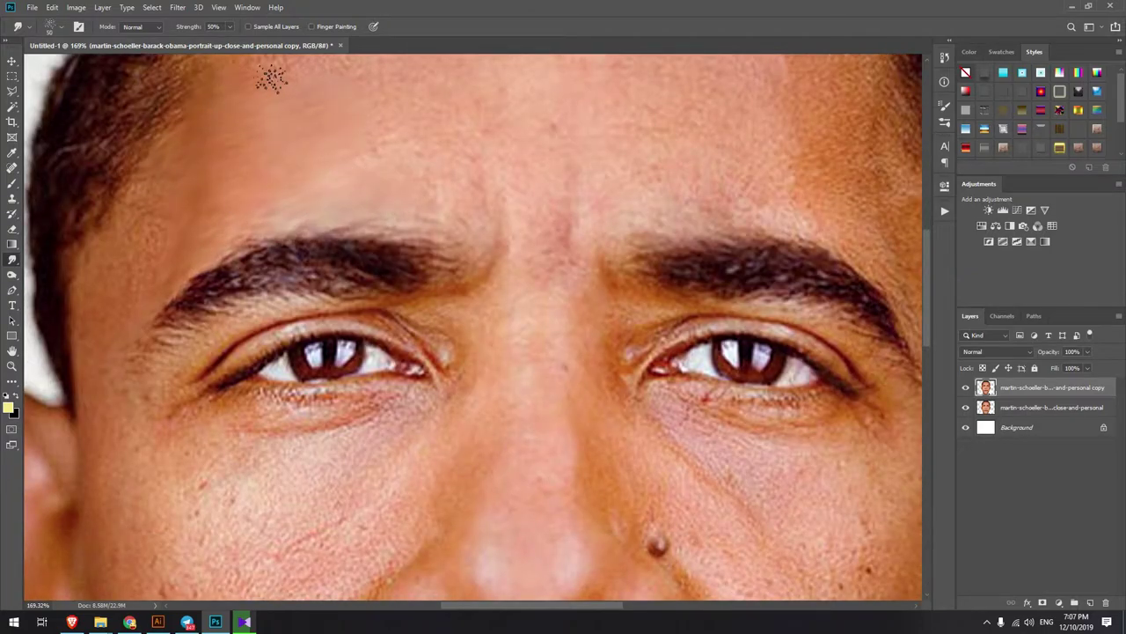
# At 50% strength, smudge the nose, mouth, cheek and chin skin on the copy layer.
pyautogui.scroll(2, 492, 281)
pyautogui.scroll(-3, 545, 300)
pyautogui.scroll(5, 589, 264)
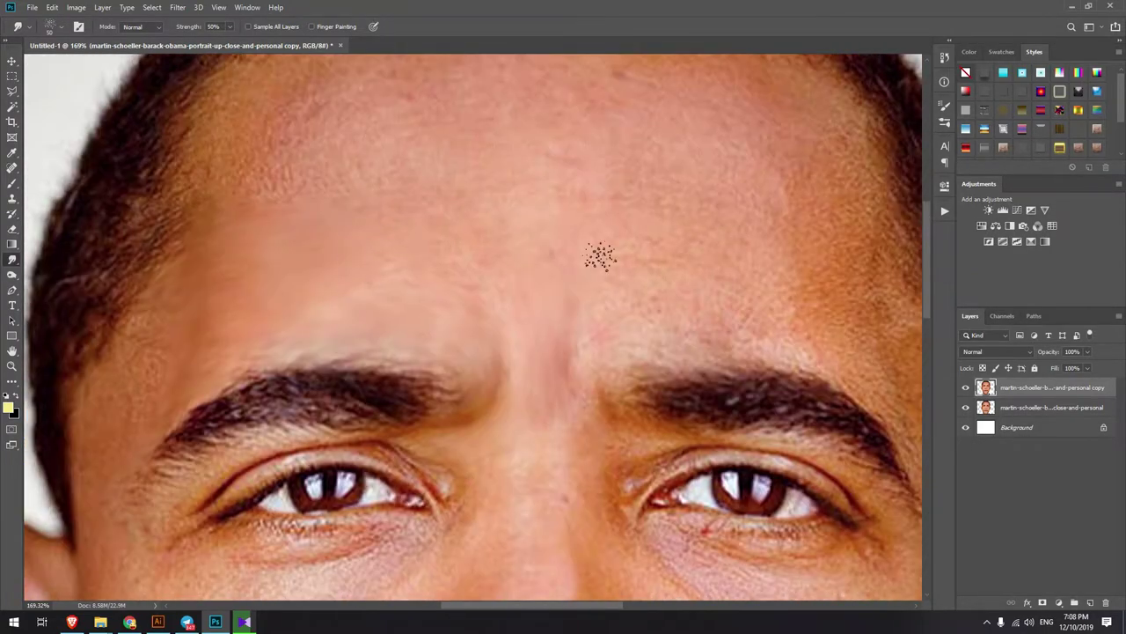
pyautogui.scroll(4, 620, 178)
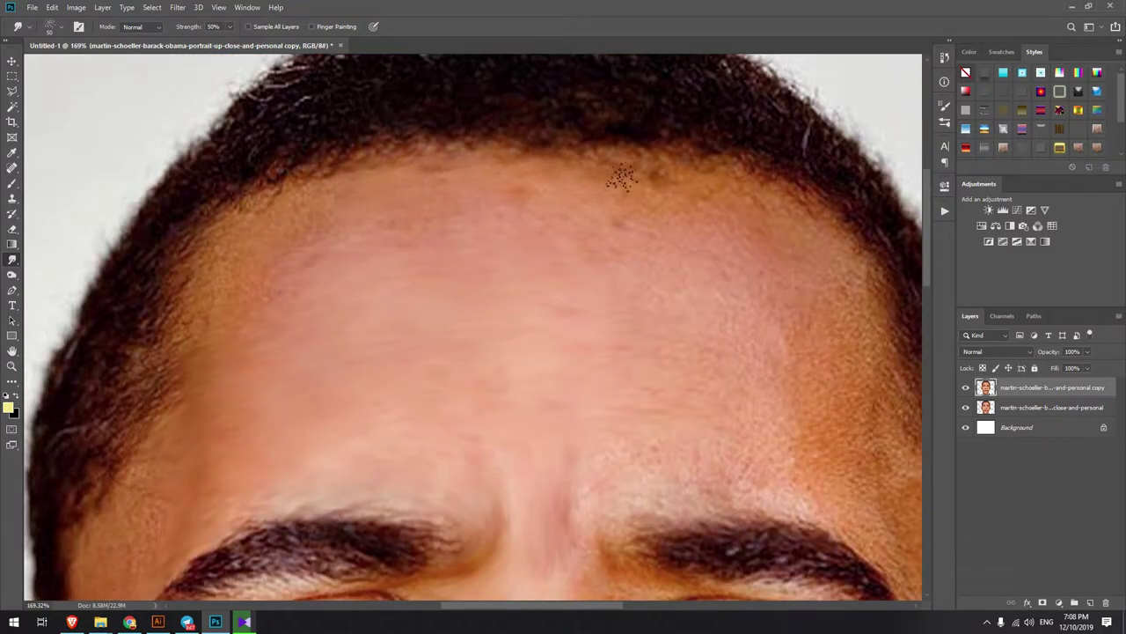
pyautogui.scroll(-3, 327, 259)
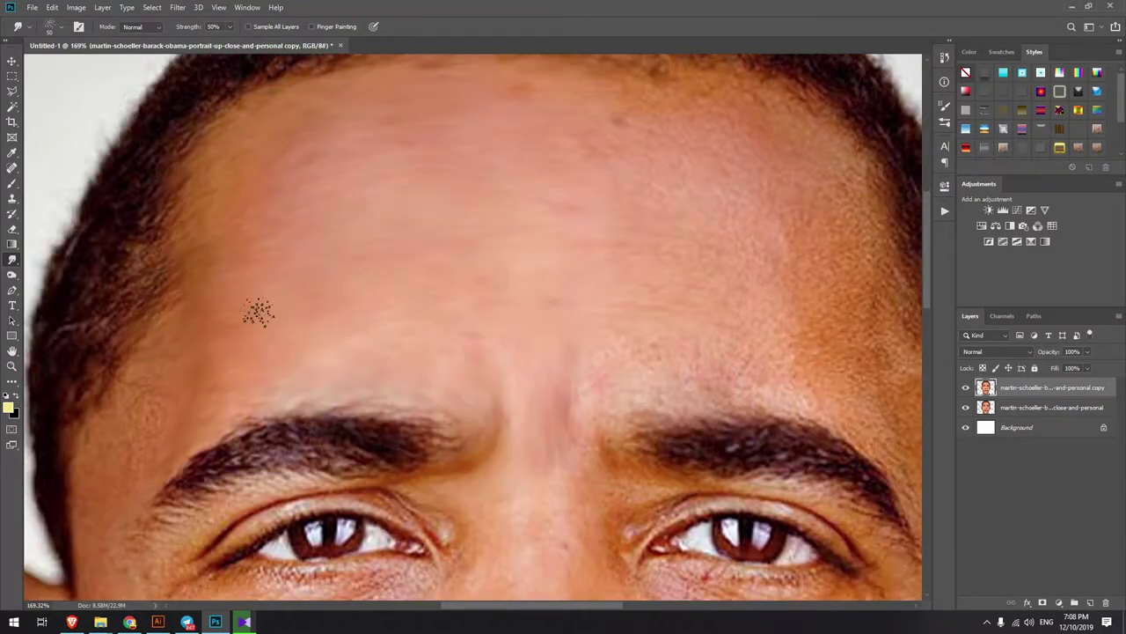
pyautogui.scroll(-6, 176, 330)
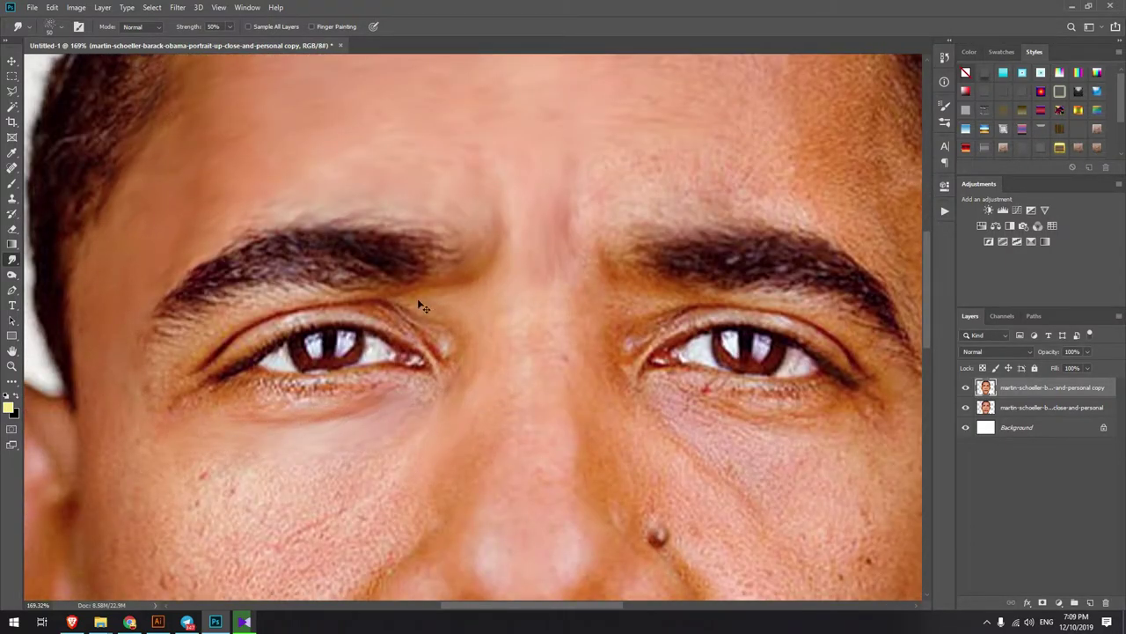
pyautogui.moveTo(145, 399); pyautogui.dragTo(207, 240)
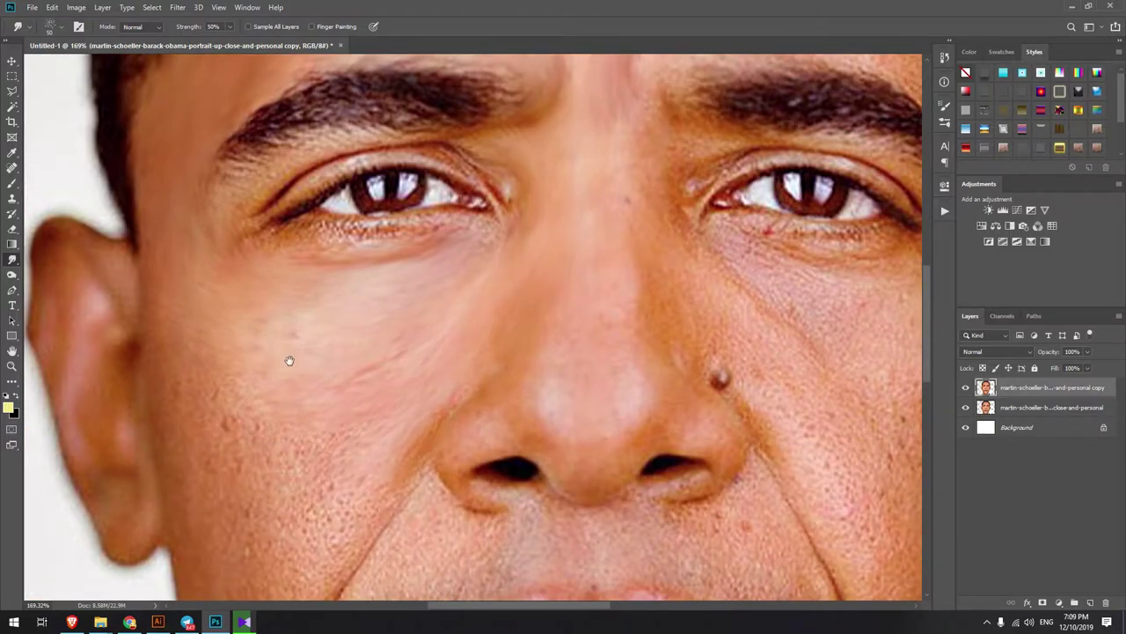
pyautogui.scroll(-5, 278, 402)
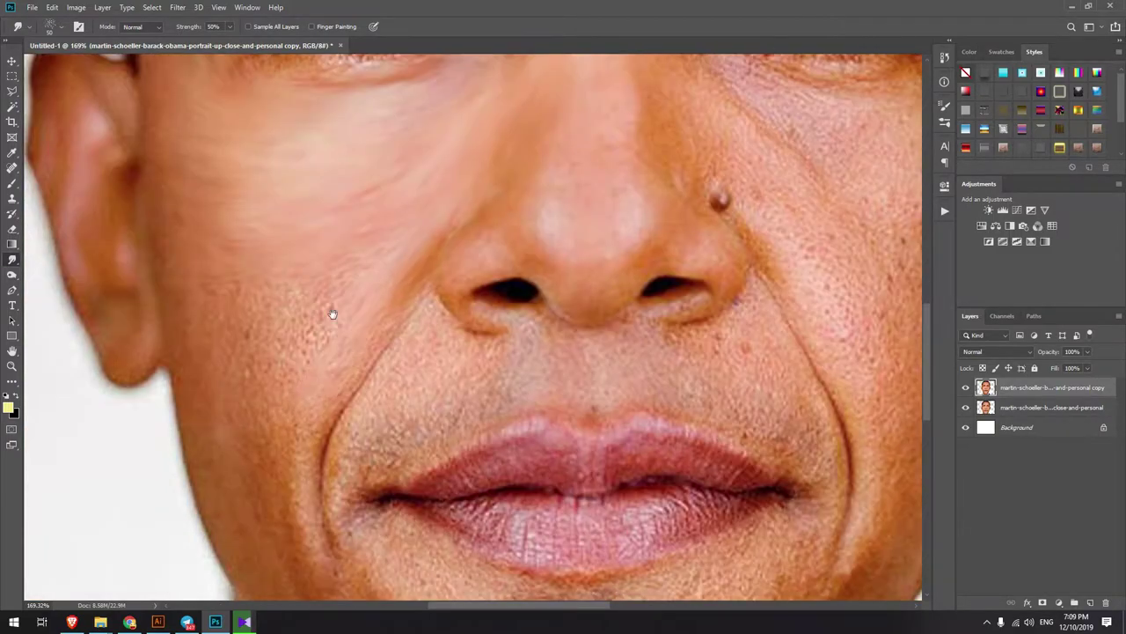
pyautogui.scroll(-3, 311, 351)
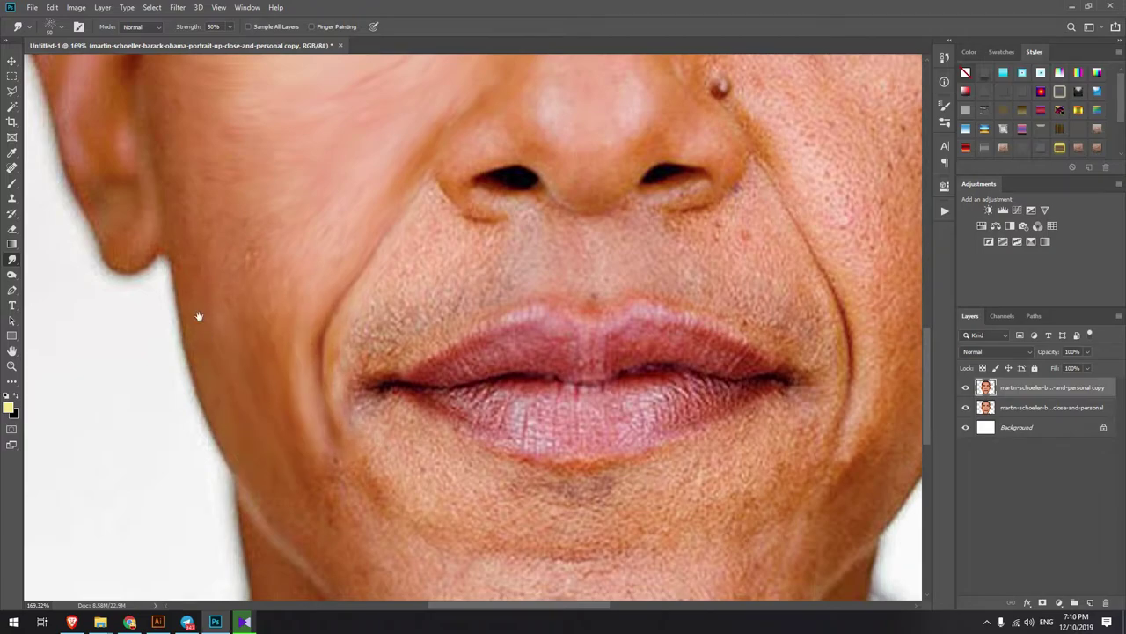
pyautogui.scroll(3, 166, 299)
pyautogui.scroll(3, 256, 254)
pyautogui.scroll(7, 196, 178)
pyautogui.hscroll(7, 446, 225)
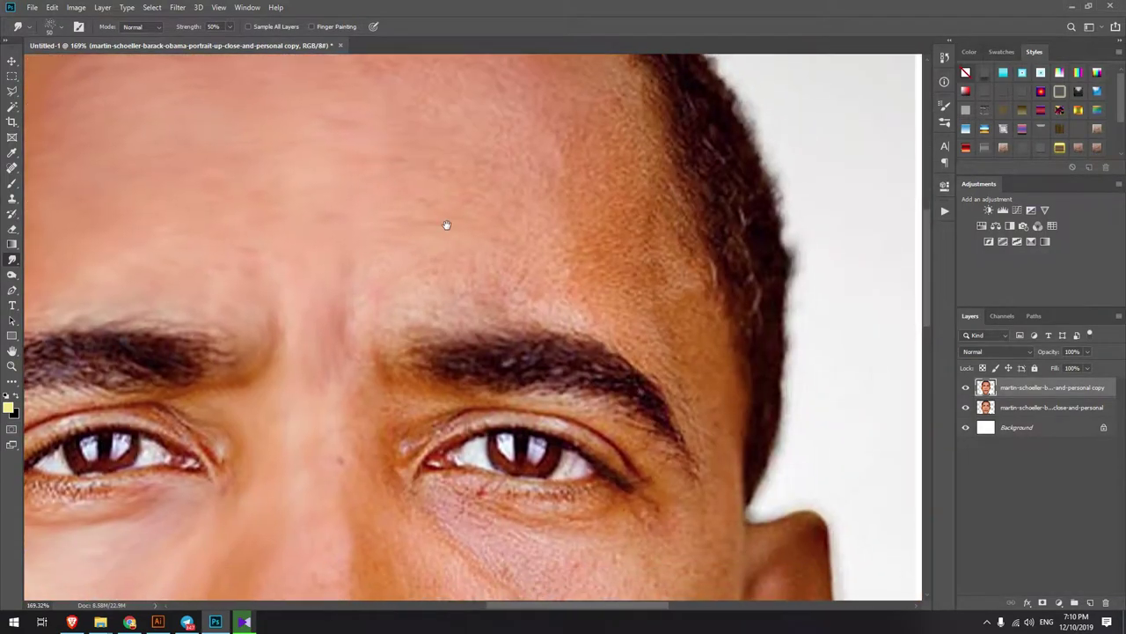
pyautogui.scroll(2, 304, 79)
pyautogui.scroll(2, 389, 256)
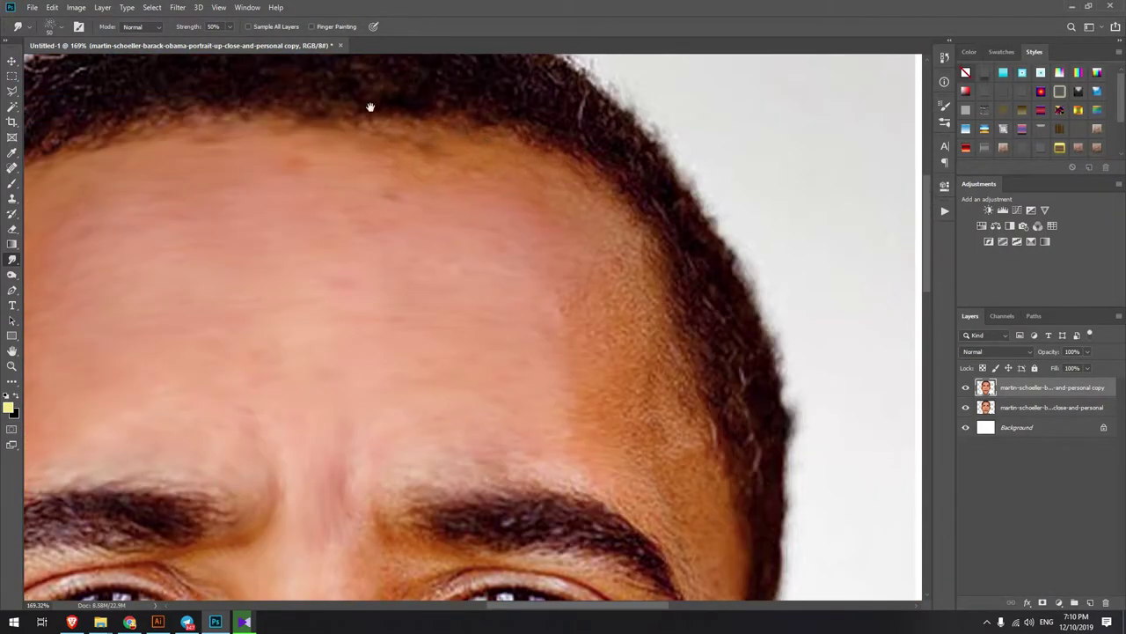
pyautogui.scroll(-3, 484, 310)
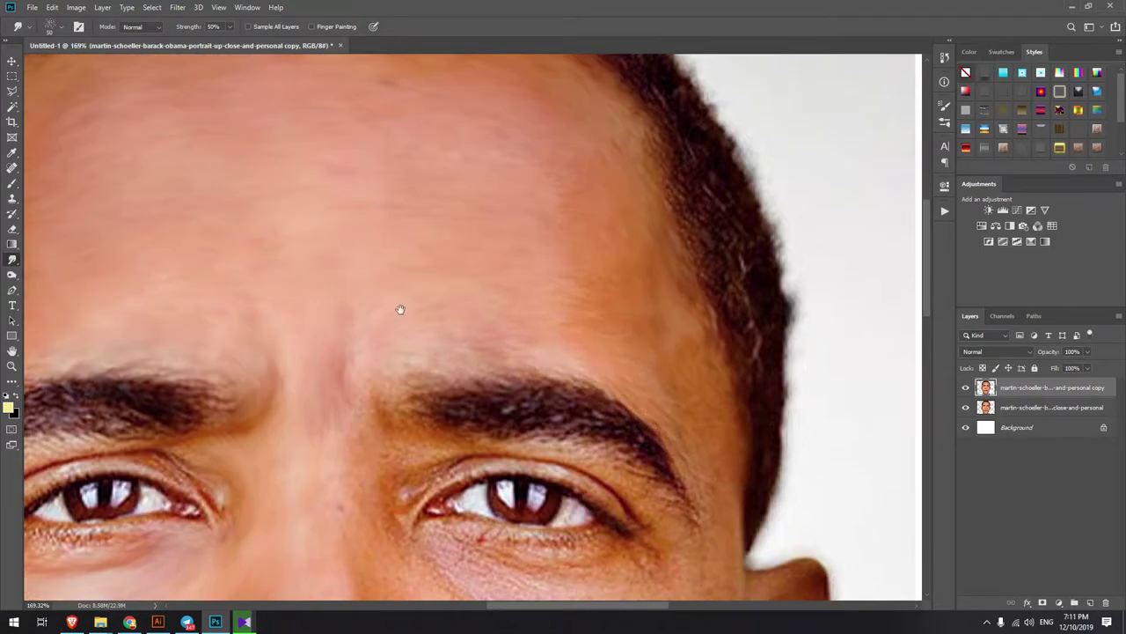
pyautogui.scroll(-3, 401, 309)
pyautogui.scroll(-5, 548, 280)
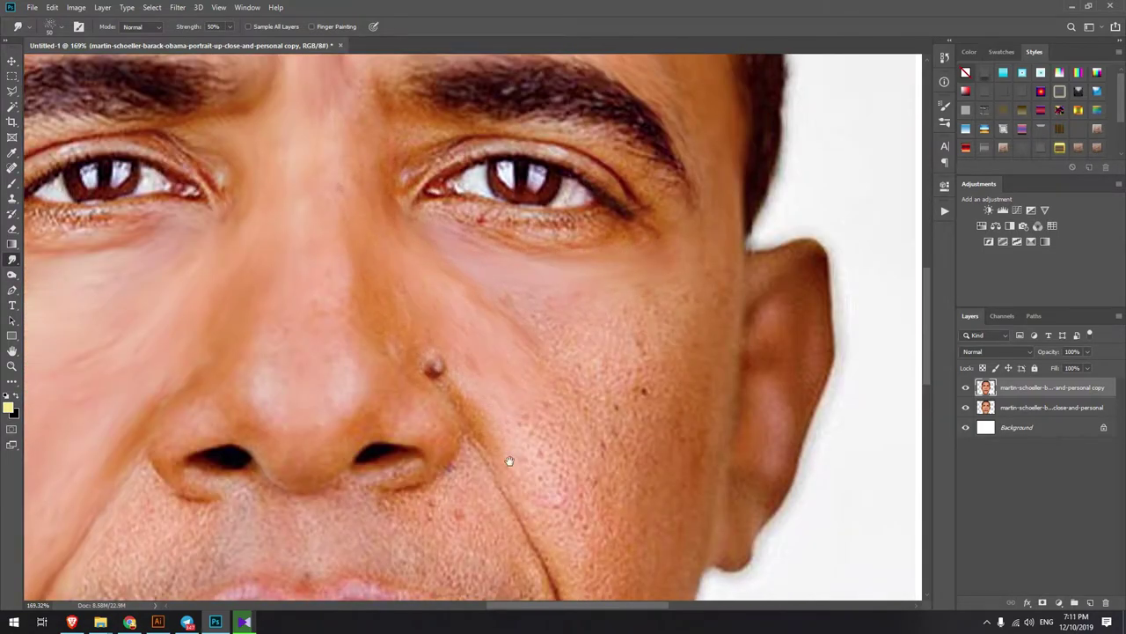
pyautogui.scroll(-4, 705, 254)
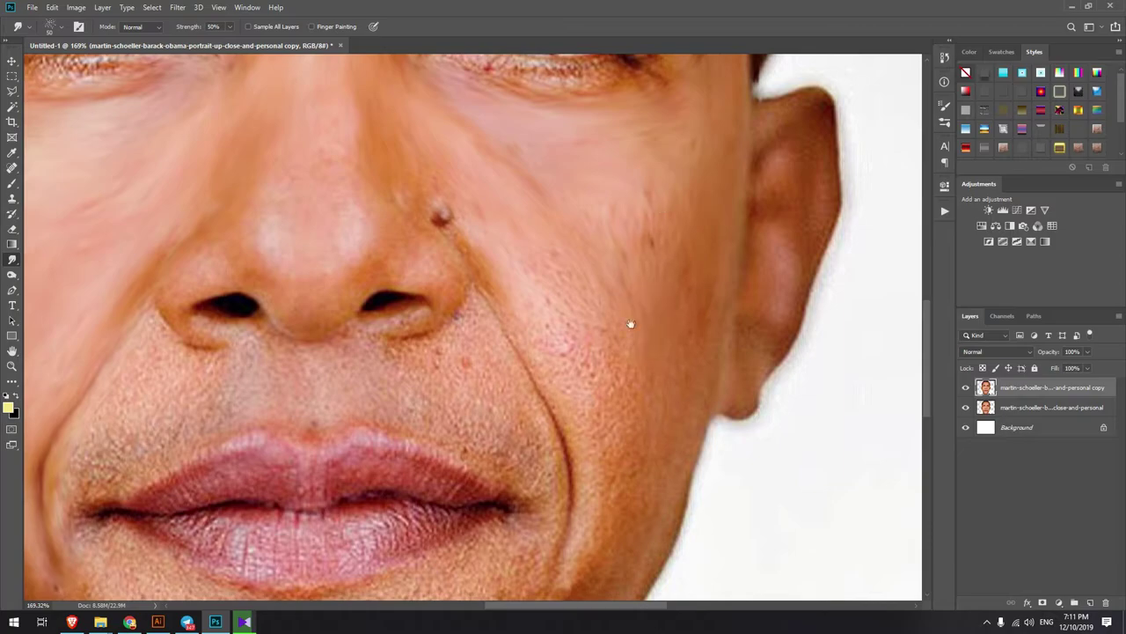
pyautogui.scroll(-4, 625, 477)
pyautogui.scroll(-1, 616, 428)
pyautogui.scroll(-4, 705, 249)
pyautogui.hscroll(-10, 594, 395)
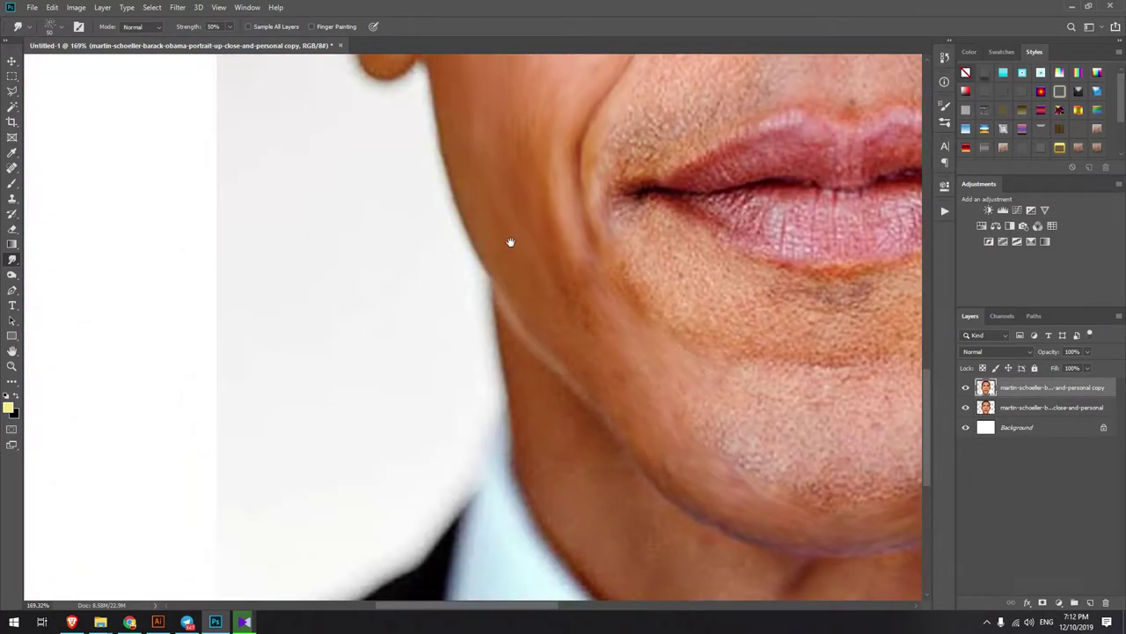
pyautogui.hscroll(5, 607, 327)
pyautogui.scroll(-1, 643, 301)
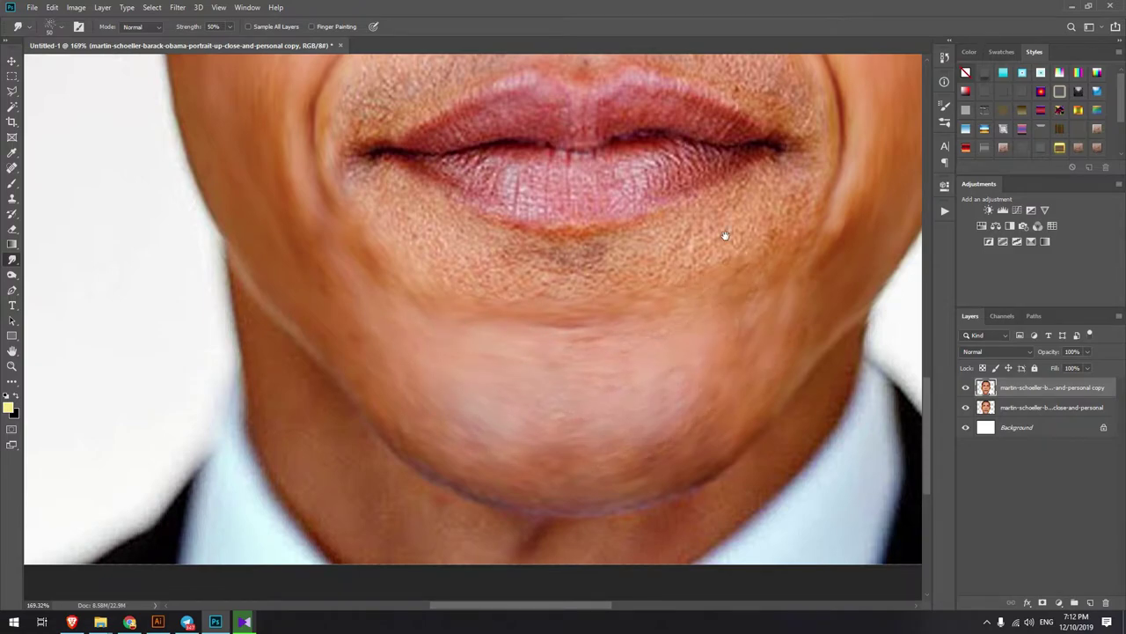
pyautogui.scroll(9, 725, 235)
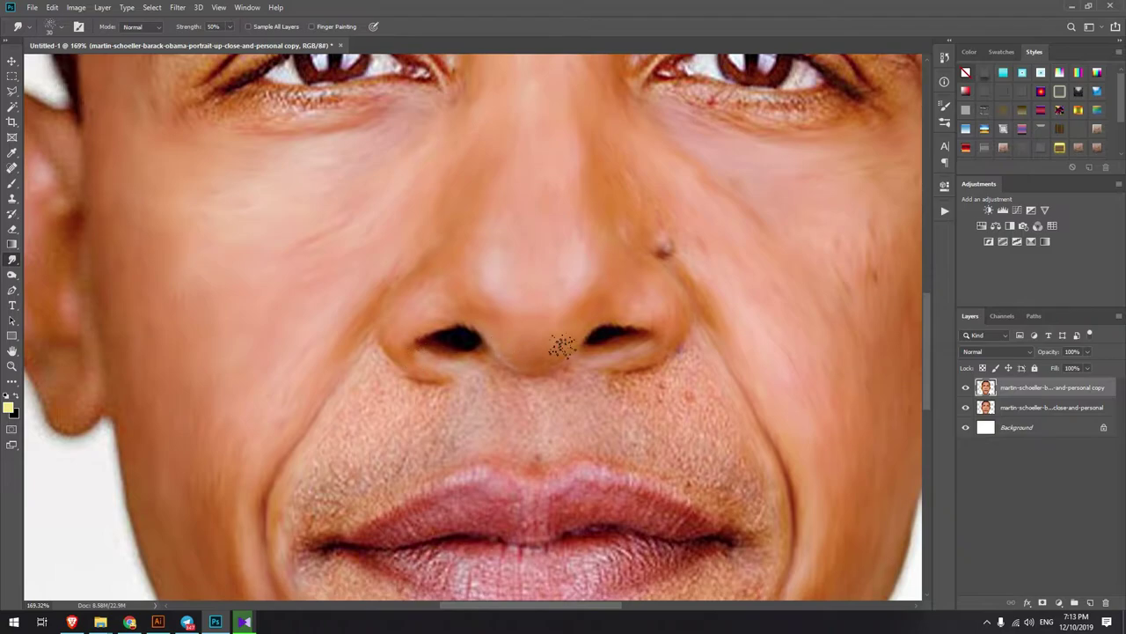
pyautogui.scroll(6, 561, 346)
pyautogui.scroll(-5, 394, 413)
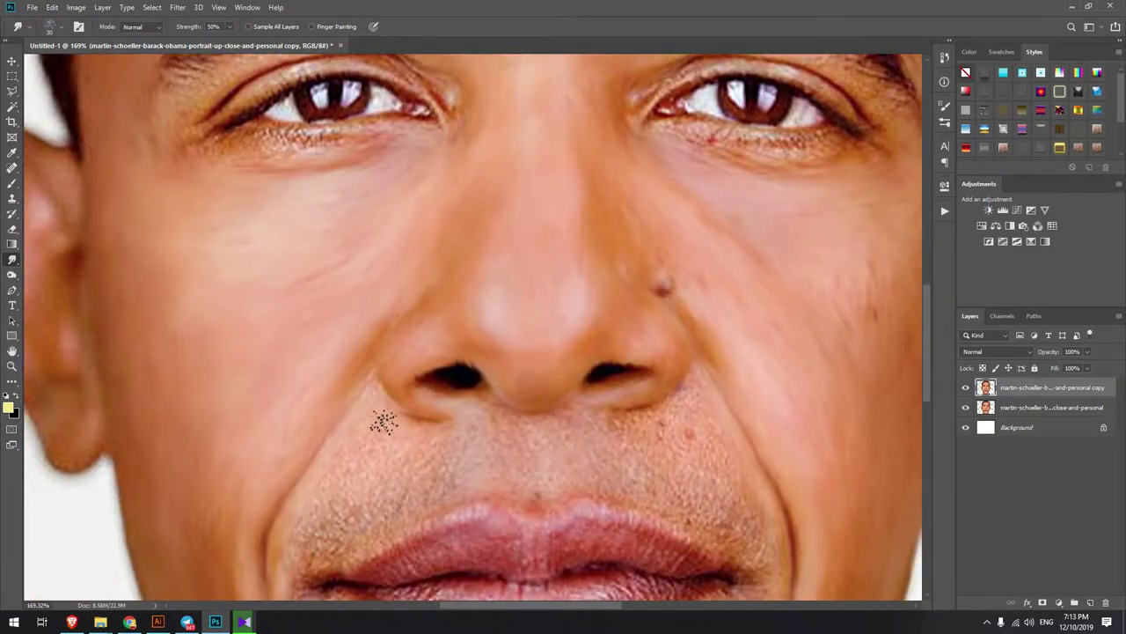
pyautogui.hotkey('ctrl', '+')
pyautogui.hotkey('ctrl', '+')
pyautogui.moveTo(814, 264); pyautogui.dragTo(610, 324)
# Fit the portrait in the window and choose a smudge-art brush from the brush picker.
pyautogui.hscroll(-3, 643, 315)
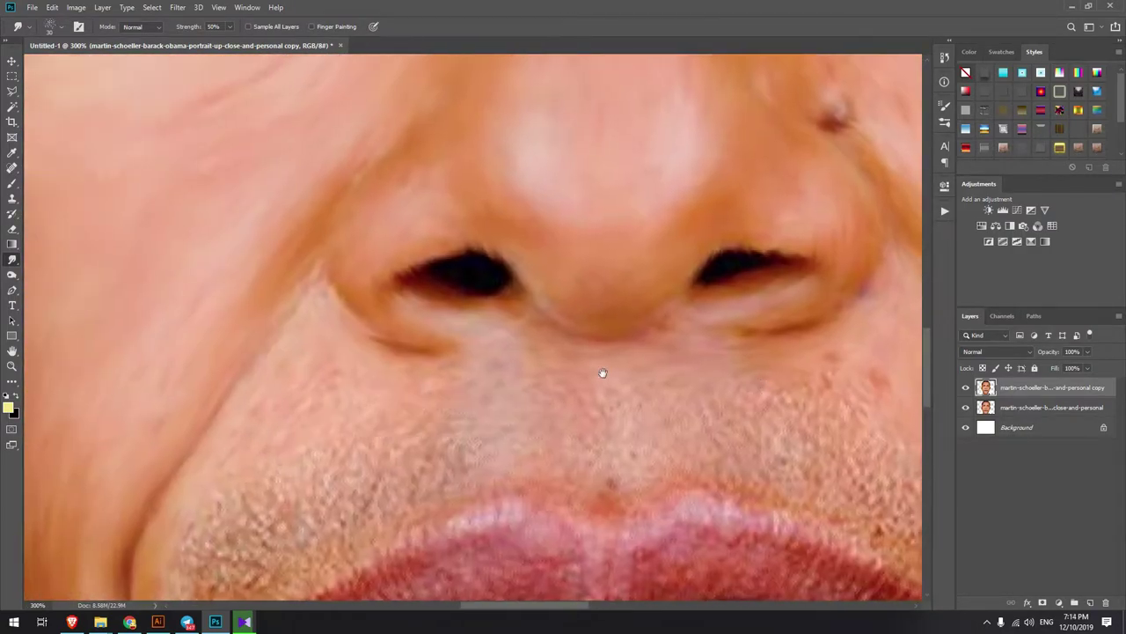
pyautogui.scroll(-3, 248, 405)
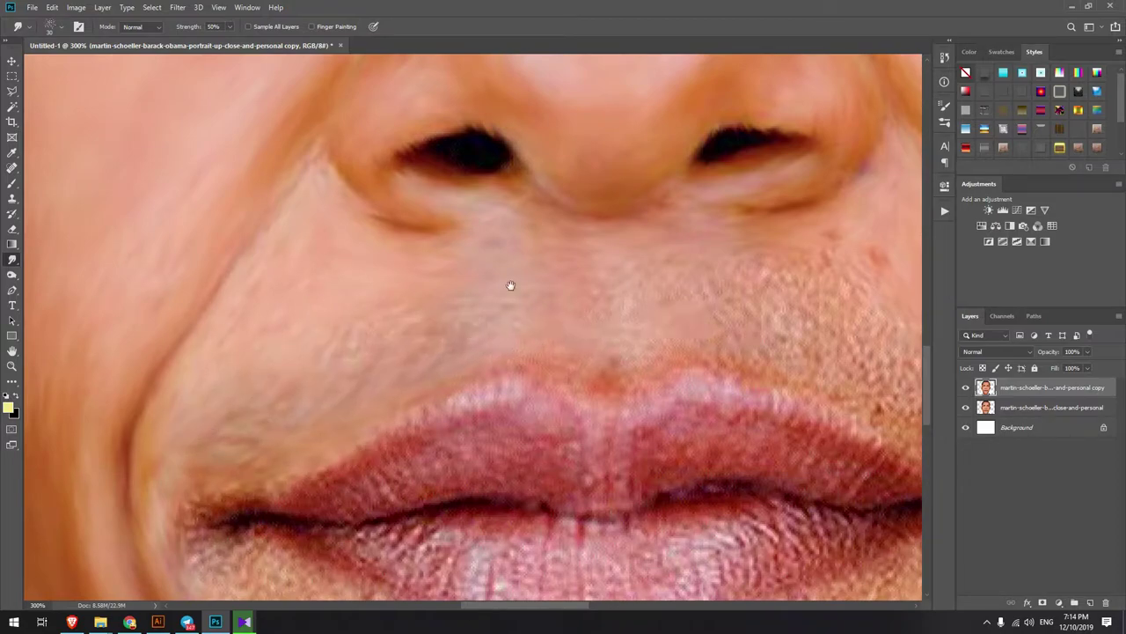
pyautogui.hscroll(4, 201, 378)
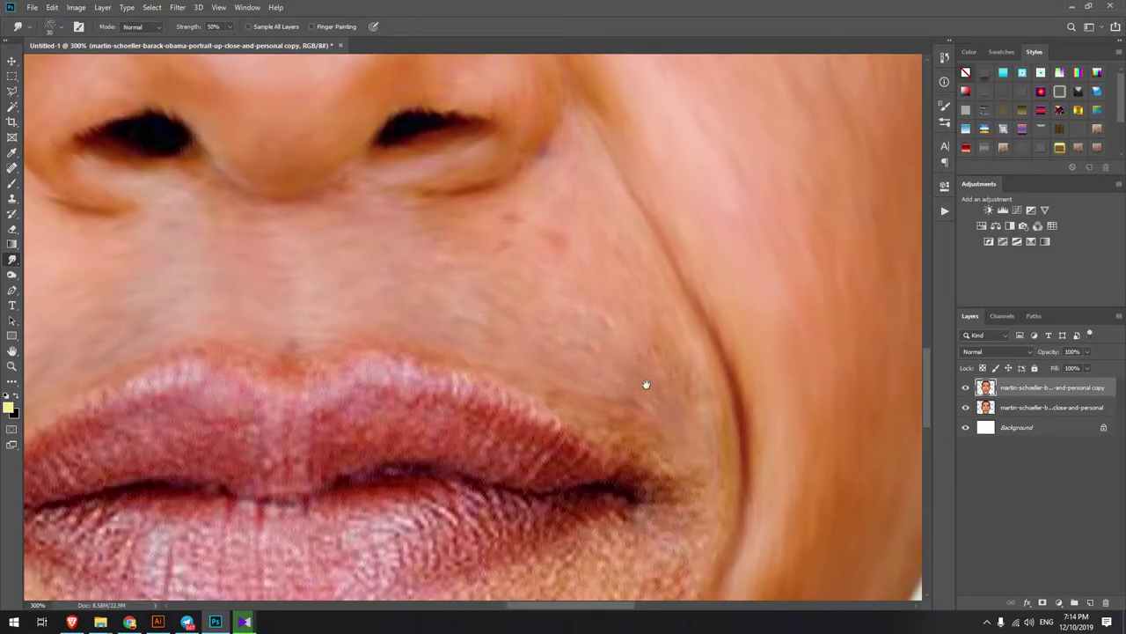
pyautogui.scroll(-3, 569, 241)
pyautogui.scroll(-2, 444, 431)
pyautogui.hscroll(-3, 445, 431)
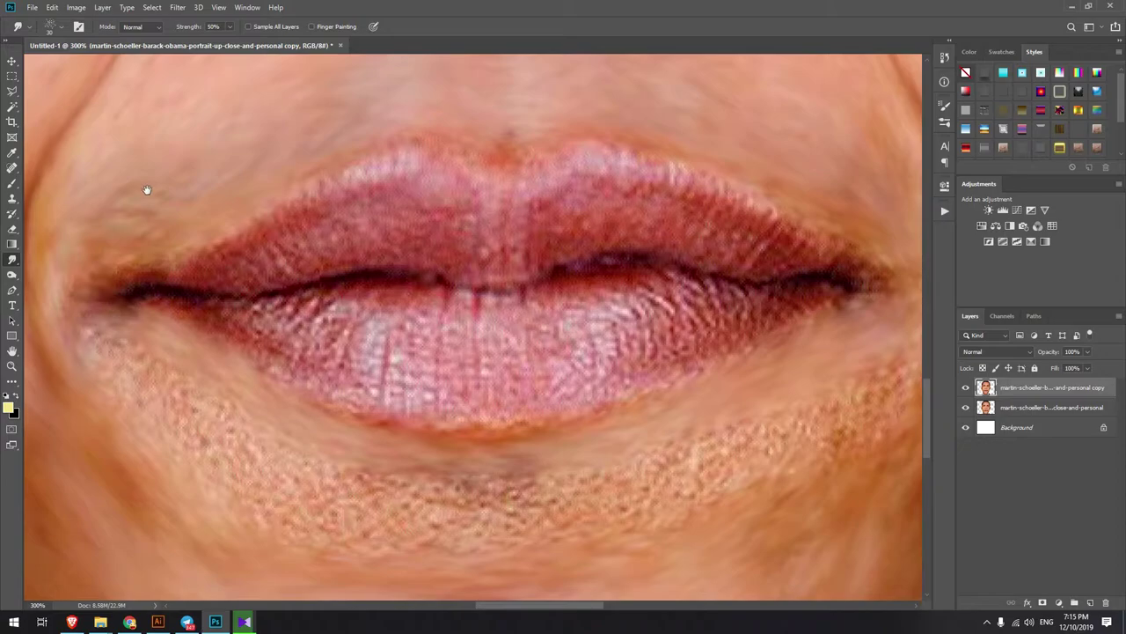
pyautogui.hscroll(-2, 372, 410)
pyautogui.hscroll(4, 619, 432)
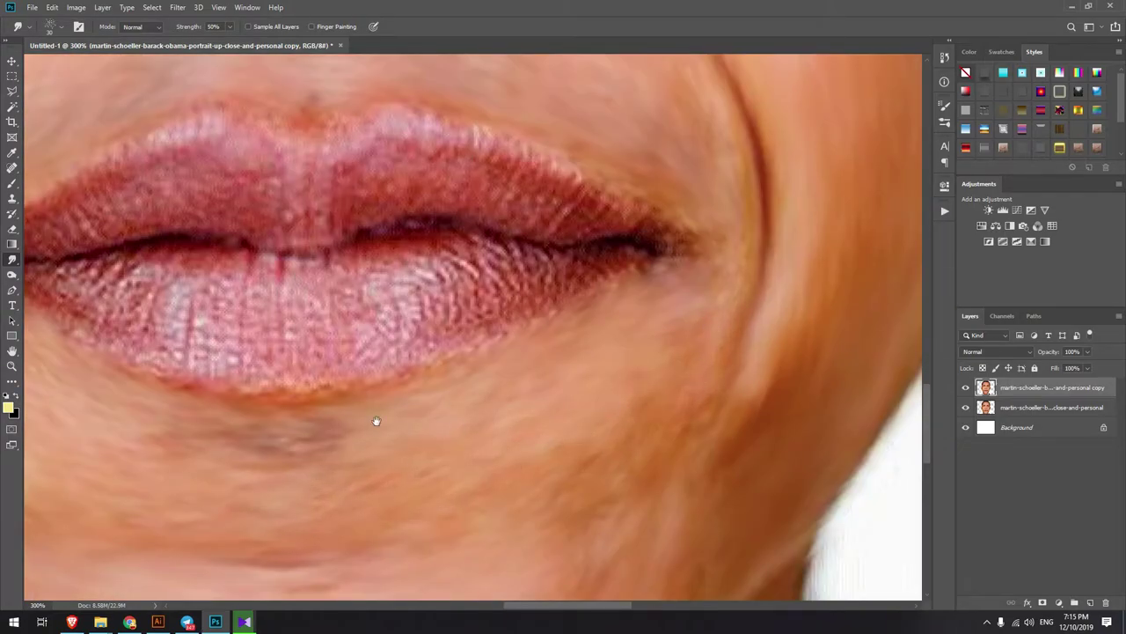
pyautogui.hscroll(-4, 375, 420)
pyautogui.scroll(3, 214, 428)
pyautogui.hscroll(2, 214, 428)
pyautogui.hscroll(3, 289, 251)
pyautogui.hscroll(2, 605, 308)
pyautogui.scroll(-1, 604, 308)
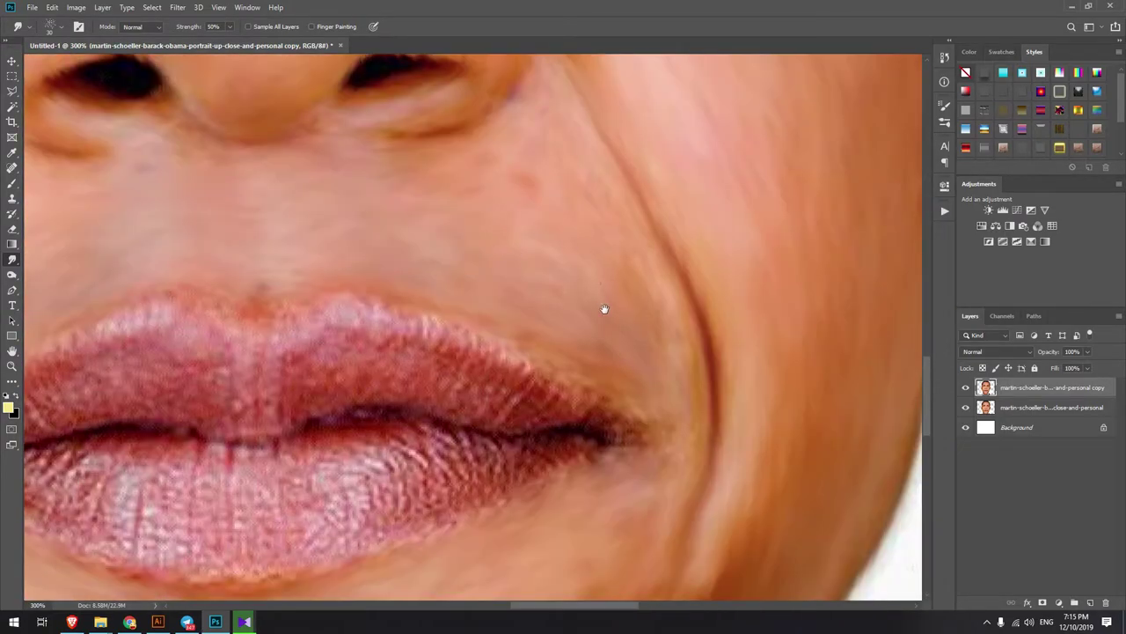
pyautogui.hotkey('ctrl', '0')
pyautogui.scroll(5, 452, 272)
pyautogui.rightClick(431, 110)
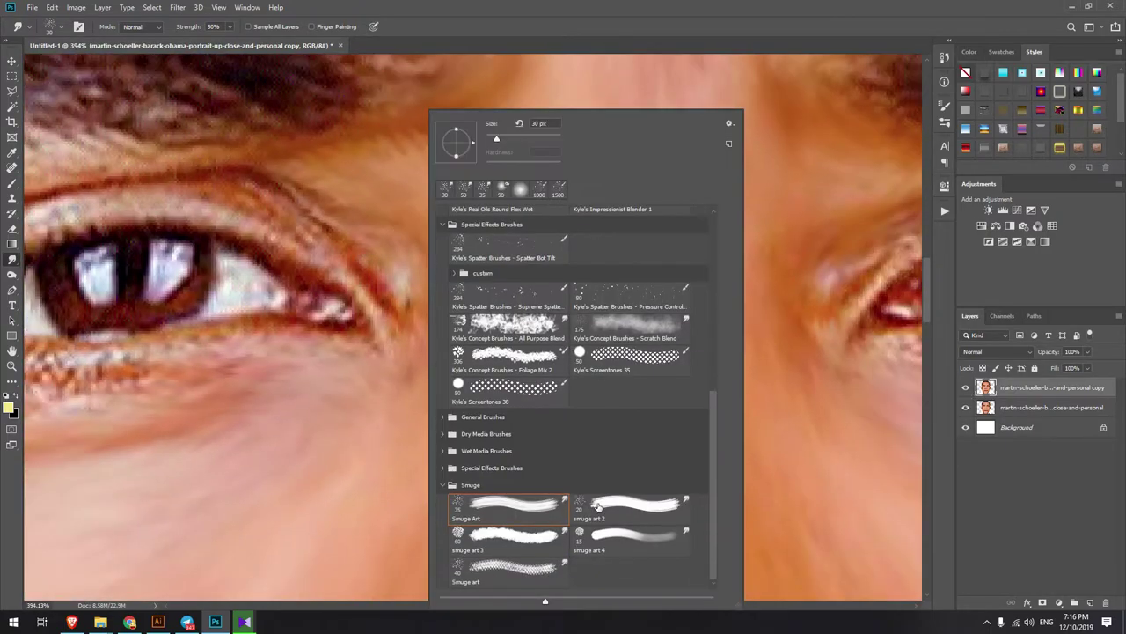
pyautogui.press('Escape')
# Smudge the speckled texture along the upper eyelid crease and lower eyelid smooth.
pyautogui.hscroll(-3, 193, 403)
pyautogui.hscroll(-3, 242, 370)
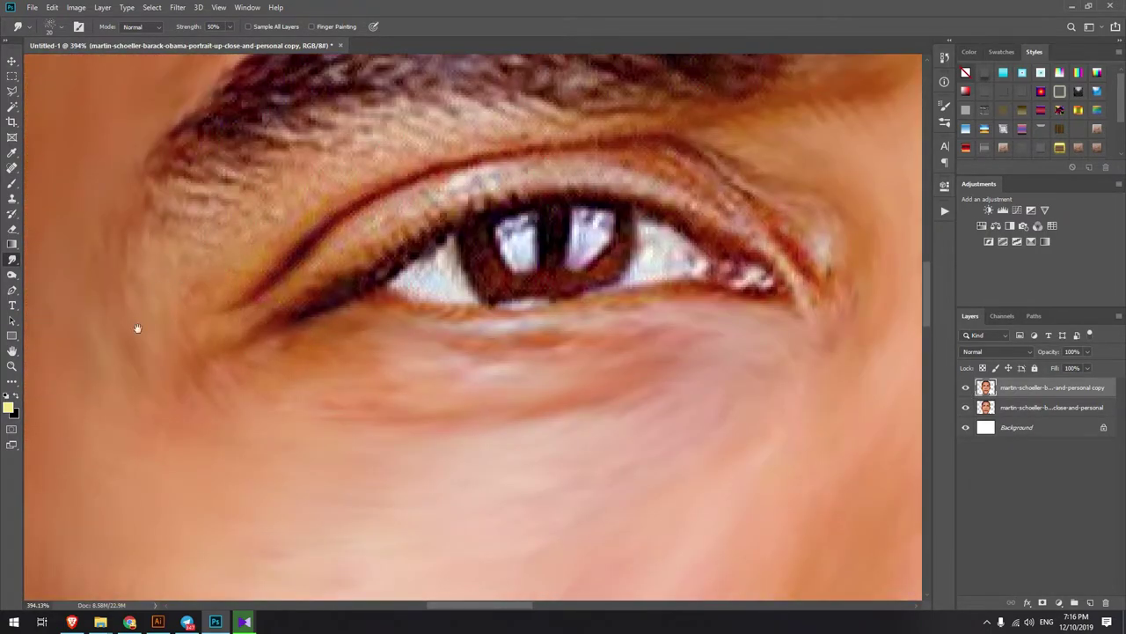
pyautogui.scroll(2, 370, 150)
pyautogui.hscroll(2, 369, 150)
pyautogui.moveTo(707, 341); pyautogui.dragTo(302, 304)
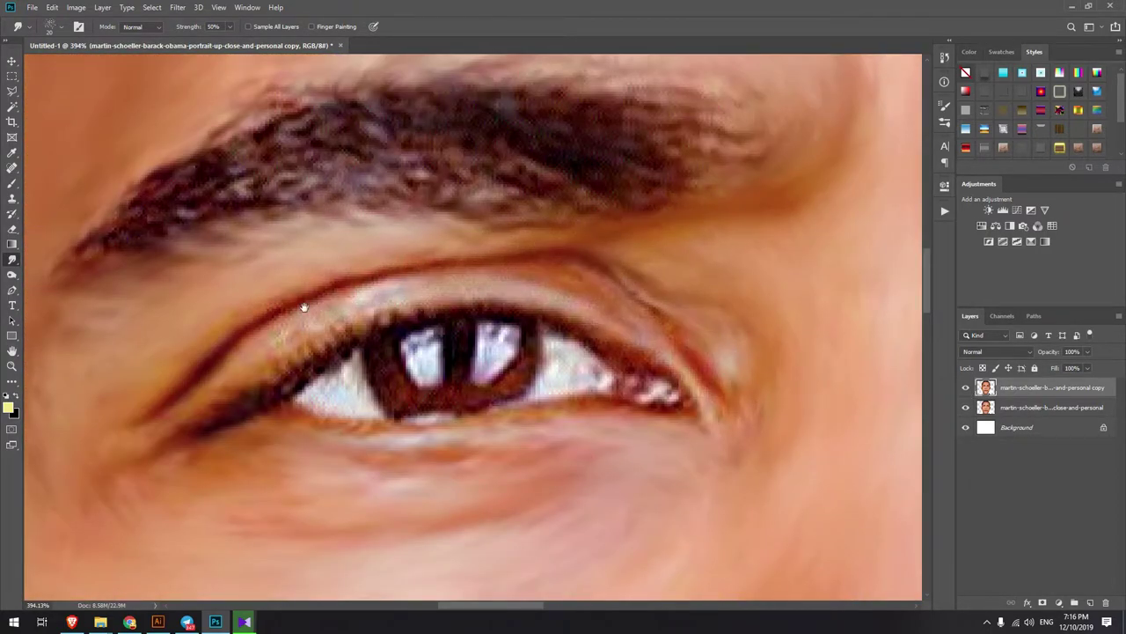
pyautogui.hscroll(5, 767, 300)
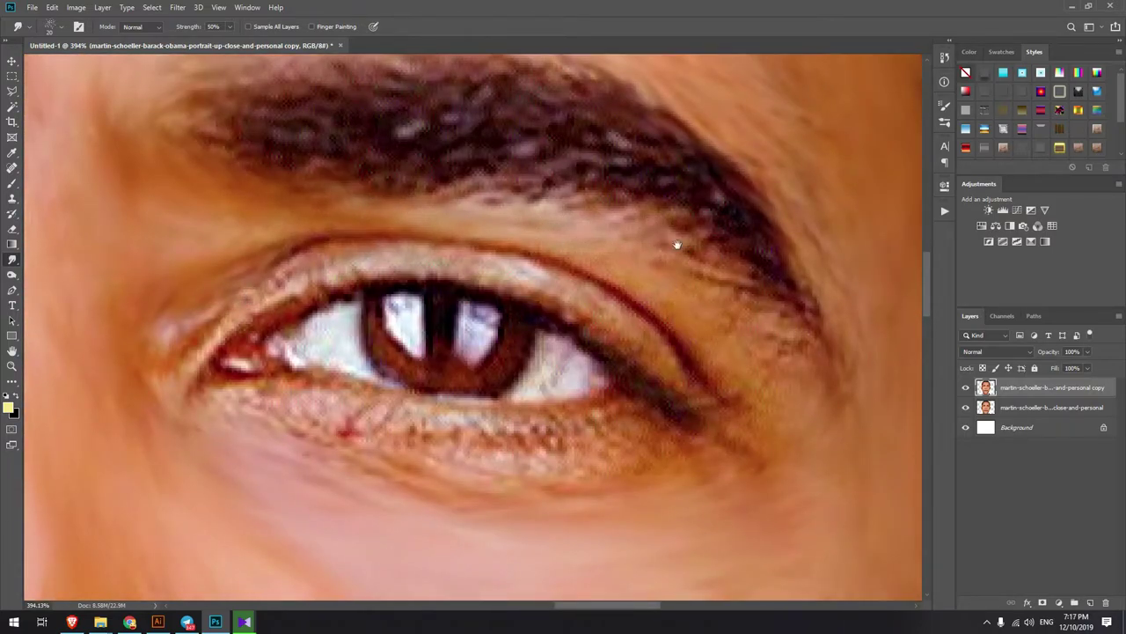
pyautogui.moveTo(545, 436); pyautogui.dragTo(261, 394)
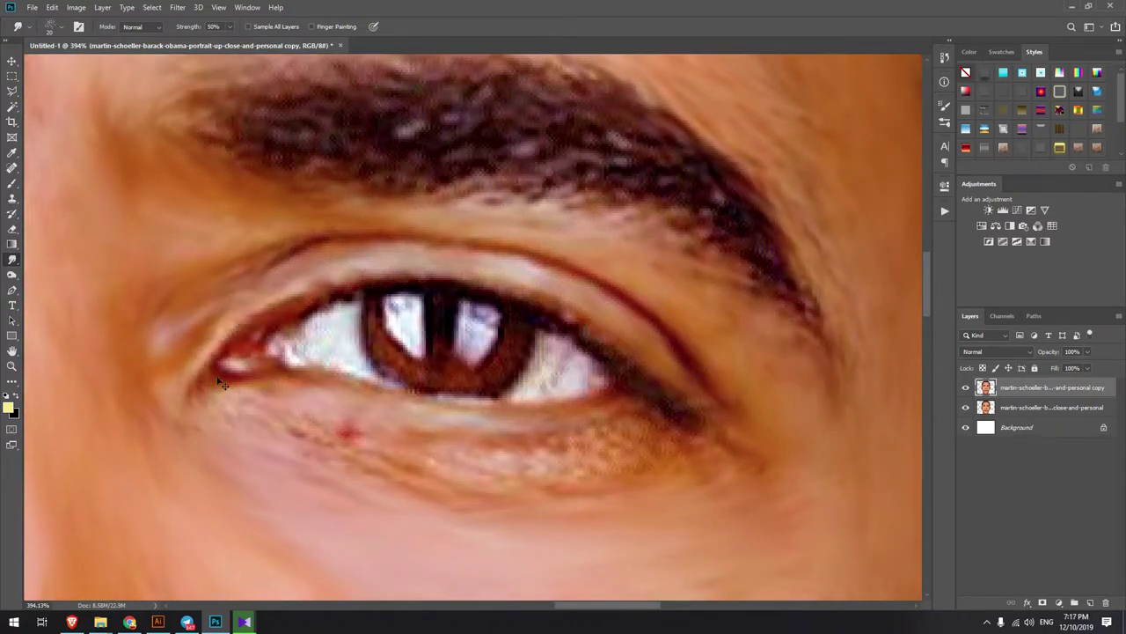
pyautogui.moveTo(302, 430); pyautogui.dragTo(789, 440)
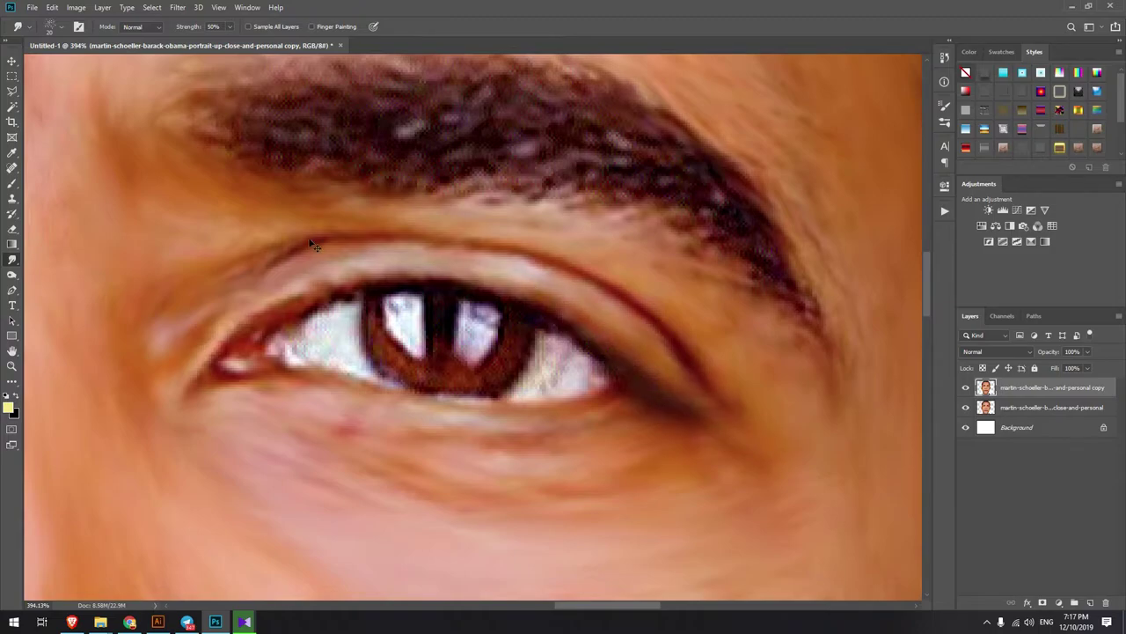
# Soften and darken the edges of the eye highlights with smudge strokes.
pyautogui.hotkey('ctrl', '0')
pyautogui.scroll(10, 312, 246)
pyautogui.hscroll(5, 757, 359)
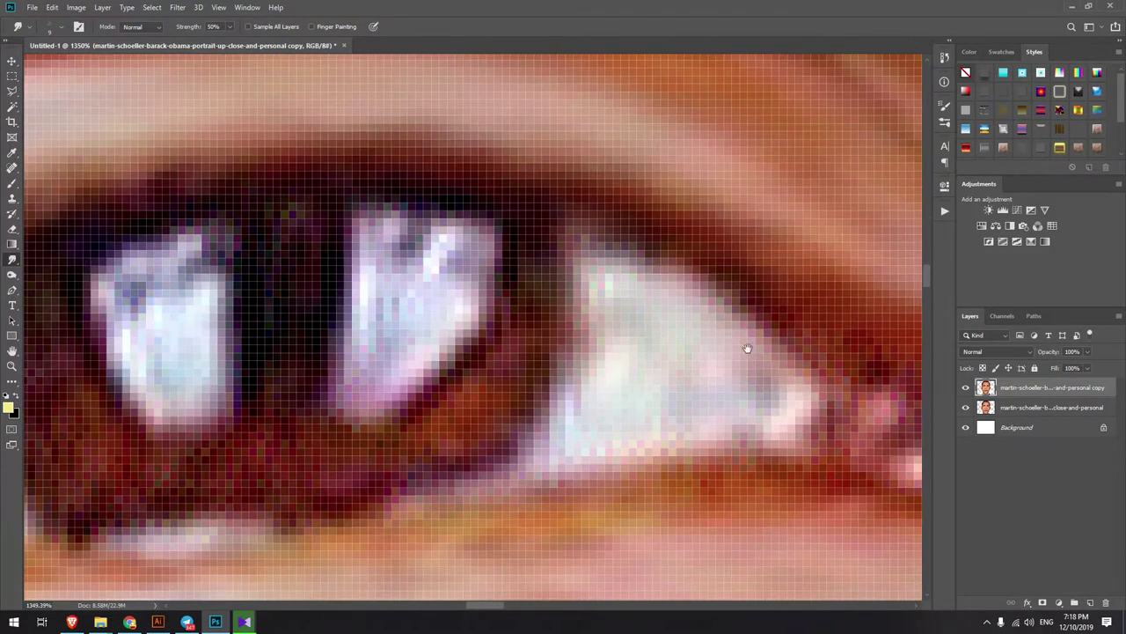
pyautogui.moveTo(525, 440)
pyautogui.mouseDown()
pyautogui.moveTo(203, 258)
pyautogui.moveTo(506, 320)
pyautogui.mouseUp()
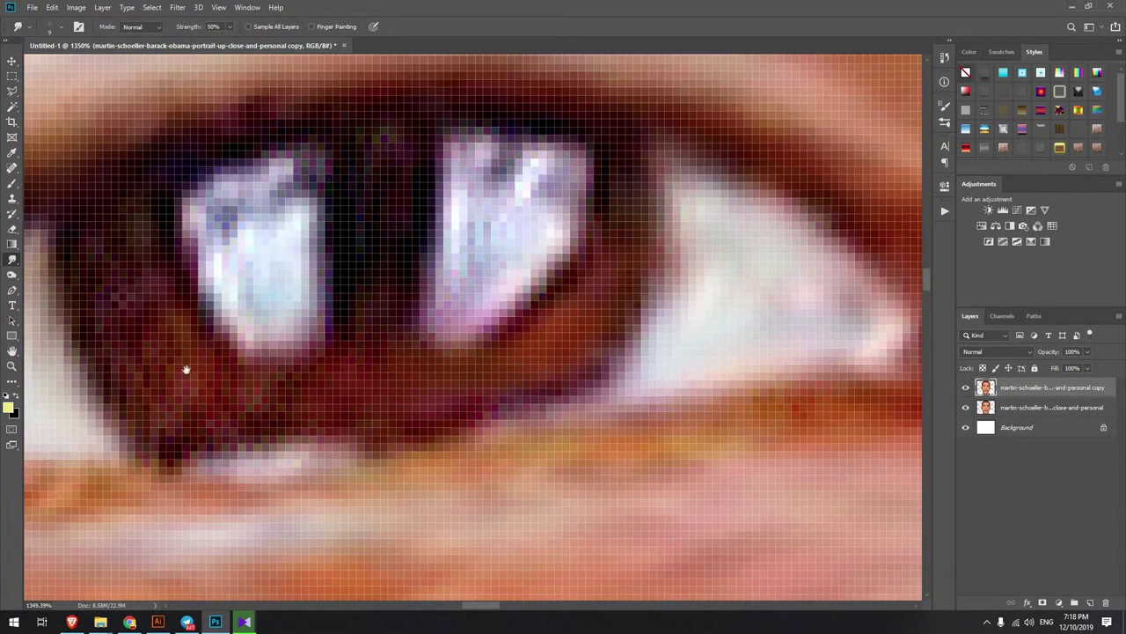
pyautogui.moveTo(185, 369); pyautogui.dragTo(432, 288)
pyautogui.moveTo(235, 260)
pyautogui.mouseDown()
pyautogui.moveTo(359, 293)
pyautogui.moveTo(646, 114)
pyautogui.moveTo(301, 160)
pyautogui.moveTo(126, 314)
pyautogui.moveTo(326, 221)
pyautogui.moveTo(558, 231)
pyautogui.moveTo(440, 475)
pyautogui.mouseUp()
pyautogui.moveTo(498, 528); pyautogui.dragTo(395, 326)
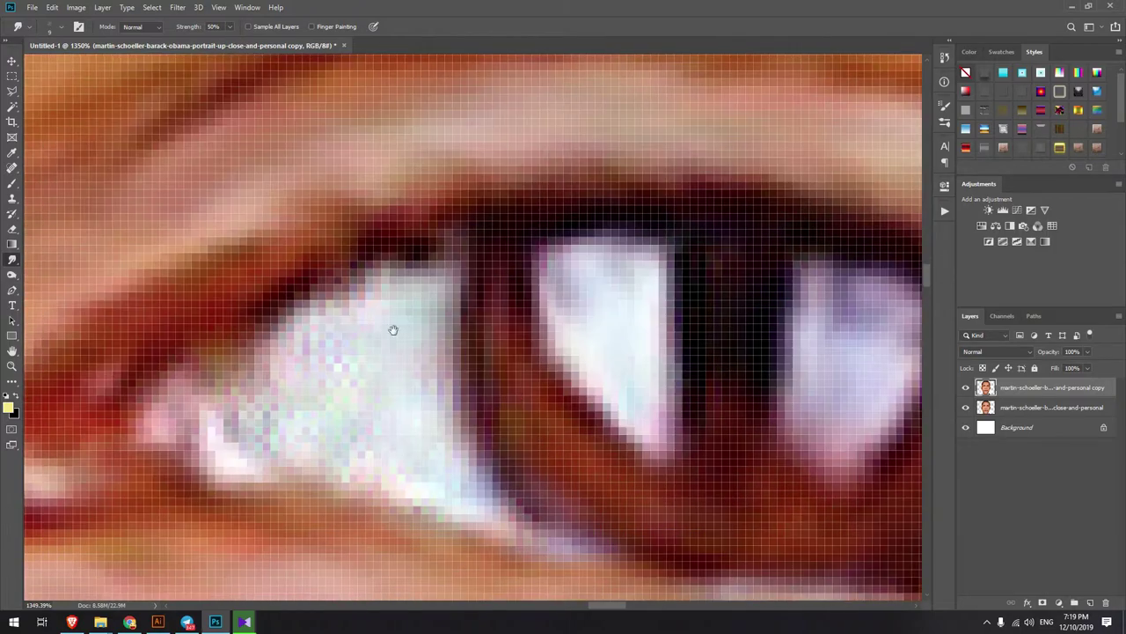
pyautogui.moveTo(574, 442)
pyautogui.mouseDown()
pyautogui.moveTo(513, 206)
pyautogui.moveTo(742, 335)
pyautogui.moveTo(749, 241)
pyautogui.mouseUp()
pyautogui.hotkey('ctrl', '0')
# Inspect the smudged forehead and hairline at 282%, then fit the portrait on screen.
pyautogui.scroll(5, 281, 346)
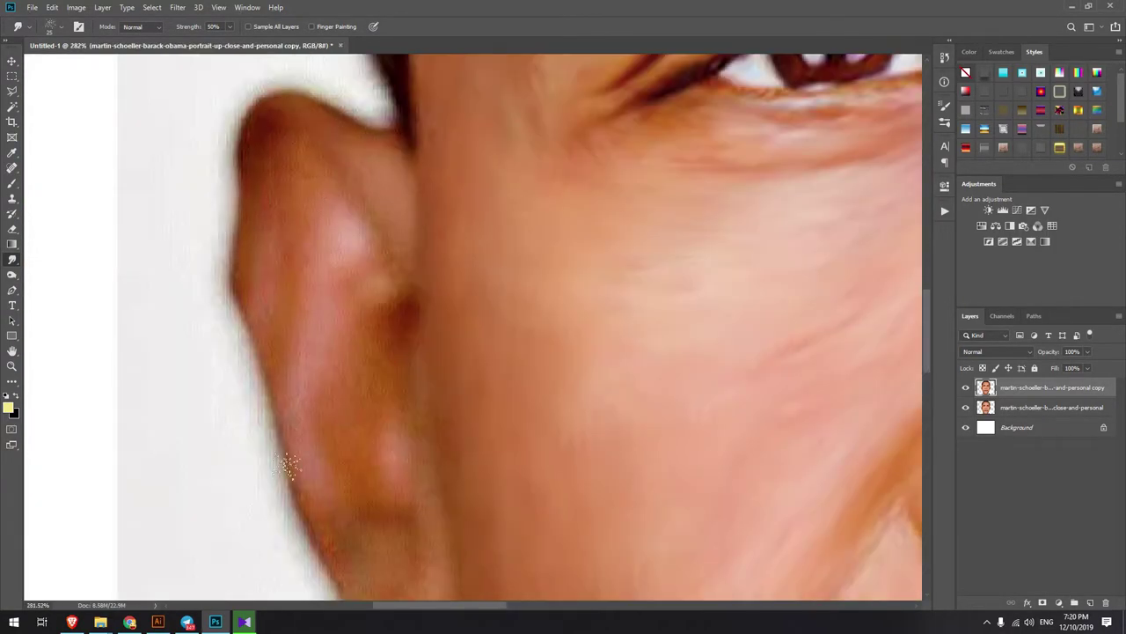
pyautogui.scroll(-3, 352, 344)
pyautogui.scroll(2, 661, 332)
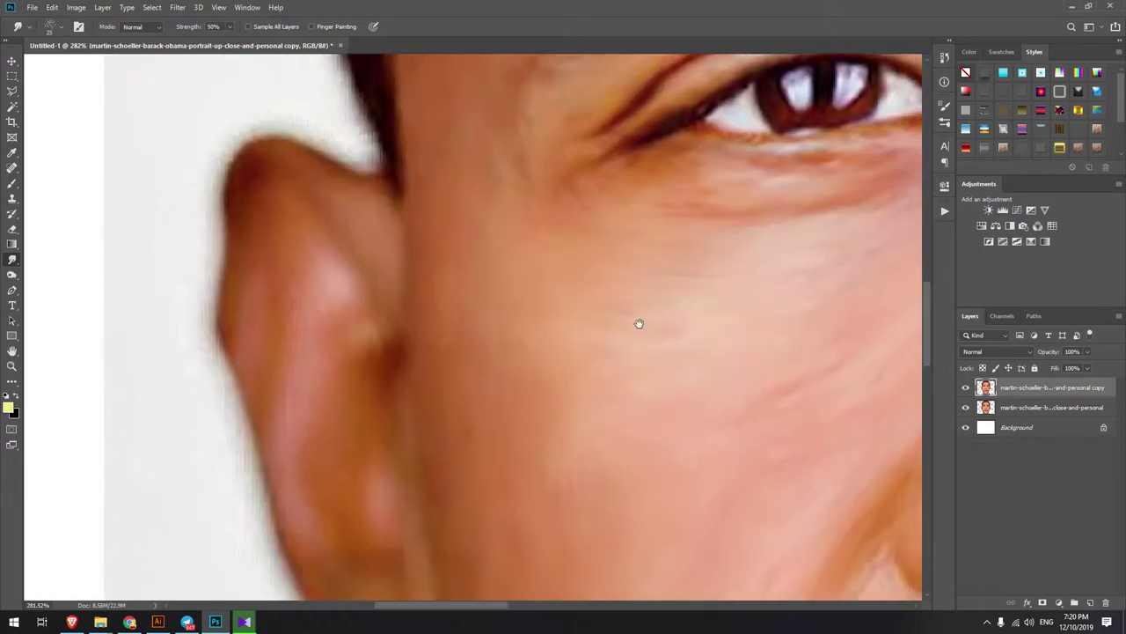
pyautogui.hscroll(10, 467, 252)
pyautogui.scroll(-2, 568, 402)
pyautogui.scroll(-1, 553, 242)
pyautogui.hscroll(2, 506, 220)
pyautogui.scroll(2, 458, 197)
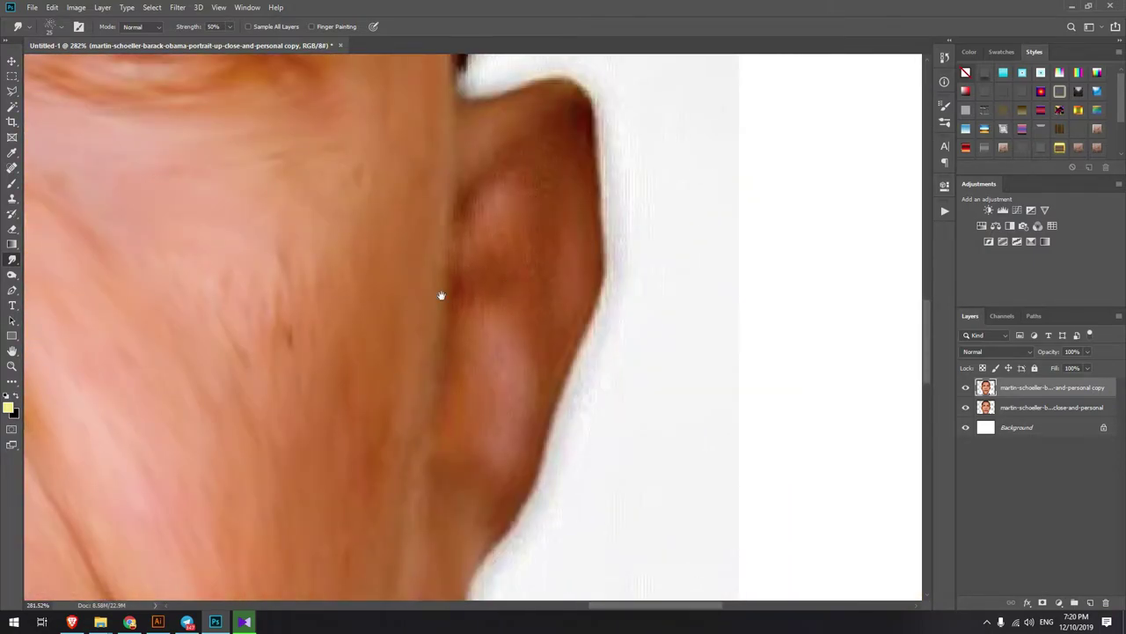
pyautogui.scroll(4, 461, 410)
pyautogui.scroll(-4, 296, 314)
pyautogui.scroll(-1, 418, 215)
pyautogui.hscroll(-10, 378, 316)
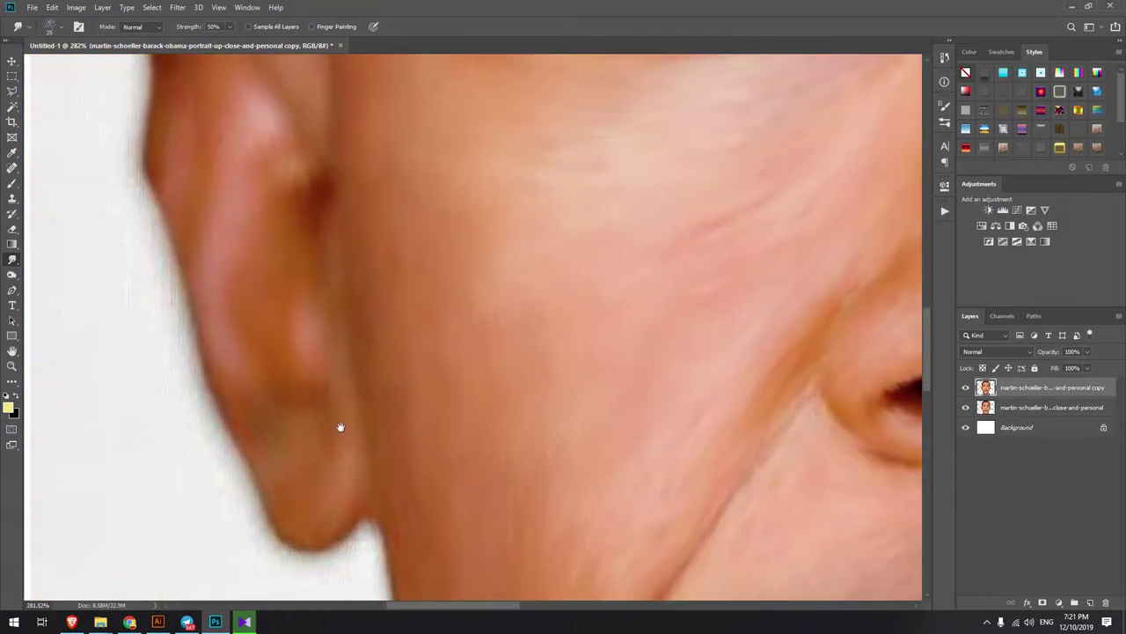
pyautogui.scroll(8, 325, 343)
pyautogui.scroll(9, 282, 316)
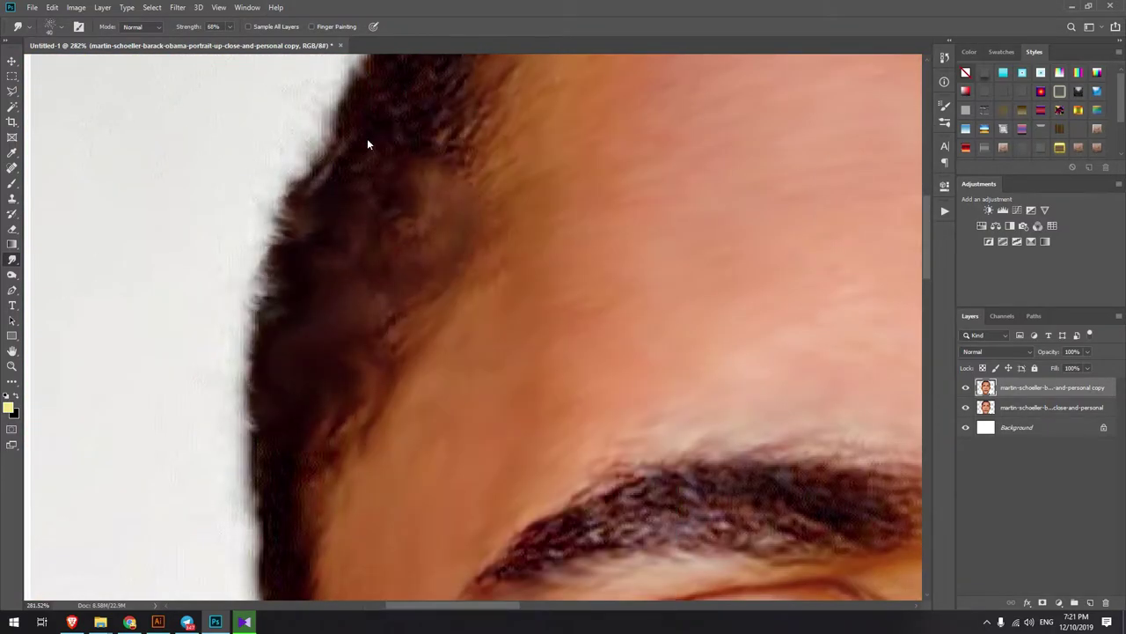
pyautogui.scroll(-3, 367, 138)
pyautogui.hscroll(5, 581, 282)
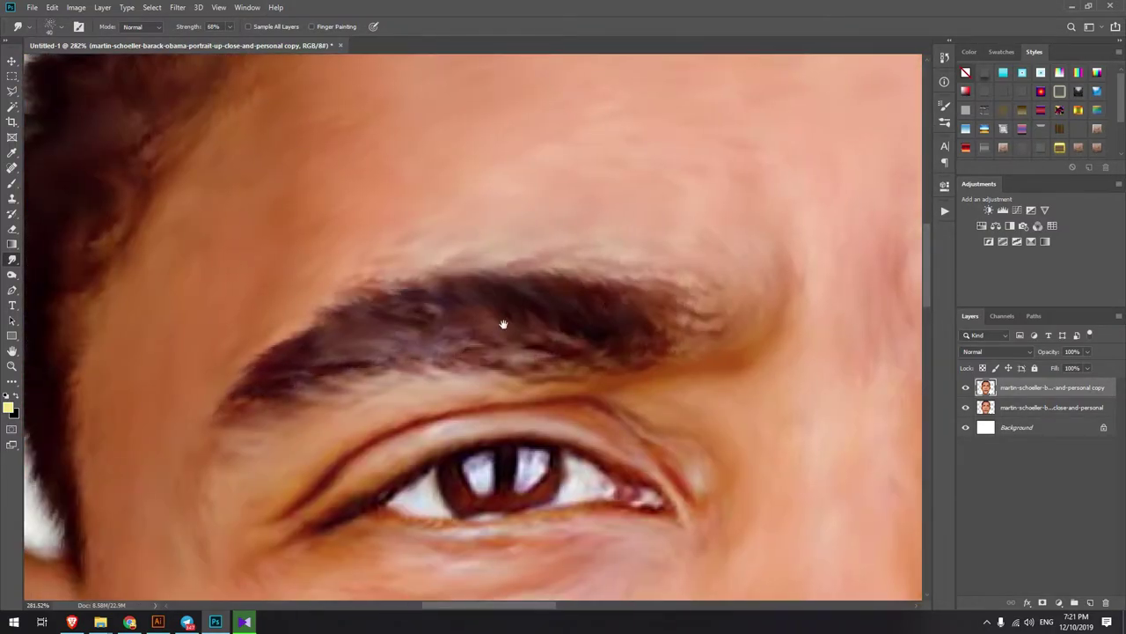
pyautogui.hscroll(4, 503, 322)
pyautogui.scroll(5, 384, 322)
pyautogui.hscroll(-3, 385, 321)
pyautogui.scroll(5, 385, 321)
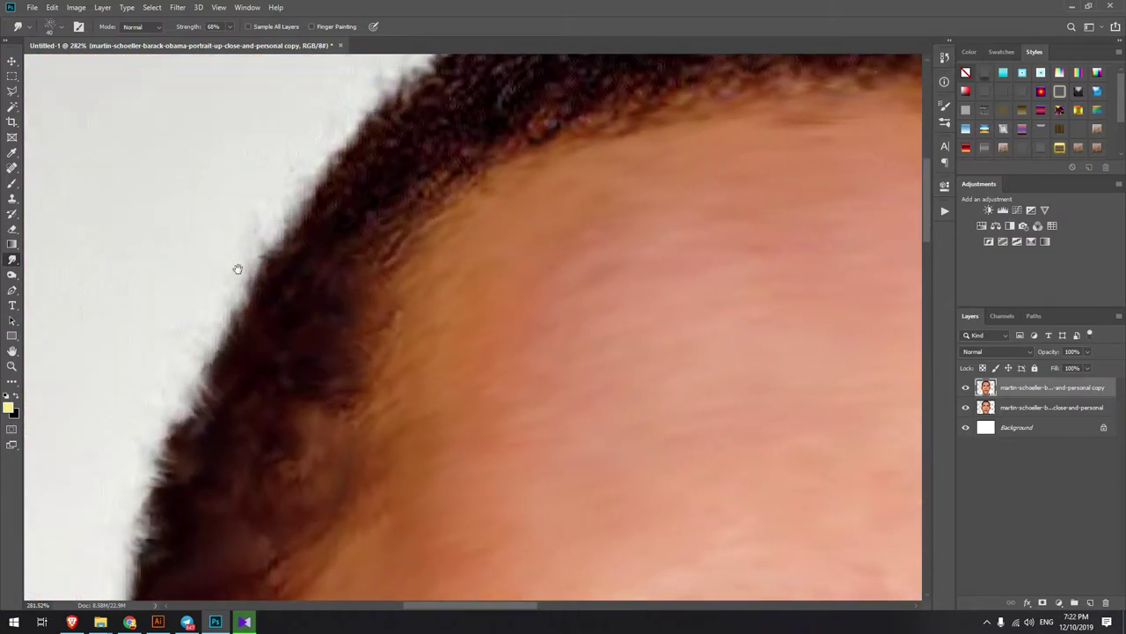
pyautogui.scroll(4, 237, 261)
pyautogui.scroll(4, 414, 226)
pyautogui.scroll(4, 381, 188)
pyautogui.hscroll(3, 404, 298)
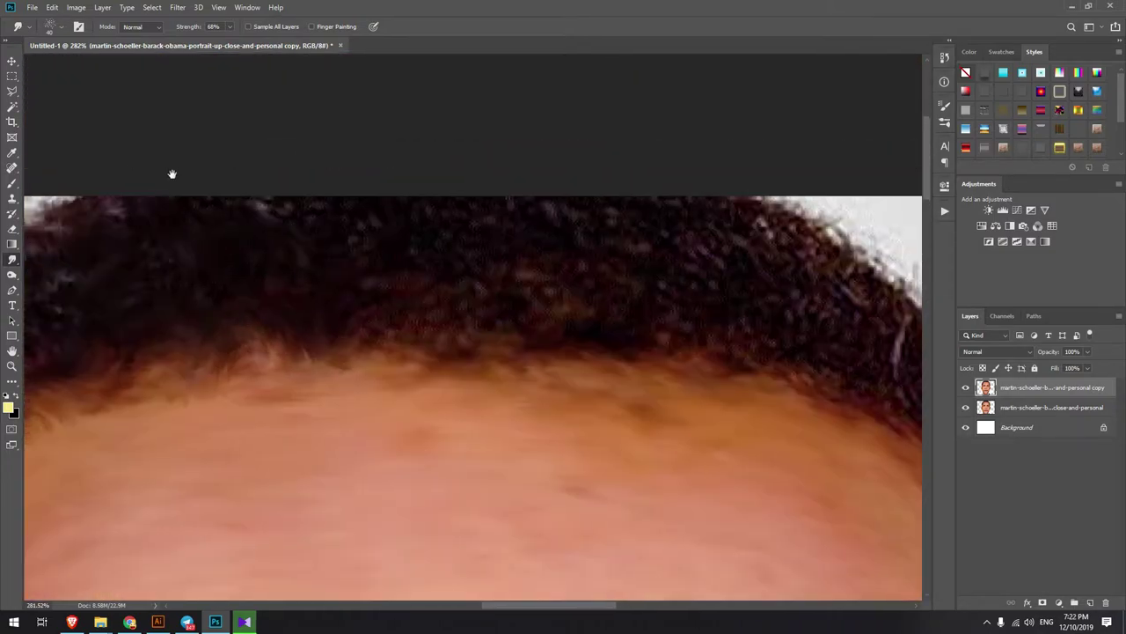
pyautogui.hscroll(3, 121, 171)
pyautogui.scroll(-2, 293, 256)
pyautogui.scroll(-3, 415, 196)
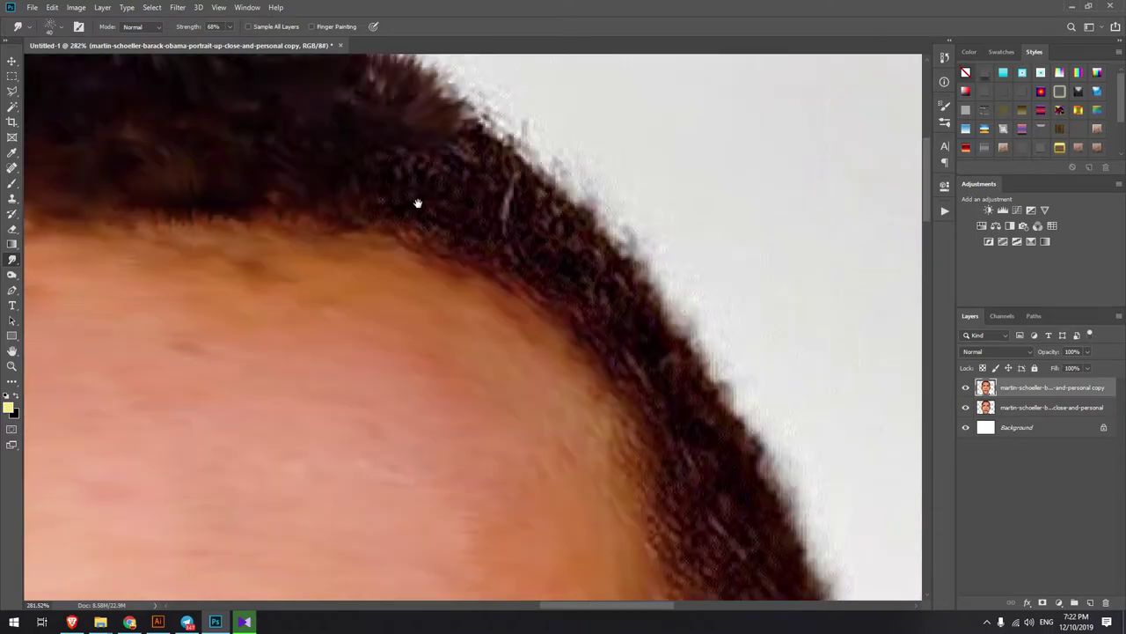
pyautogui.hscroll(3, 543, 244)
pyautogui.hscroll(2, 536, 260)
pyautogui.scroll(-3, 457, 270)
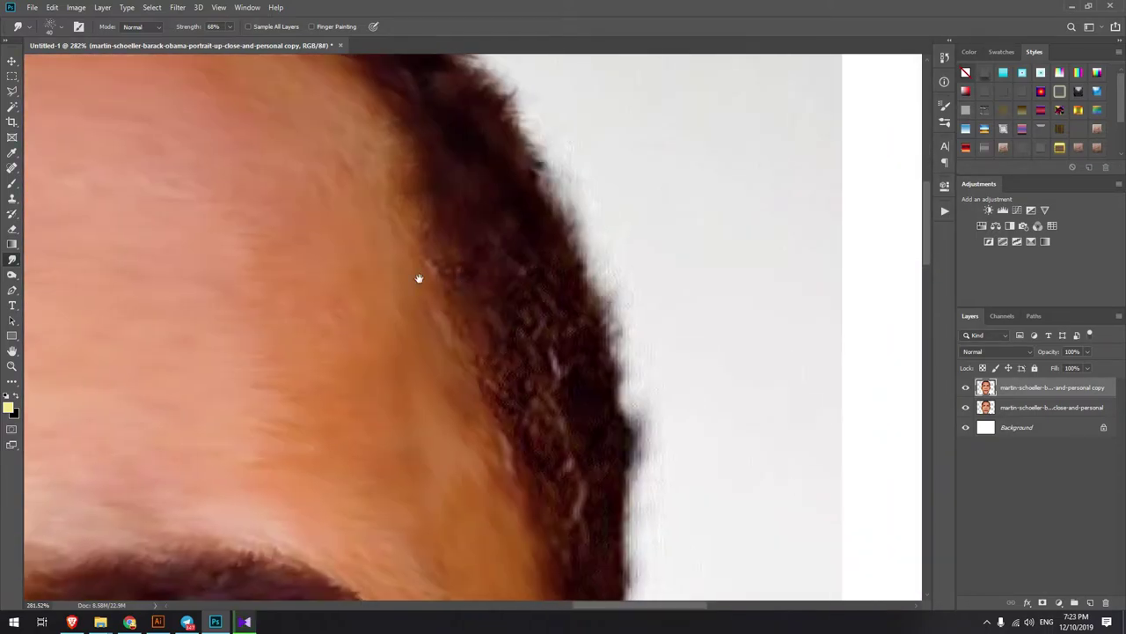
pyautogui.scroll(-3, 528, 403)
pyautogui.keyDown('alt'); pyautogui.scroll(-3, 428, 423); pyautogui.keyUp('alt')
pyautogui.hotkey('ctrl', '0')
# At 50% smudge strength, streak the upper lip and both halves of the lower lip smooth.
pyautogui.press('5')
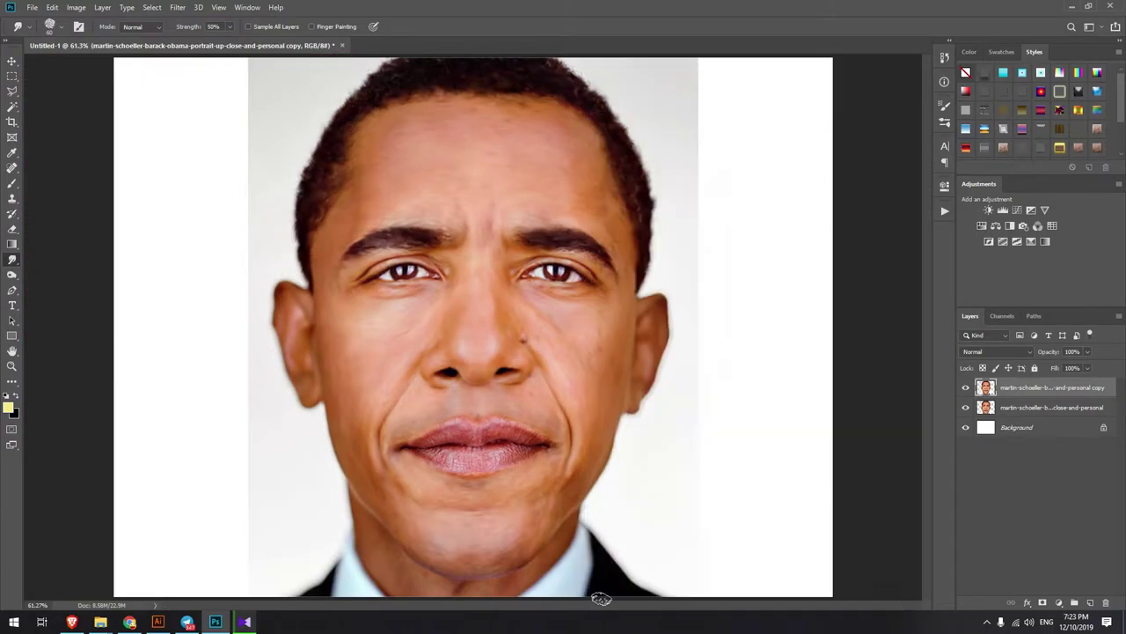
pyautogui.keyDown('alt'); pyautogui.scroll(5, 616, 583); pyautogui.keyUp('alt')
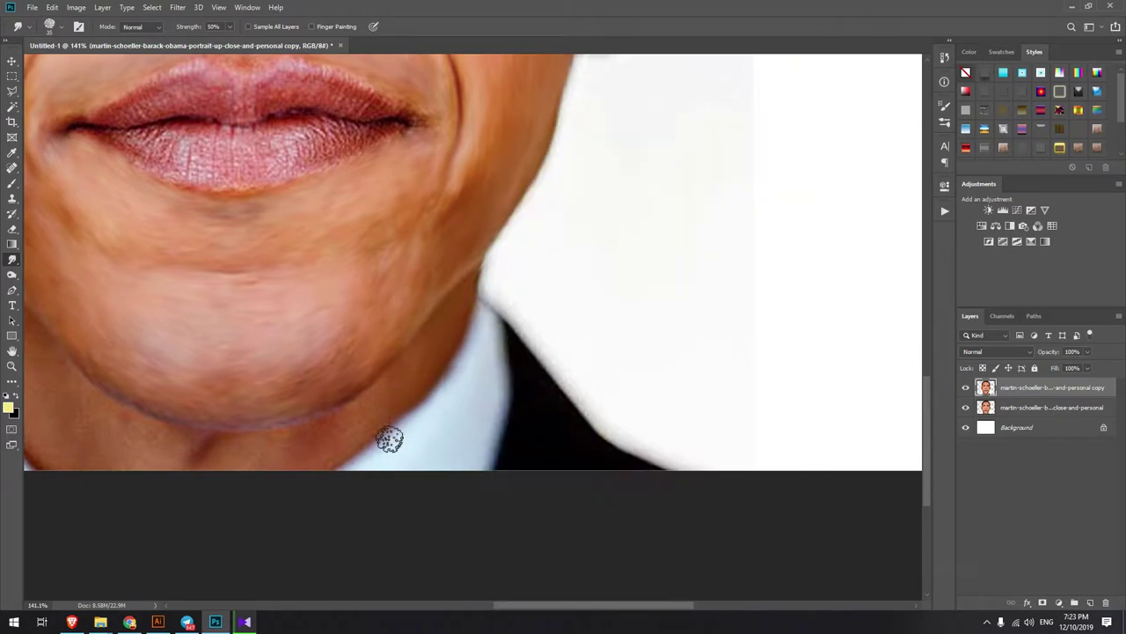
pyautogui.hscroll(-5, 373, 253)
pyautogui.scroll(-1, 373, 252)
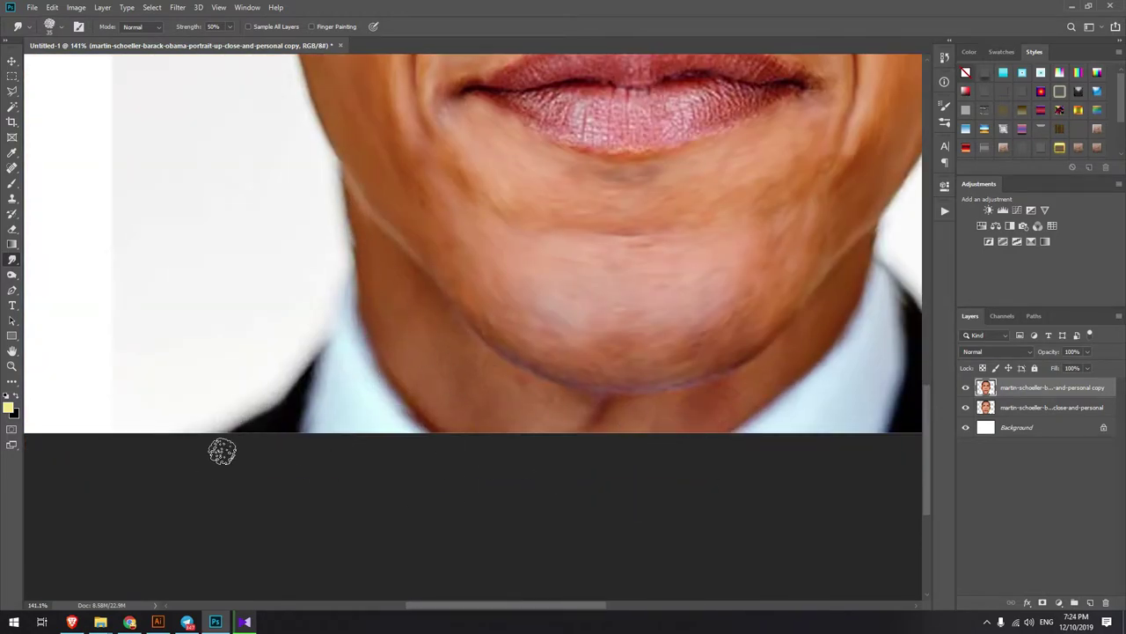
pyautogui.hscroll(5, 417, 371)
pyautogui.scroll(1, 417, 372)
pyautogui.hscroll(-3, 255, 376)
pyautogui.scroll(2, 255, 377)
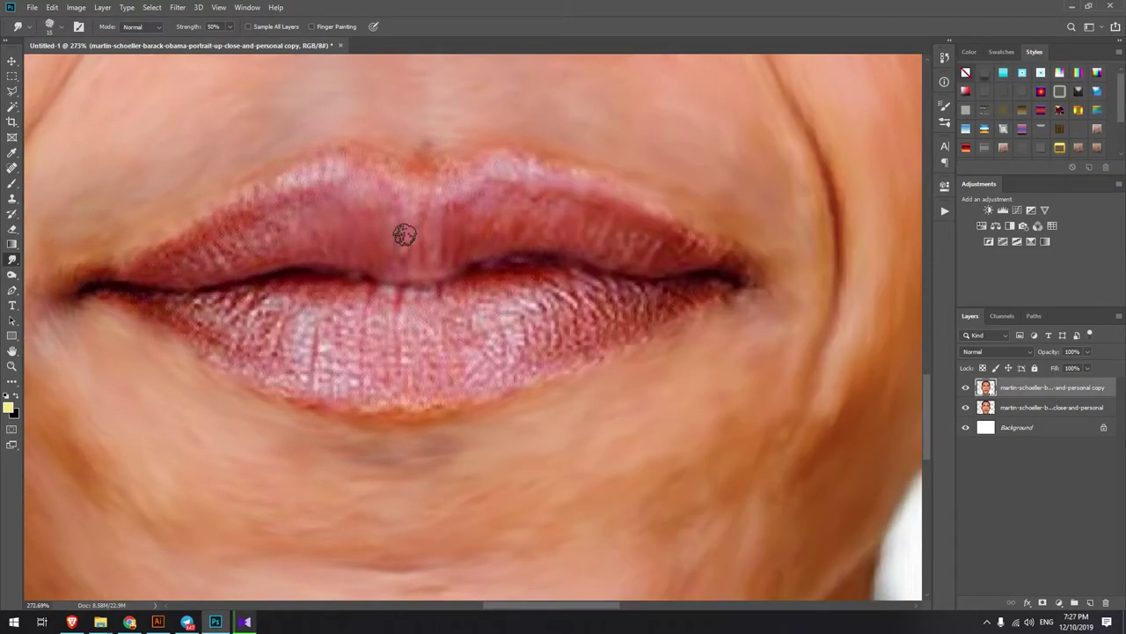
pyautogui.moveTo(363, 159); pyautogui.dragTo(153, 269)
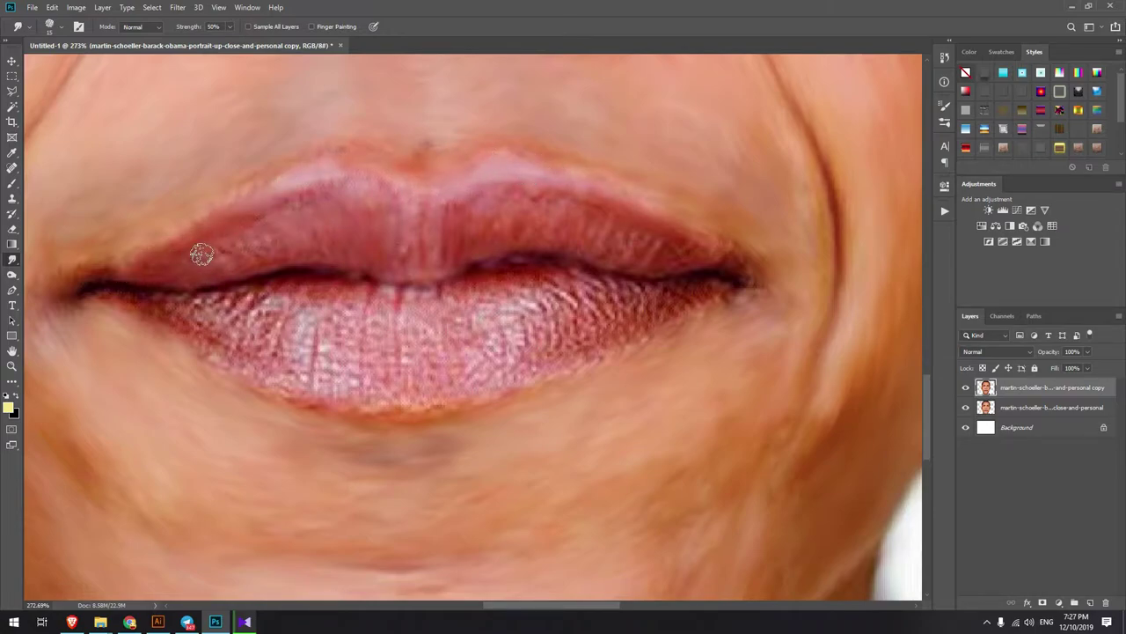
pyautogui.moveTo(332, 334)
pyautogui.mouseDown()
pyautogui.moveTo(121, 291)
pyautogui.moveTo(333, 327)
pyautogui.moveTo(430, 281)
pyautogui.mouseUp()
pyautogui.moveTo(449, 381)
pyautogui.mouseDown()
pyautogui.moveTo(503, 296)
pyautogui.moveTo(498, 284)
pyautogui.moveTo(294, 352)
pyautogui.mouseUp()
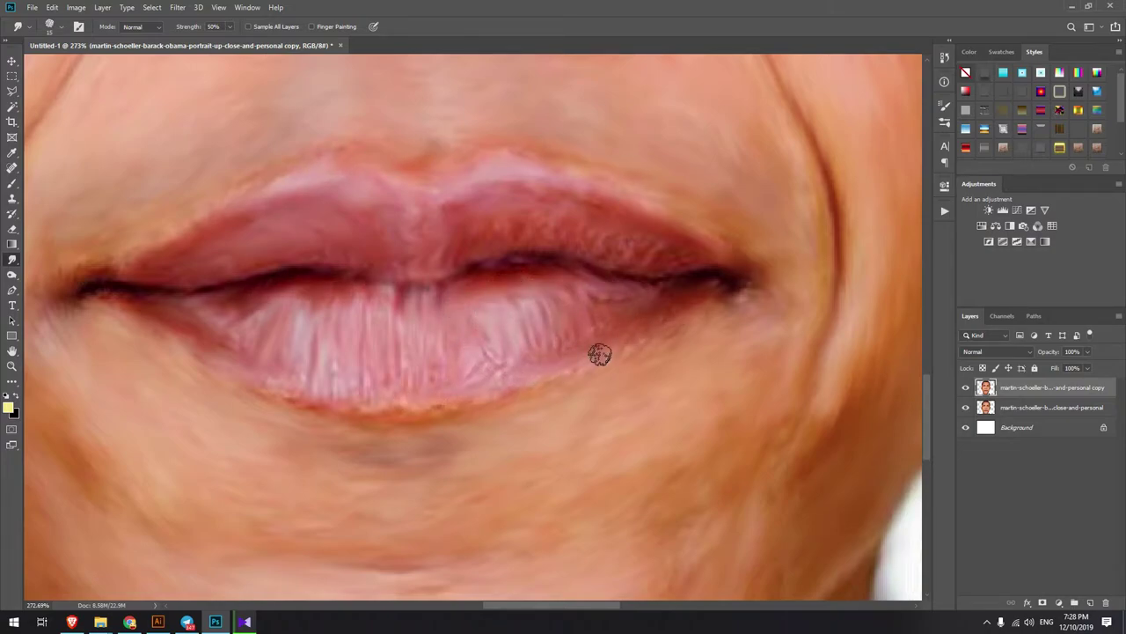
pyautogui.hotkey('ctrl', '0')
# Duplicate the portrait layer and burn the cheek edge beside the ear at 30% exposure.
pyautogui.press('o')
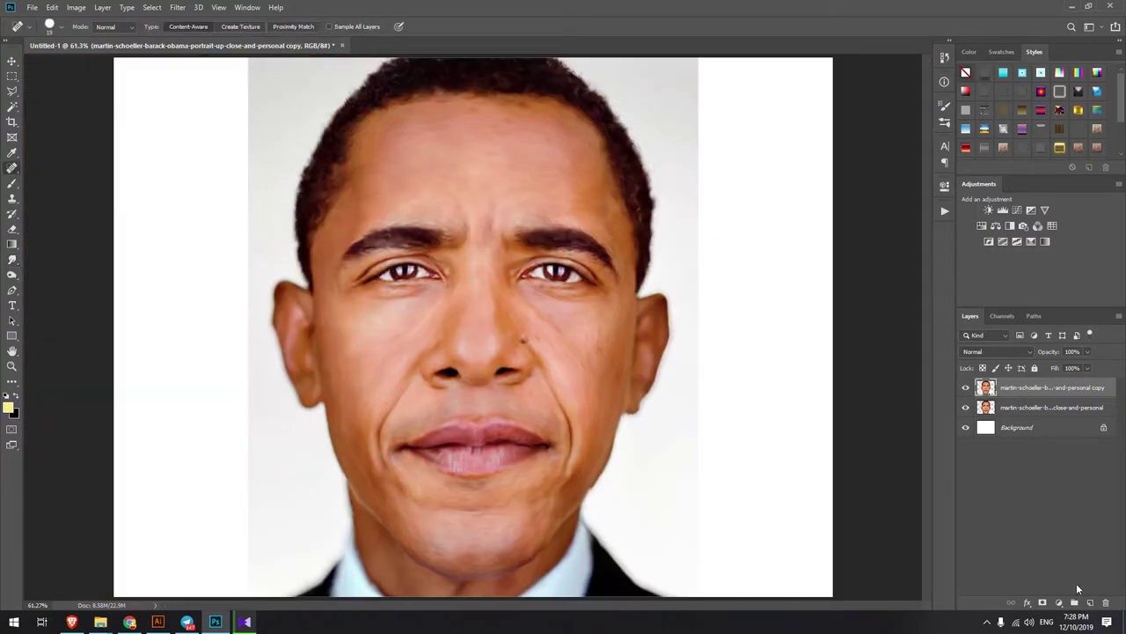
pyautogui.hotkey('ctrl', 'j')
pyautogui.press('3')
pyautogui.press(']')
pyautogui.press(']')
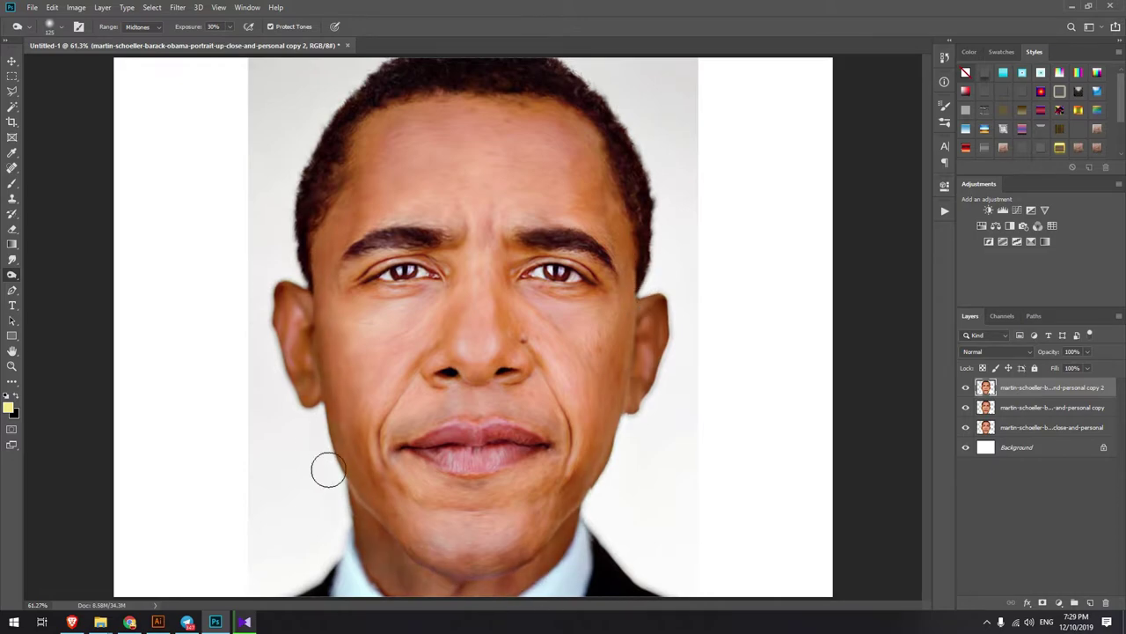
pyautogui.moveTo(624, 403); pyautogui.dragTo(638, 269)
# With a smaller brush at 20% exposure, darken beside the nose and along the jaw, then compare.
pyautogui.press('2')
pyautogui.press('[')
pyautogui.press('[')
pyautogui.press('[')
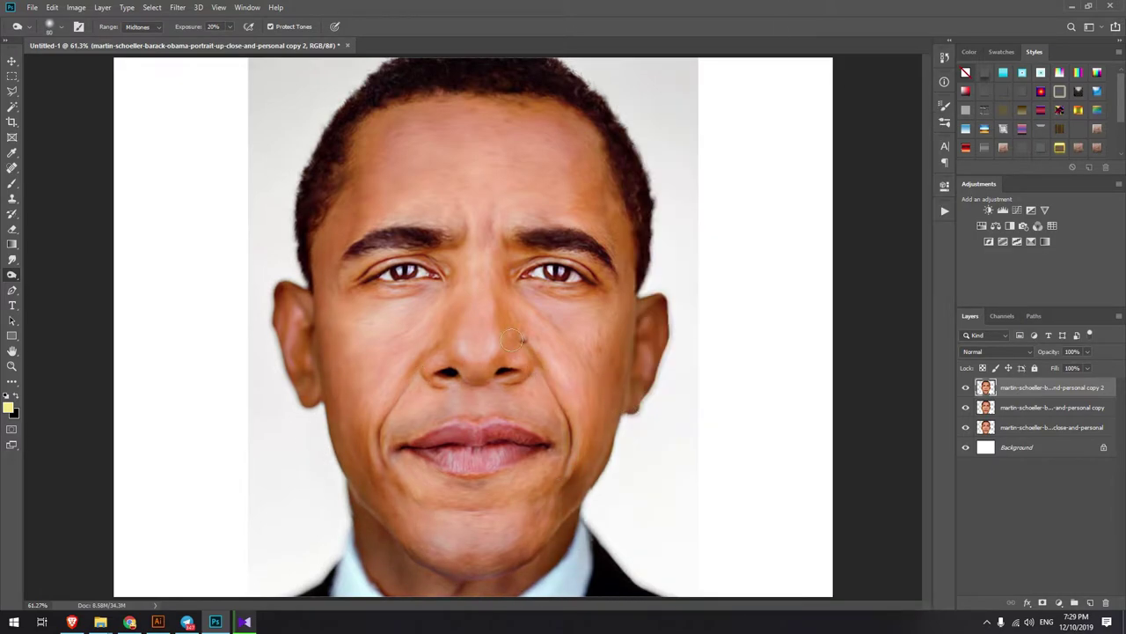
pyautogui.moveTo(461, 348); pyautogui.dragTo(460, 273)
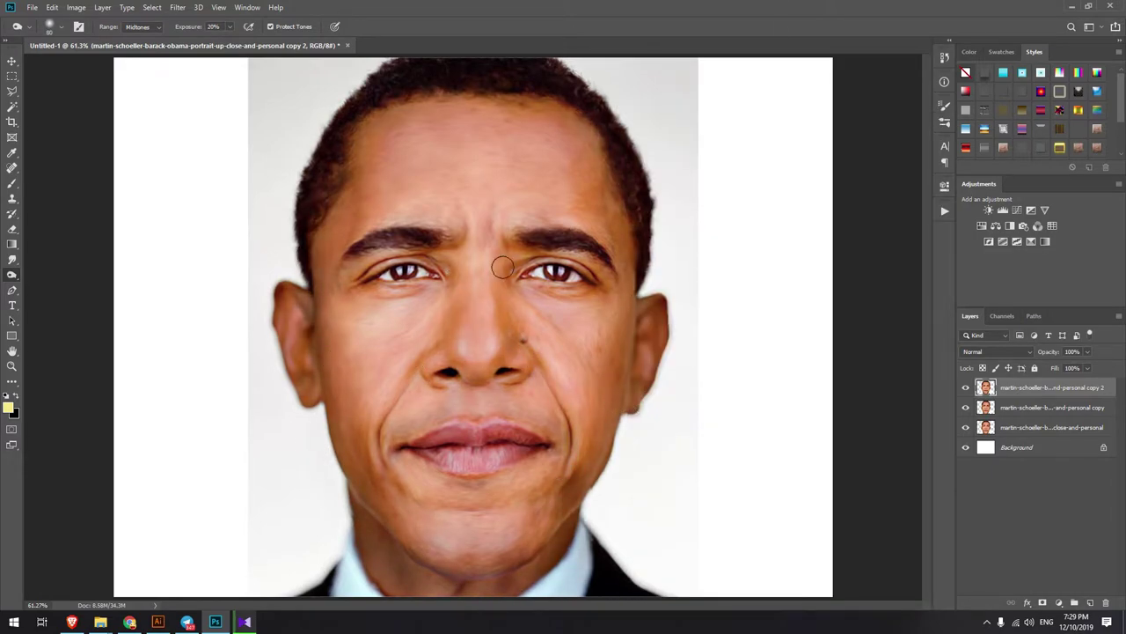
pyautogui.moveTo(527, 297); pyautogui.dragTo(575, 409)
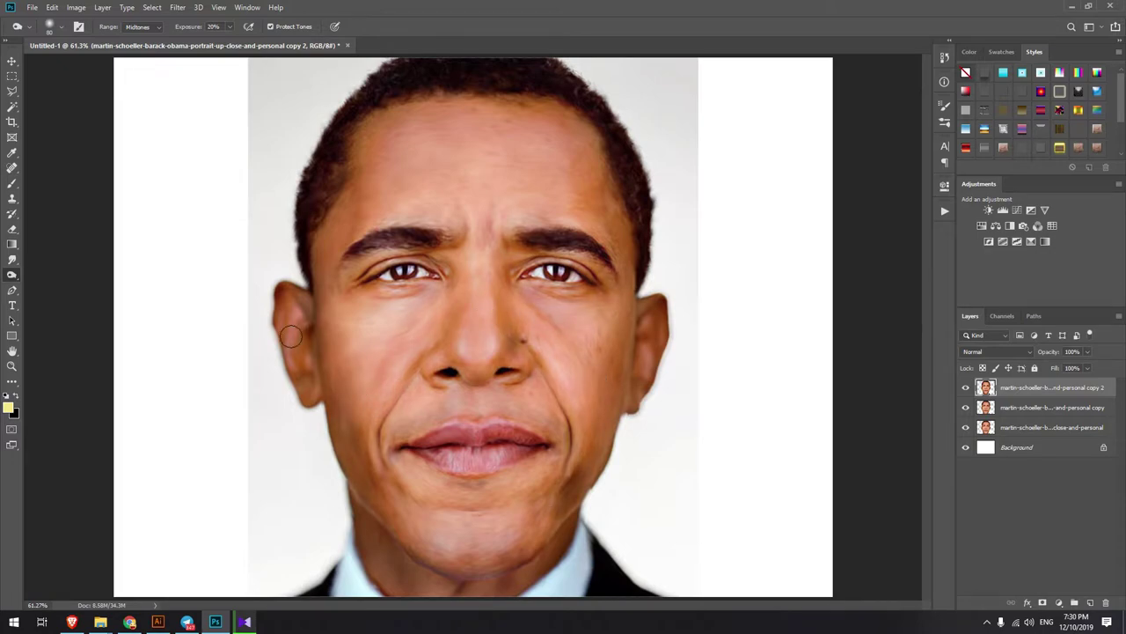
pyautogui.keyDown('alt'); pyautogui.click(965, 447); pyautogui.keyUp('alt')
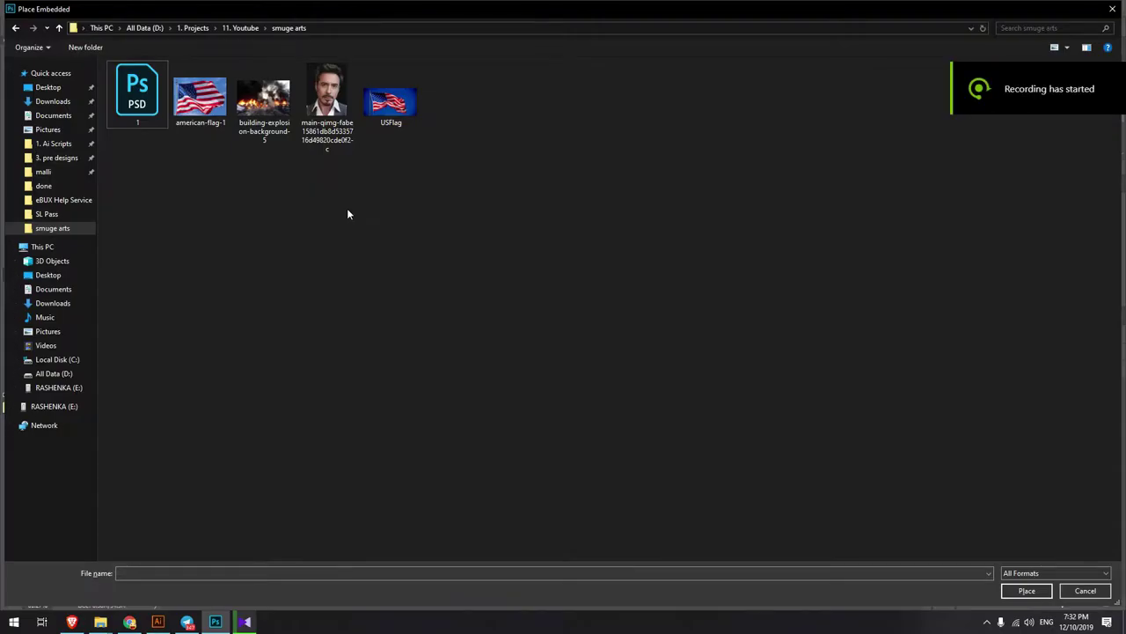
# Place american-flag-1, enlarged and rotated about -11.8° behind the face.
pyautogui.doubleClick(199, 97)
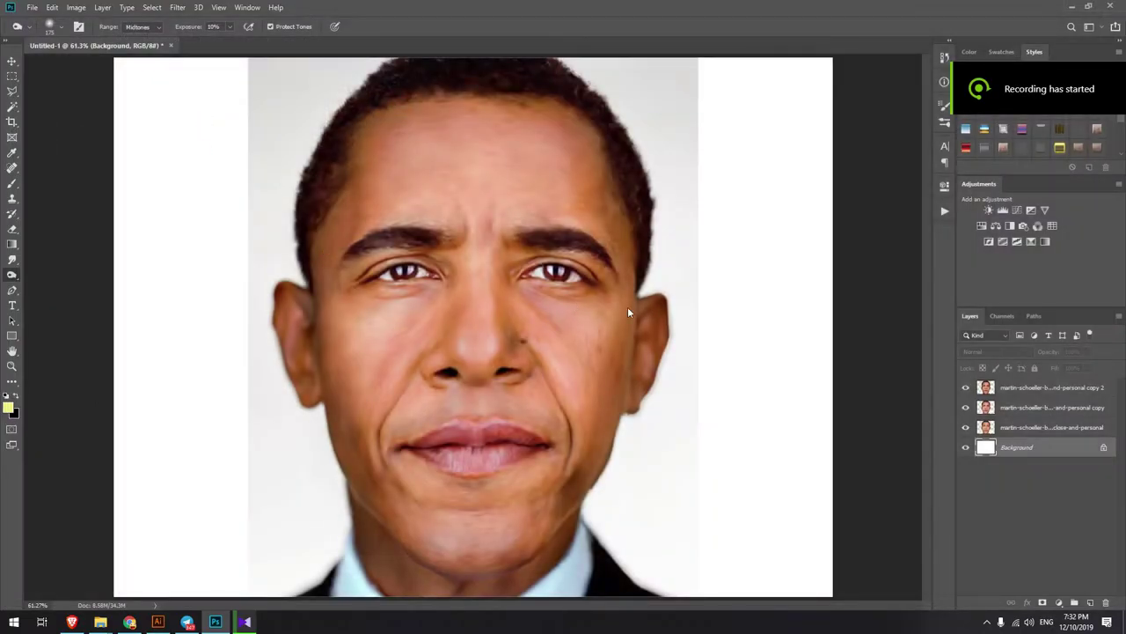
pyautogui.keyDown('alt'); pyautogui.scroll(-3, 680, 326); pyautogui.keyUp('alt')
pyautogui.keyDown('alt'); pyautogui.scroll(-1, 659, 264); pyautogui.keyUp('alt')
pyautogui.moveTo(640, 207)
pyautogui.mouseDown()
pyautogui.moveTo(776, 112)
pyautogui.moveTo(712, 66)
pyautogui.mouseUp()
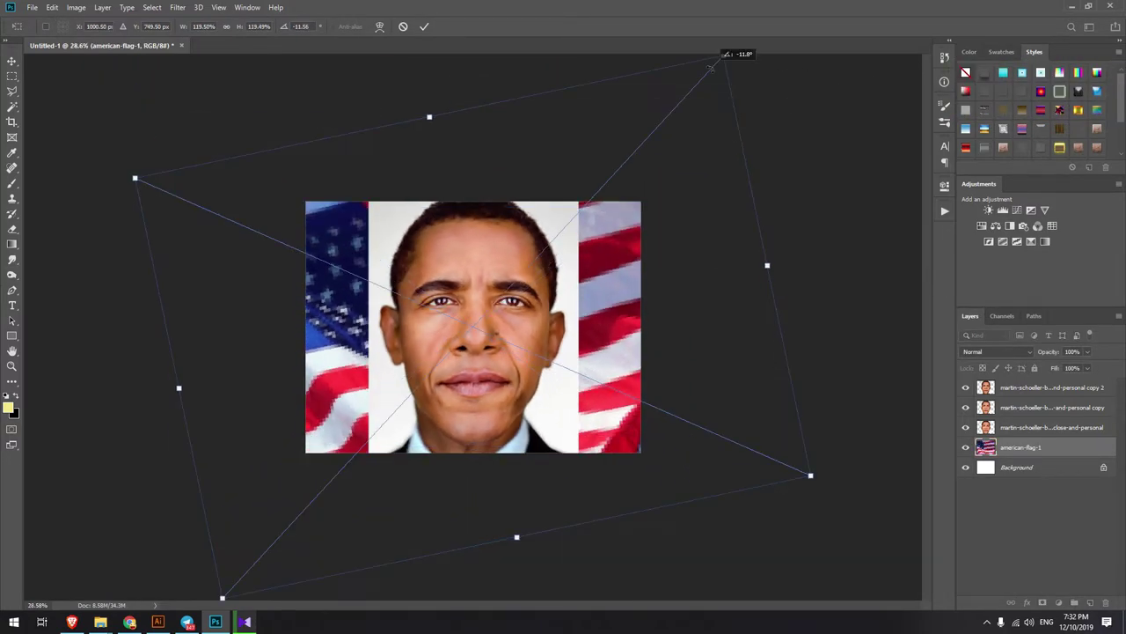
pyautogui.moveTo(625, 202); pyautogui.dragTo(660, 201)
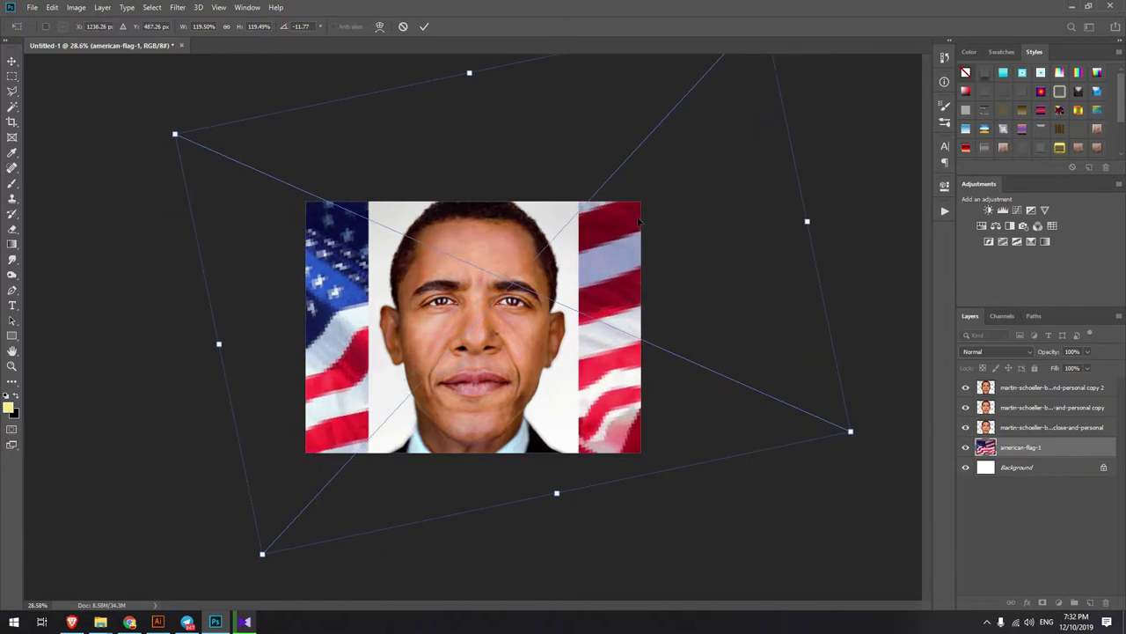
pyautogui.press('Return')
pyautogui.press('o')
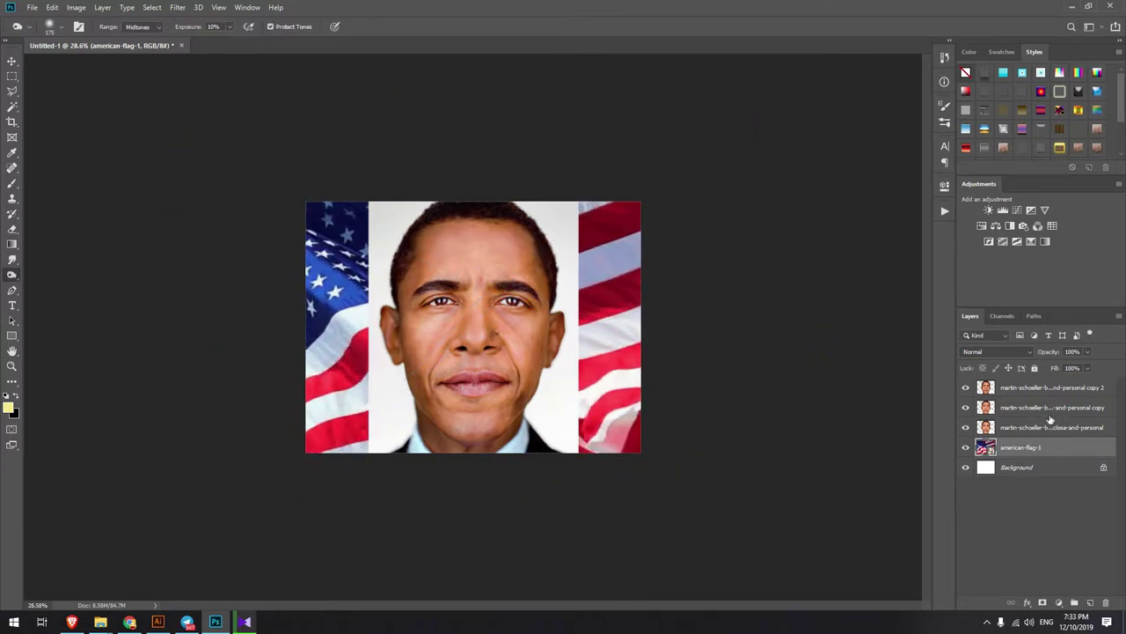
# Mask the top portrait copy using a Magic Wand selection of both white sides, inverted to show the face.
pyautogui.press('w')
pyautogui.click(1012, 389)
pyautogui.click(561, 209)
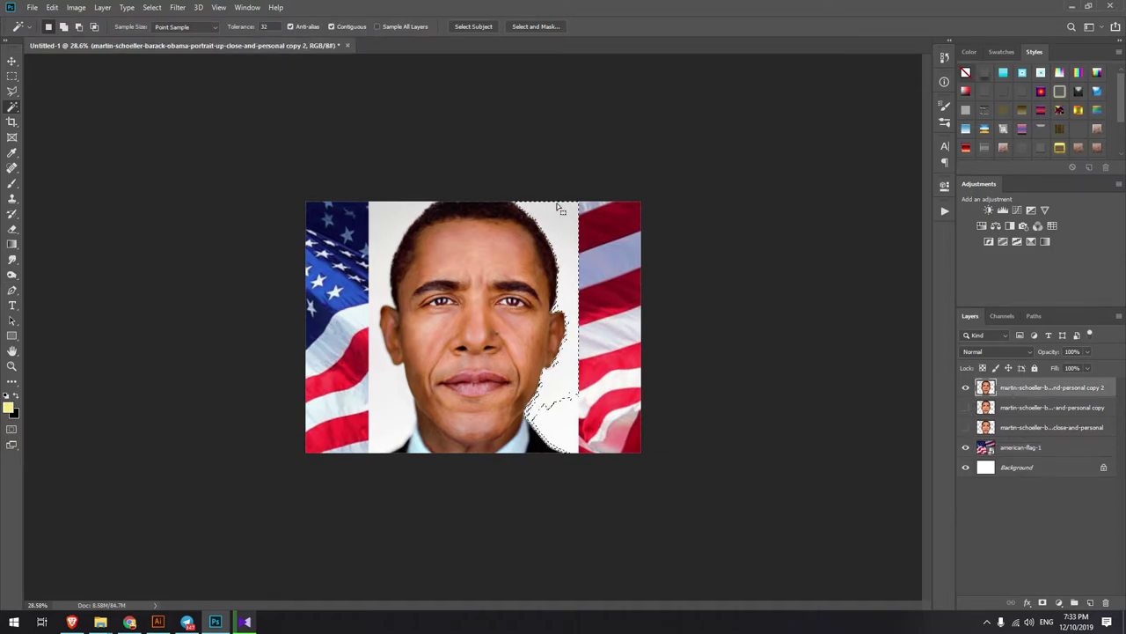
pyautogui.keyDown('shift'); pyautogui.click(383, 221); pyautogui.keyUp('shift')
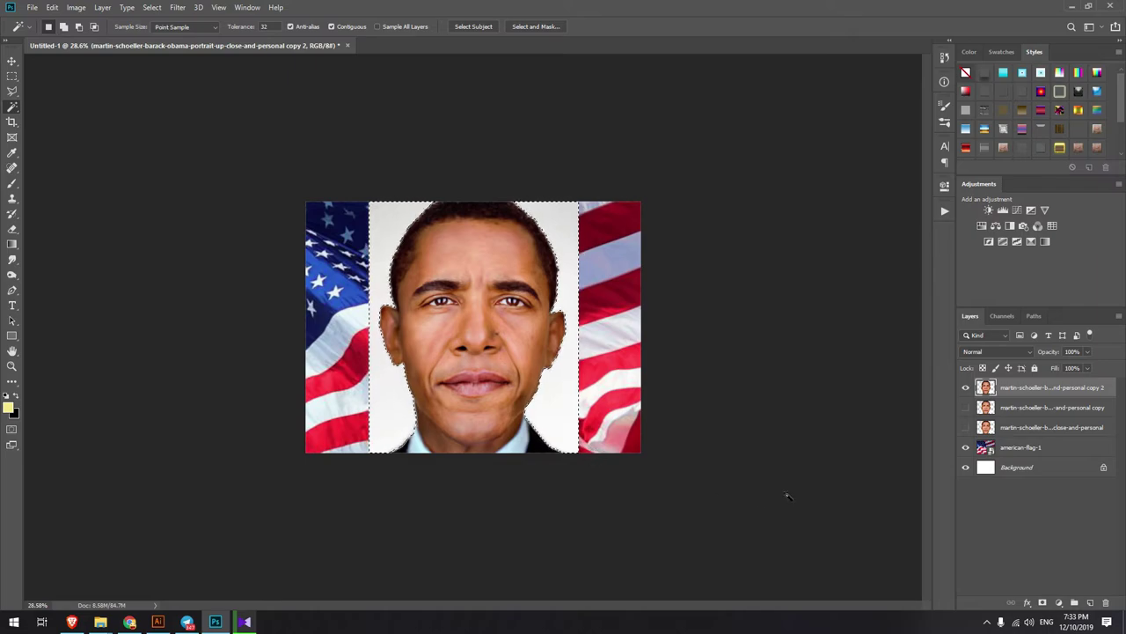
pyautogui.click(1043, 603)
pyautogui.hotkey('ctrl', 'i')
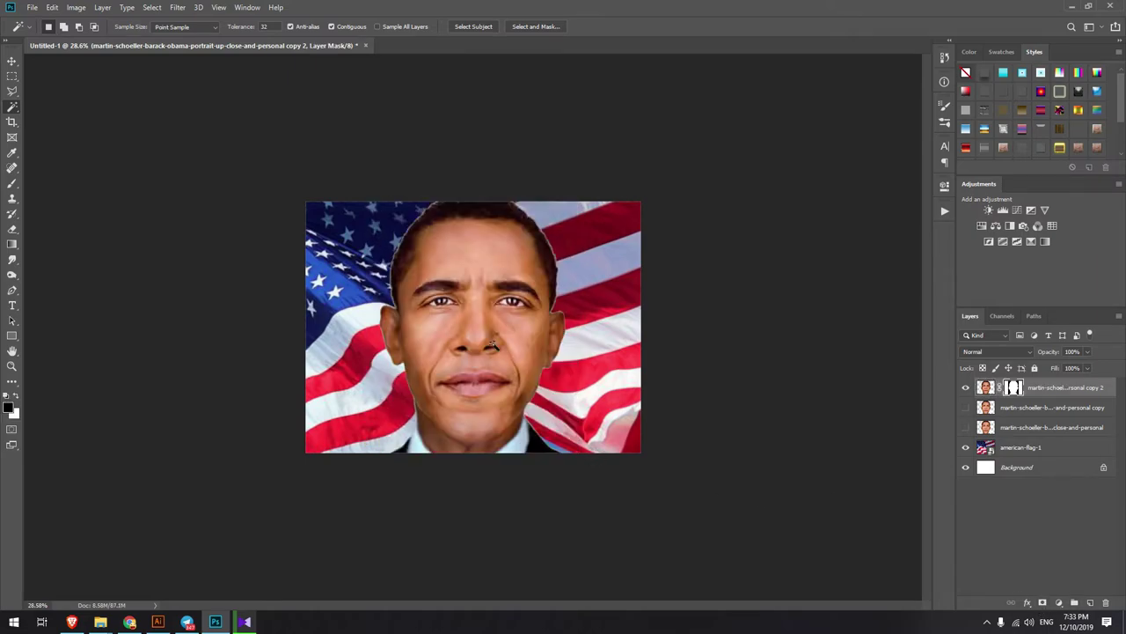
pyautogui.scroll(5, 388, 452)
pyautogui.scroll(-5, 671, 133)
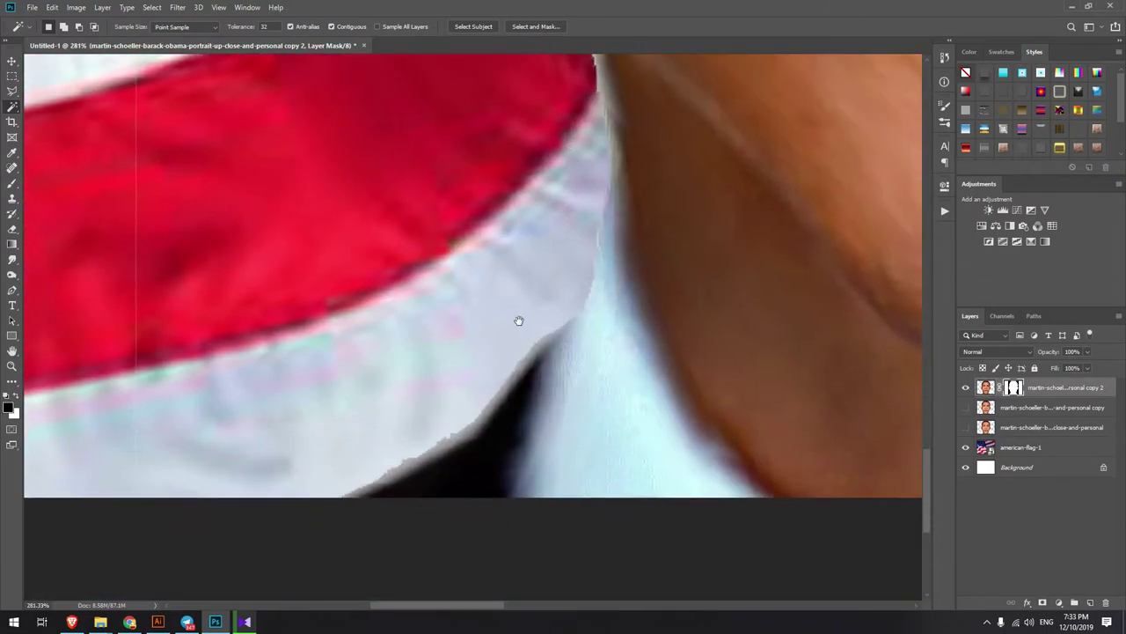
# With a Hard Round brush, clean up the mask edge along the shirt collar.
pyautogui.press('b')
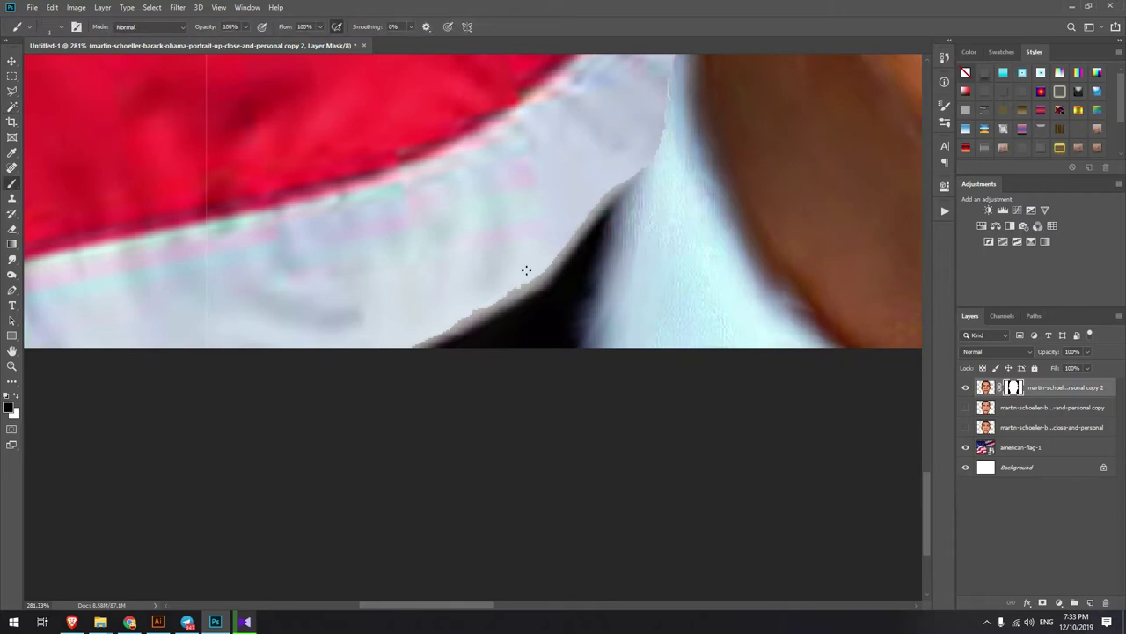
pyautogui.rightClick(515, 265)
pyautogui.scroll(1, 547, 307)
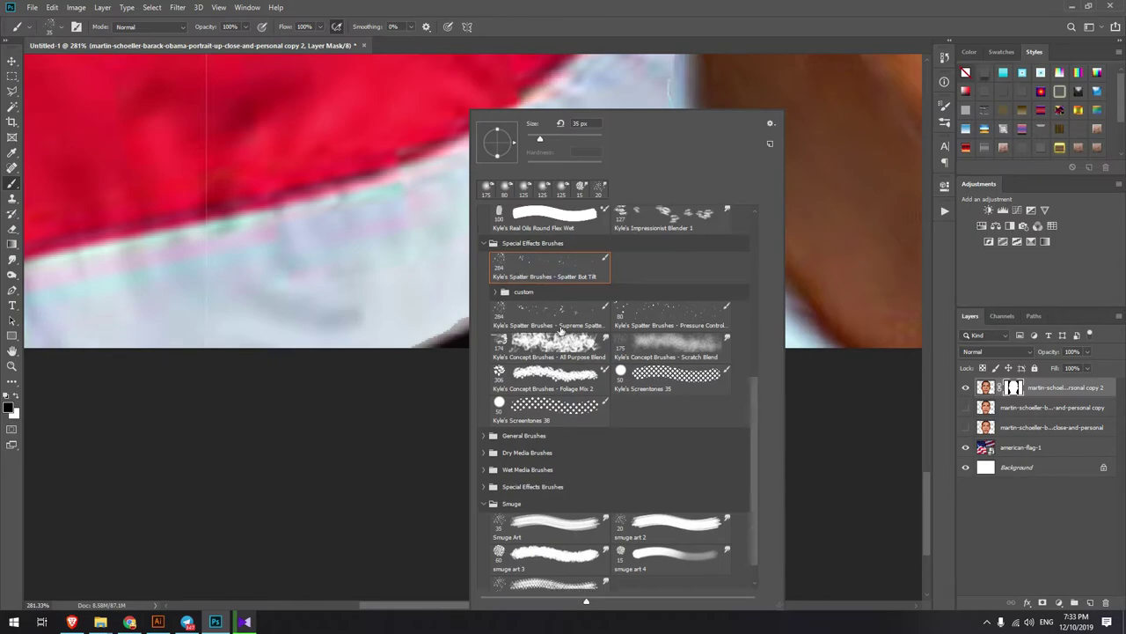
pyautogui.scroll(3, 547, 307)
pyautogui.scroll(3, 548, 307)
pyautogui.doubleClick(651, 246)
pyautogui.moveTo(632, 173); pyautogui.dragTo(431, 345)
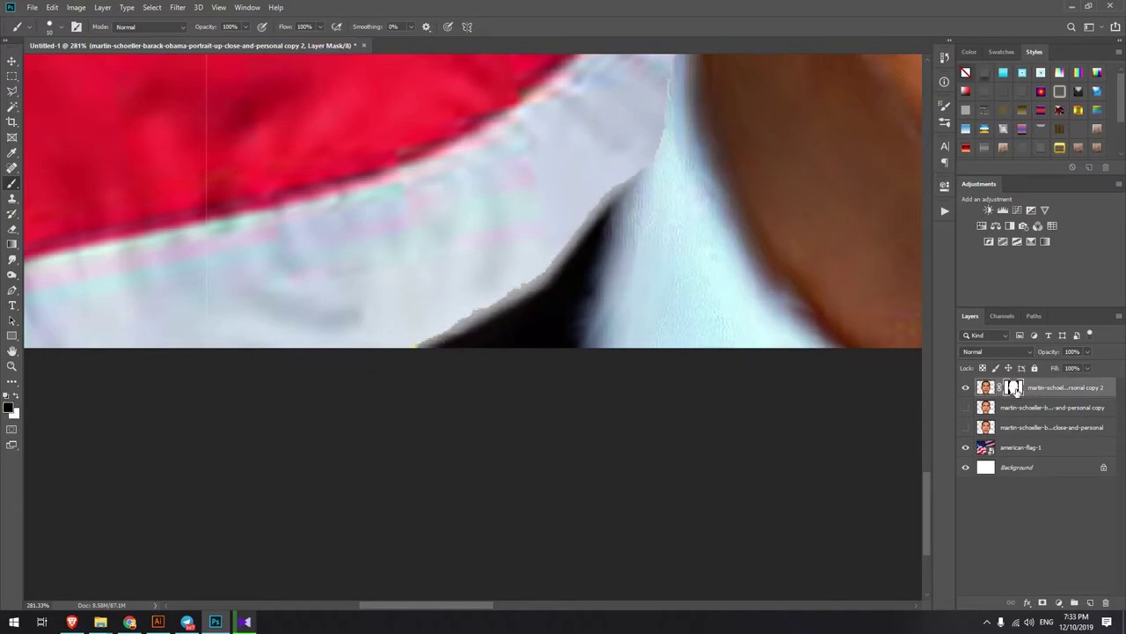
# Zoom in and paint away the white fringe along the ear edge.
pyautogui.scroll(2, 641, 239)
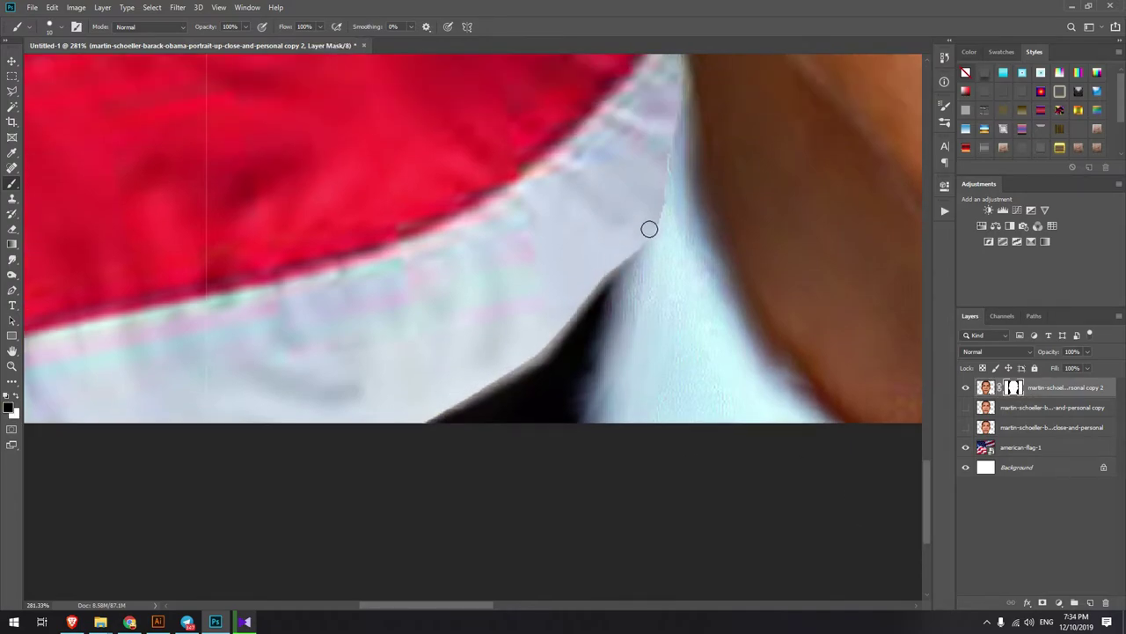
pyautogui.scroll(2, 650, 229)
pyautogui.scroll(4, 666, 216)
pyautogui.scroll(2, 642, 246)
pyautogui.scroll(2, 617, 273)
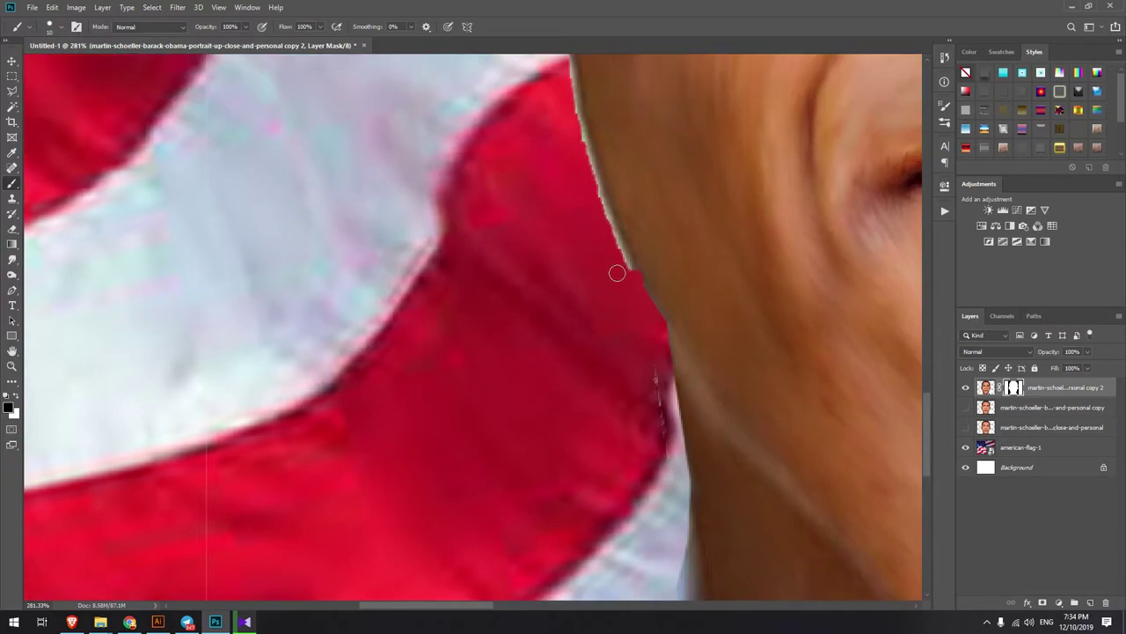
pyautogui.scroll(2, 658, 395)
pyautogui.scroll(2, 626, 341)
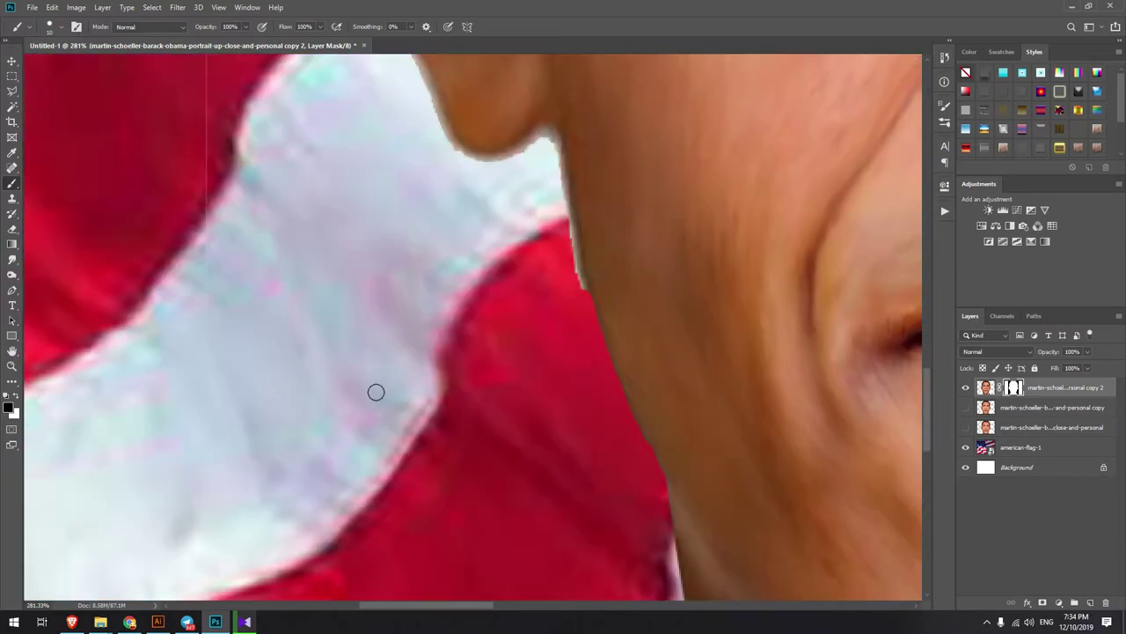
pyautogui.scroll(2, 516, 216)
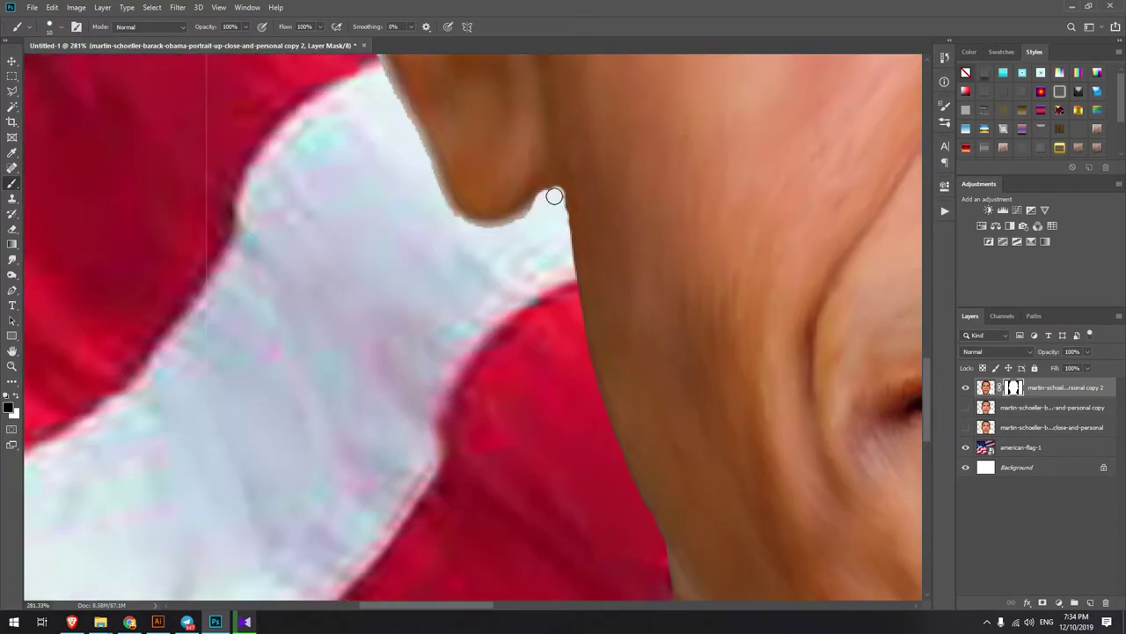
pyautogui.scroll(1, 427, 171)
pyautogui.scroll(2, 465, 208)
pyautogui.scroll(2, 493, 329)
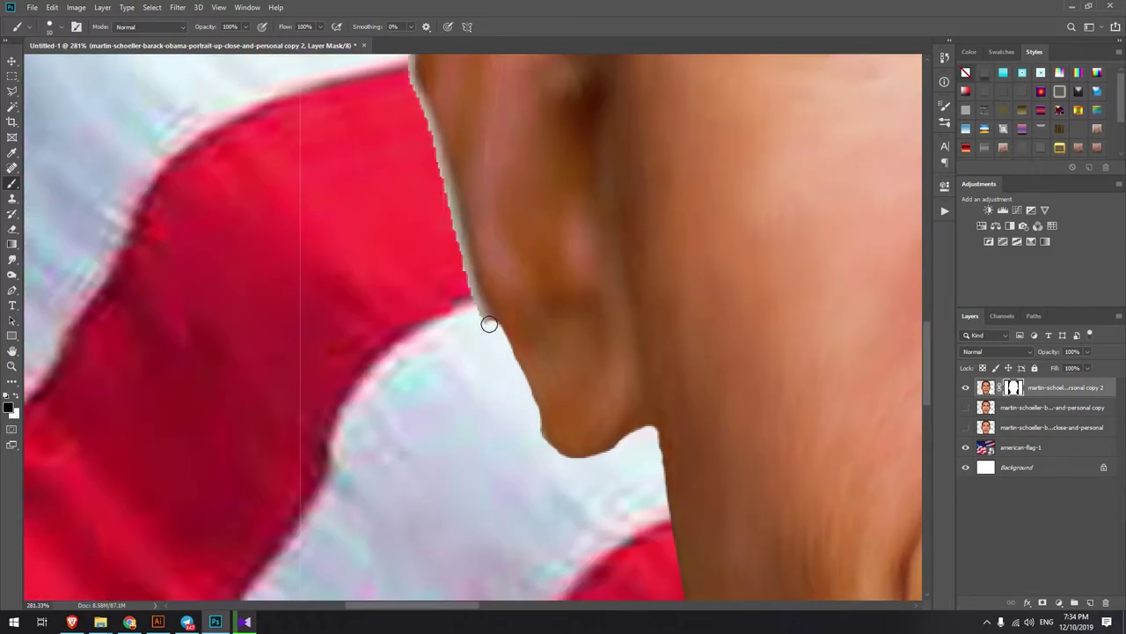
pyautogui.scroll(3, 510, 330)
pyautogui.keyDown('shift'); pyautogui.click(510, 327); pyautogui.keyUp('shift')
pyautogui.scroll(-3, 361, 291)
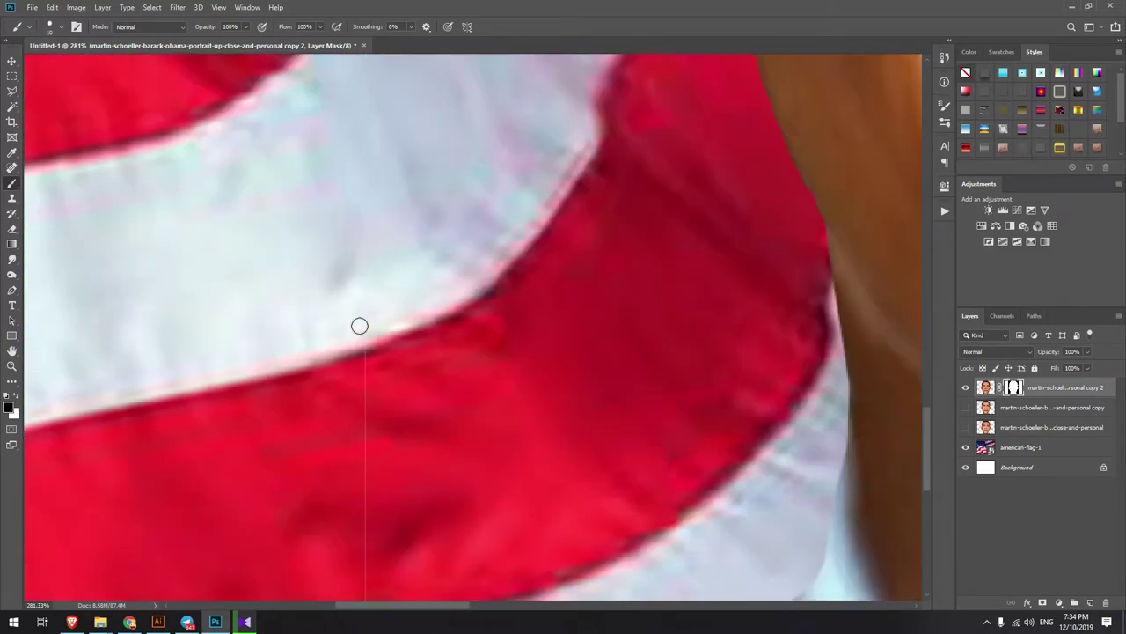
pyautogui.scroll(-3, 358, 387)
pyautogui.scroll(6, 448, 334)
pyautogui.scroll(2, 506, 317)
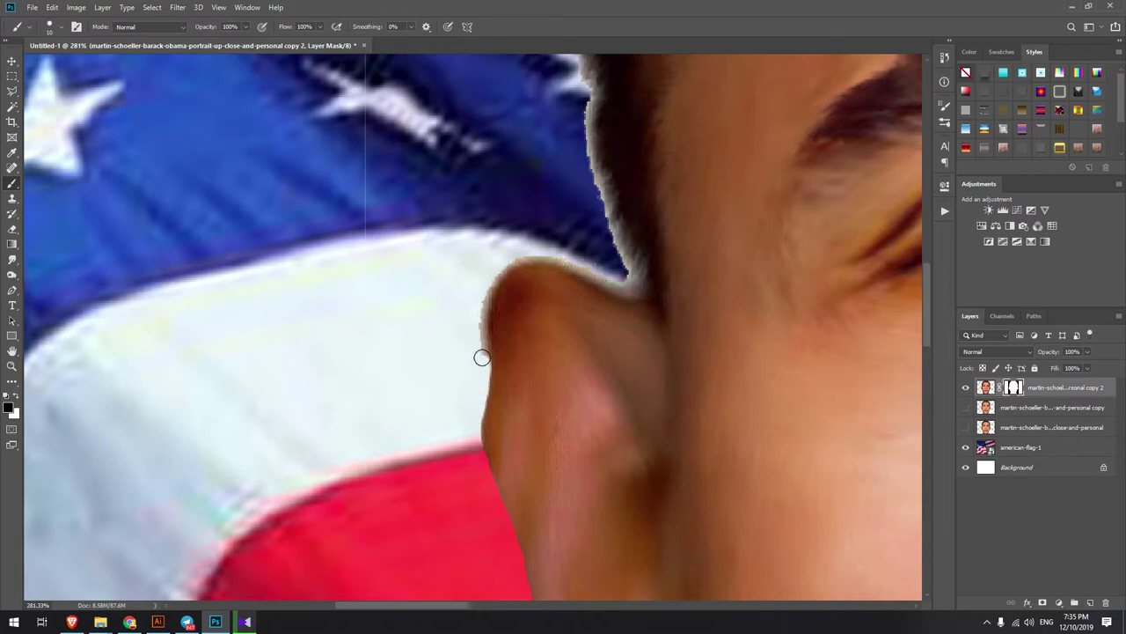
pyautogui.scroll(2, 536, 360)
# Select the leftover face-edge fringe and paint the white left and bottom mask strips black.
pyautogui.press('w')
pyautogui.click(508, 326)
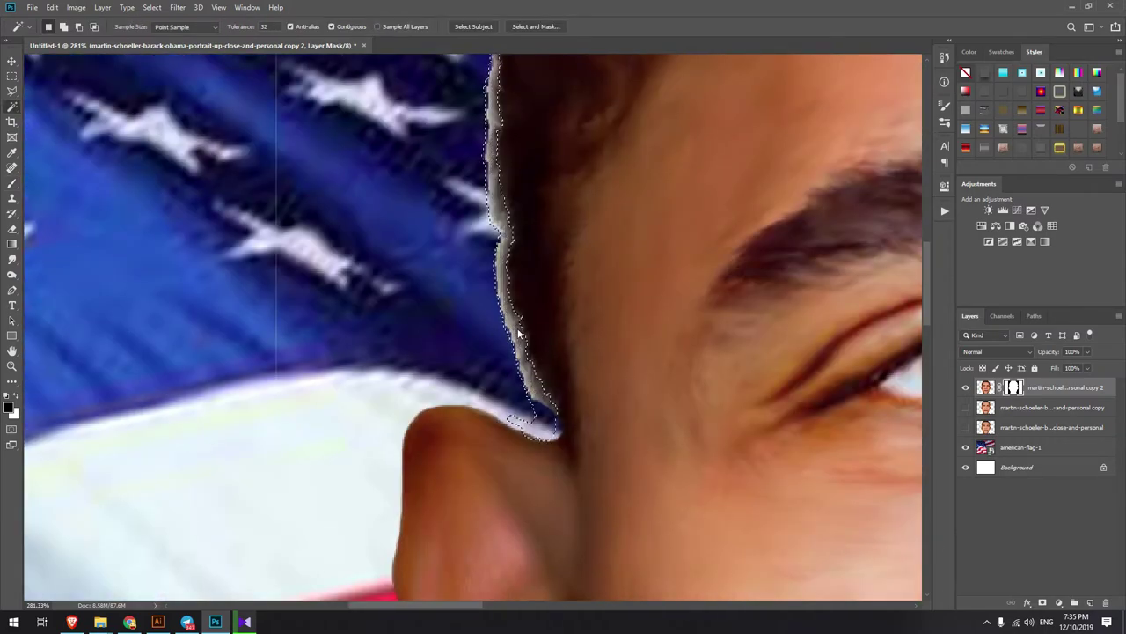
pyautogui.press('b')
pyautogui.scroll(5, 457, 281)
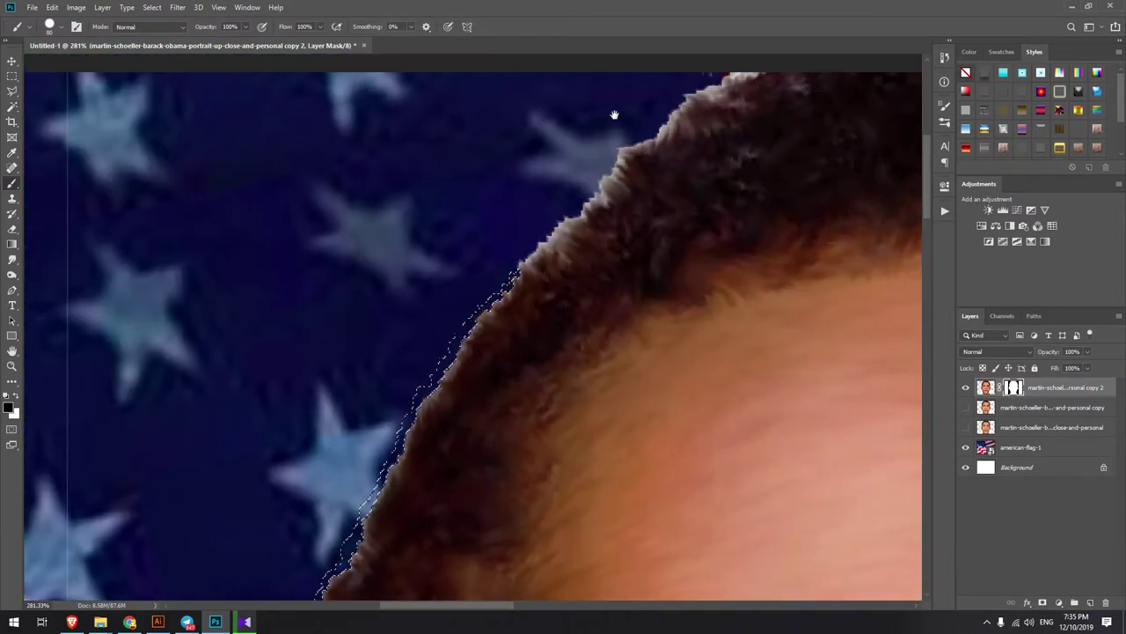
pyautogui.scroll(-5, 380, 360)
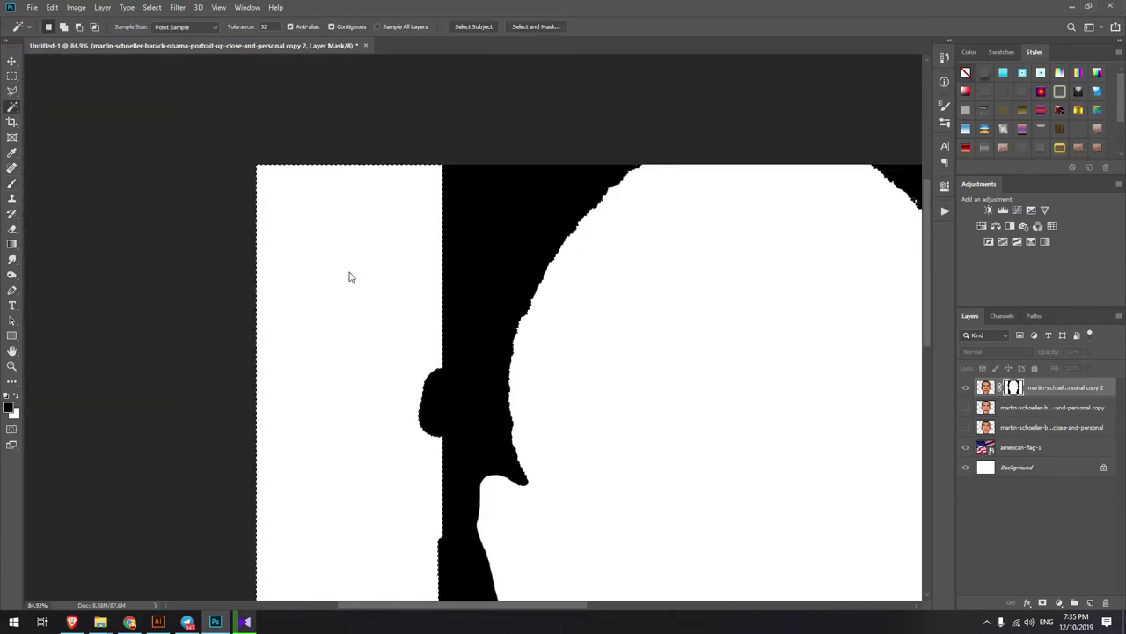
pyautogui.scroll(-2, 414, 373)
pyautogui.moveTo(261, 109)
pyautogui.mouseDown()
pyautogui.moveTo(269, 541)
pyautogui.moveTo(191, 123)
pyautogui.moveTo(187, 546)
pyautogui.mouseUp()
pyautogui.moveTo(668, 553)
pyautogui.mouseDown()
pyautogui.moveTo(744, 95)
pyautogui.moveTo(762, 184)
pyautogui.moveTo(762, 537)
pyautogui.mouseUp()
pyautogui.click(985, 388)
# Touch up the mask with another brush stroke near the top of the head.
pyautogui.press('w')
pyautogui.scroll(3, 457, 143)
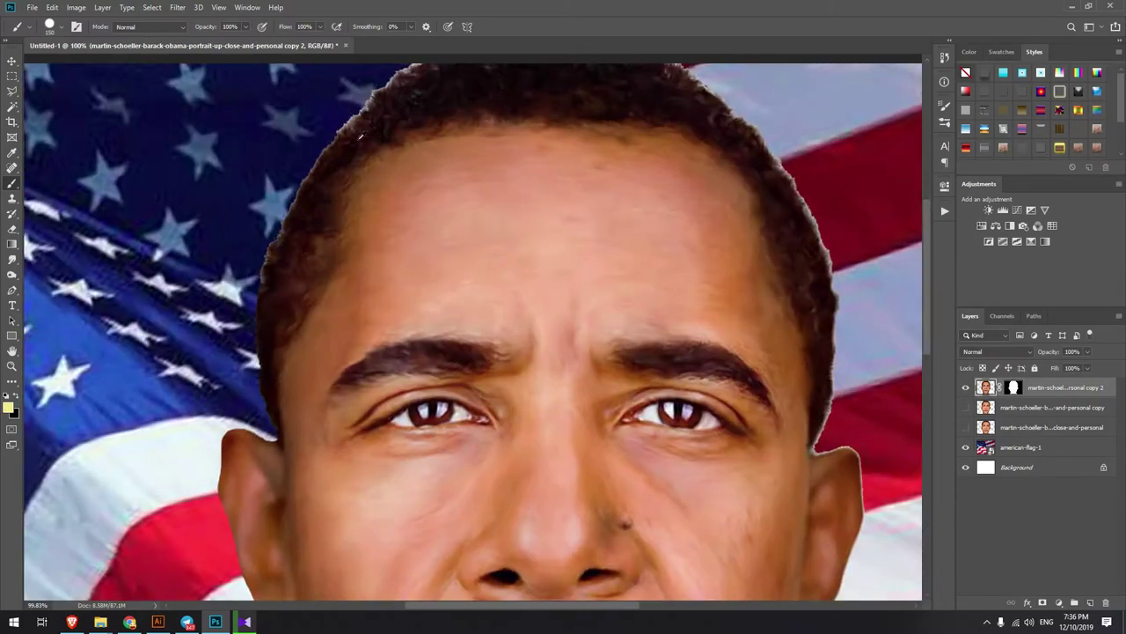
pyautogui.scroll(5, 476, 167)
pyautogui.press('b')
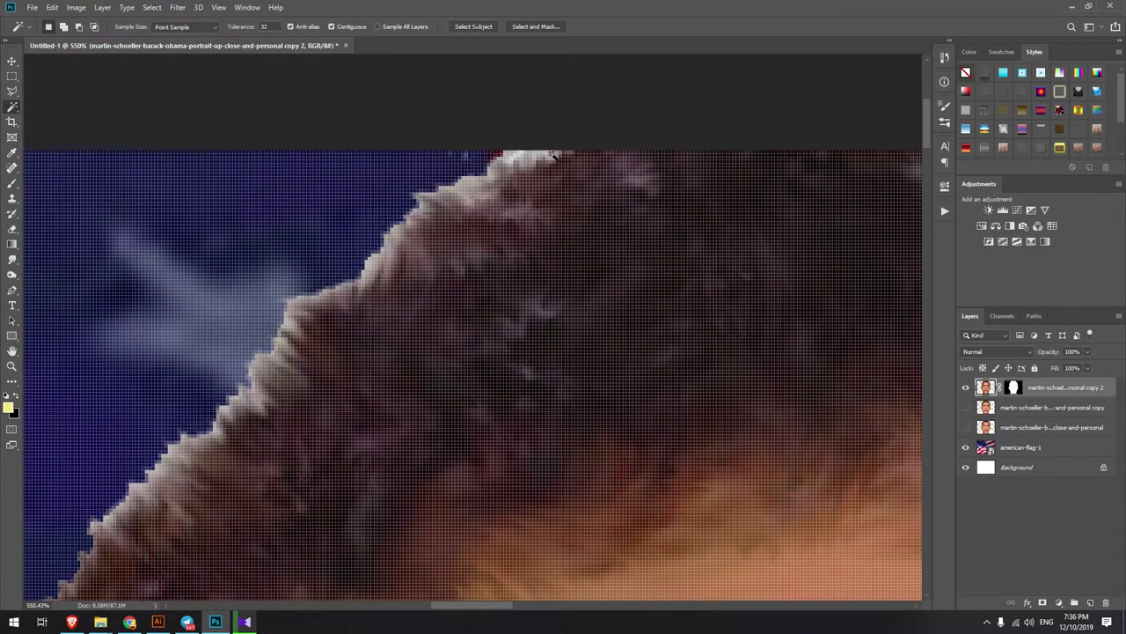
pyautogui.moveTo(503, 132); pyautogui.dragTo(475, 299)
pyautogui.scroll(5, 382, 252)
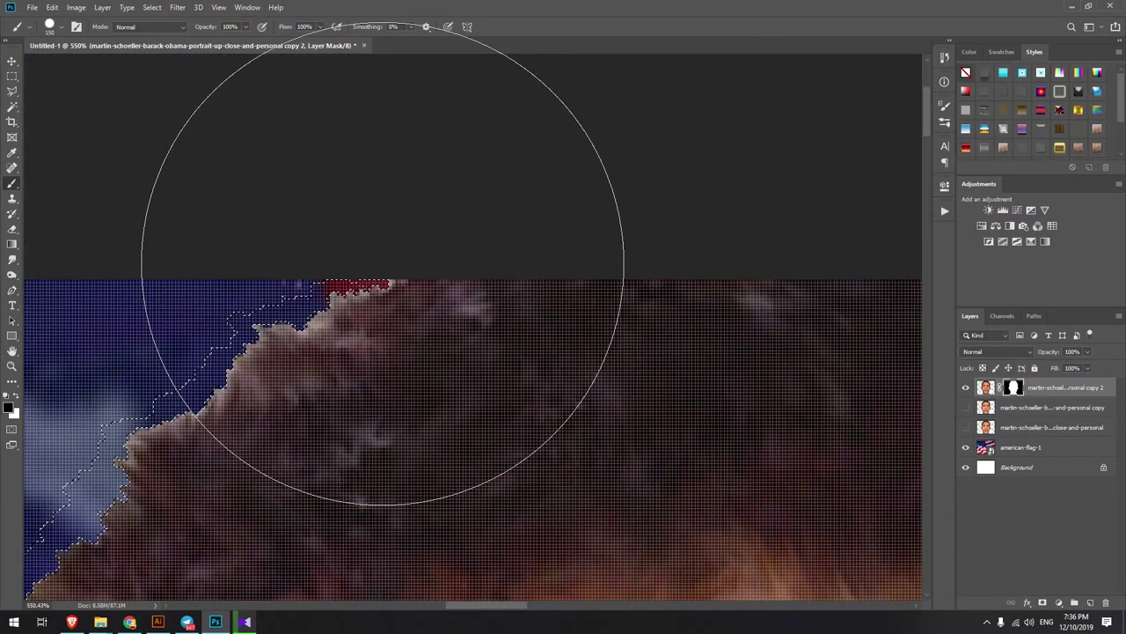
pyautogui.scroll(-8, 352, 359)
# Zoom in on the neck and paint away its white halo and jagged edge.
pyautogui.press('w')
pyautogui.hscroll(5, 272, 113)
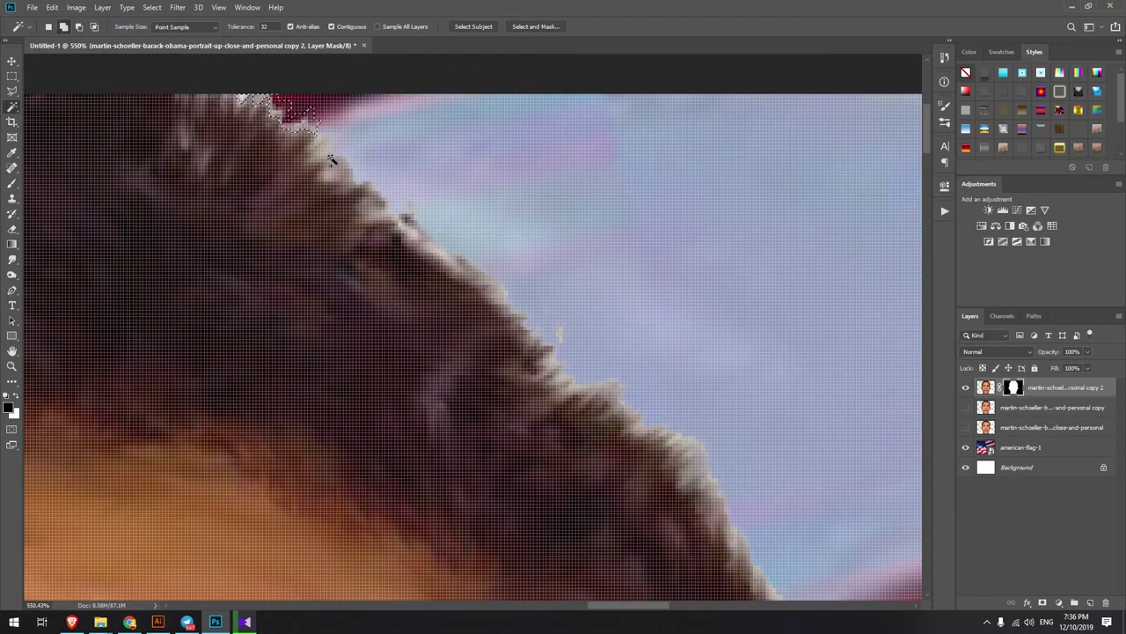
pyautogui.scroll(-3, 649, 389)
pyautogui.scroll(-3, 515, 189)
pyautogui.scroll(-3, 564, 307)
pyautogui.scroll(-3, 618, 400)
pyautogui.scroll(-3, 716, 402)
pyautogui.scroll(-2, 651, 396)
pyautogui.scroll(-2, 612, 451)
pyautogui.press('b')
pyautogui.scroll(5, 612, 451)
pyautogui.scroll(-3, 616, 475)
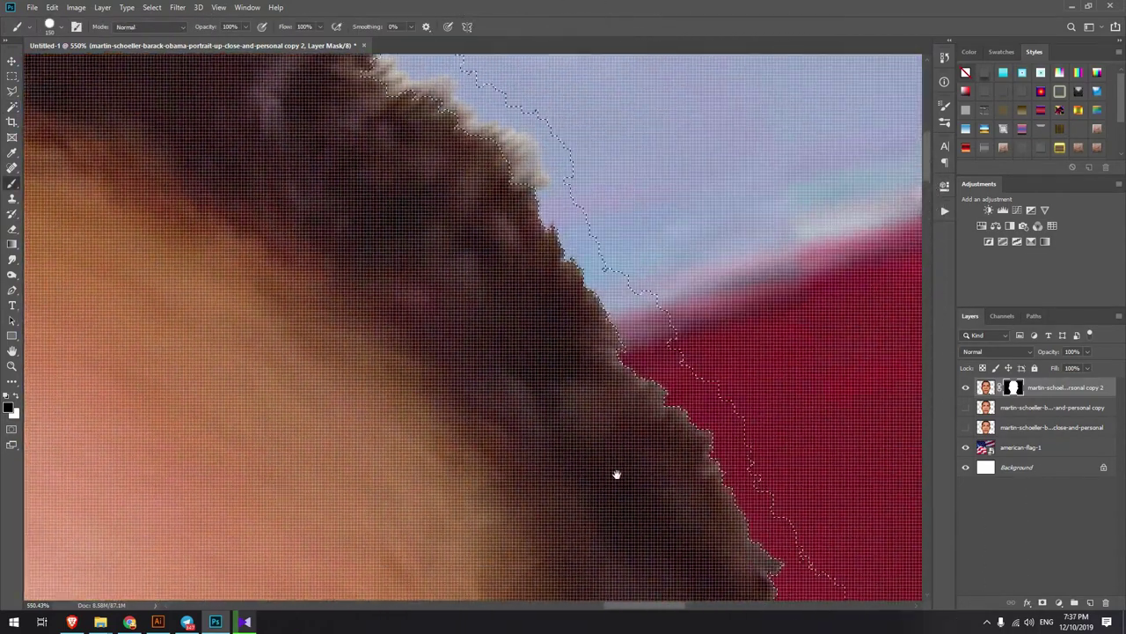
pyautogui.scroll(5, 620, 431)
pyautogui.scroll(-5, 731, 423)
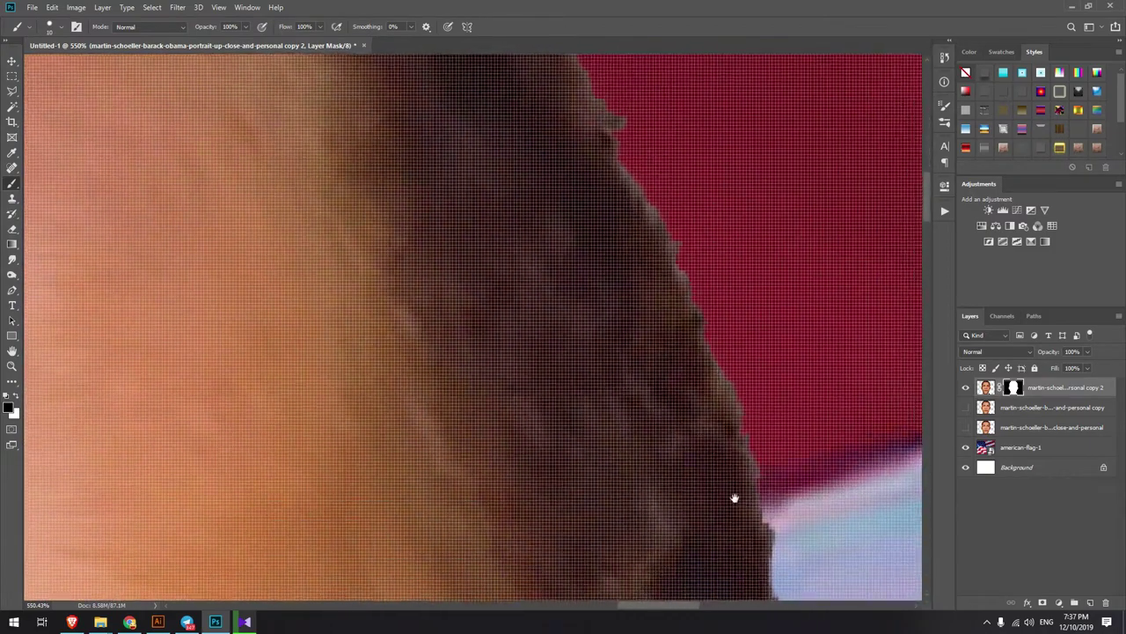
pyautogui.scroll(-5, 735, 499)
pyautogui.scroll(-4, 639, 309)
pyautogui.scroll(-2, 478, 272)
pyautogui.scroll(-3, 442, 455)
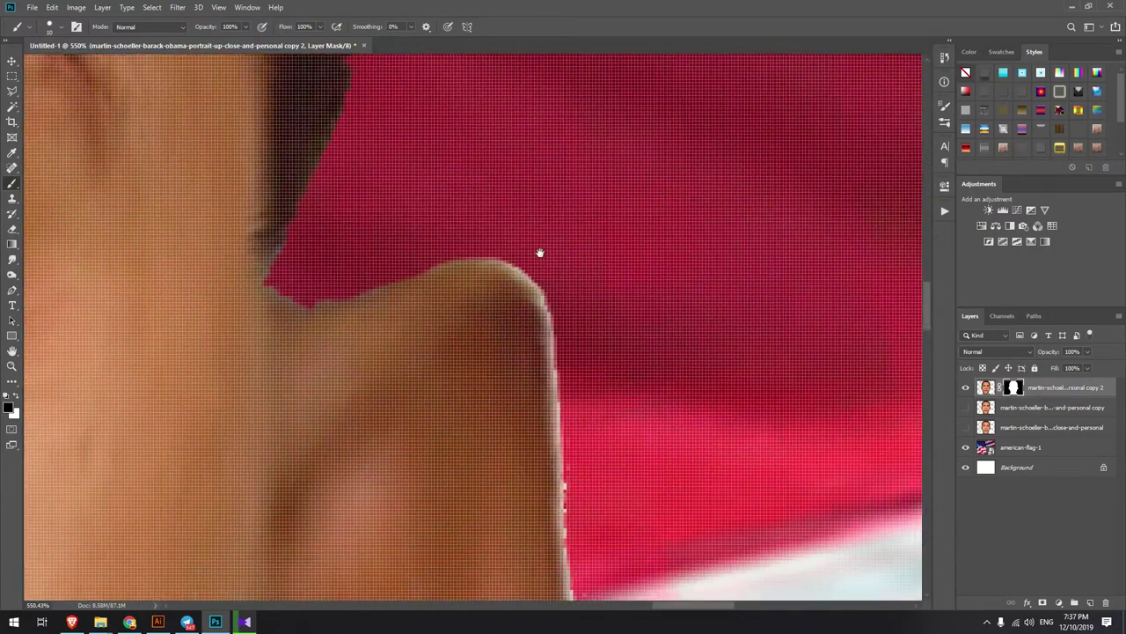
pyautogui.scroll(-2, 555, 238)
pyautogui.scroll(-4, 563, 396)
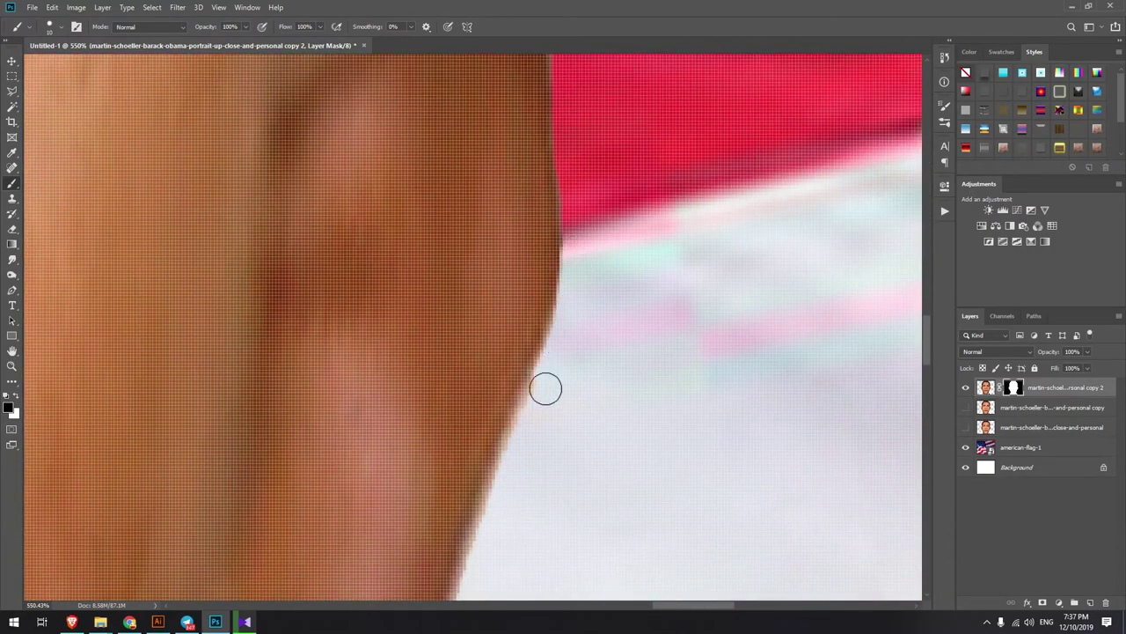
pyautogui.scroll(-2, 557, 317)
pyautogui.scroll(-3, 519, 396)
pyautogui.scroll(3, 475, 519)
pyautogui.scroll(1, 493, 405)
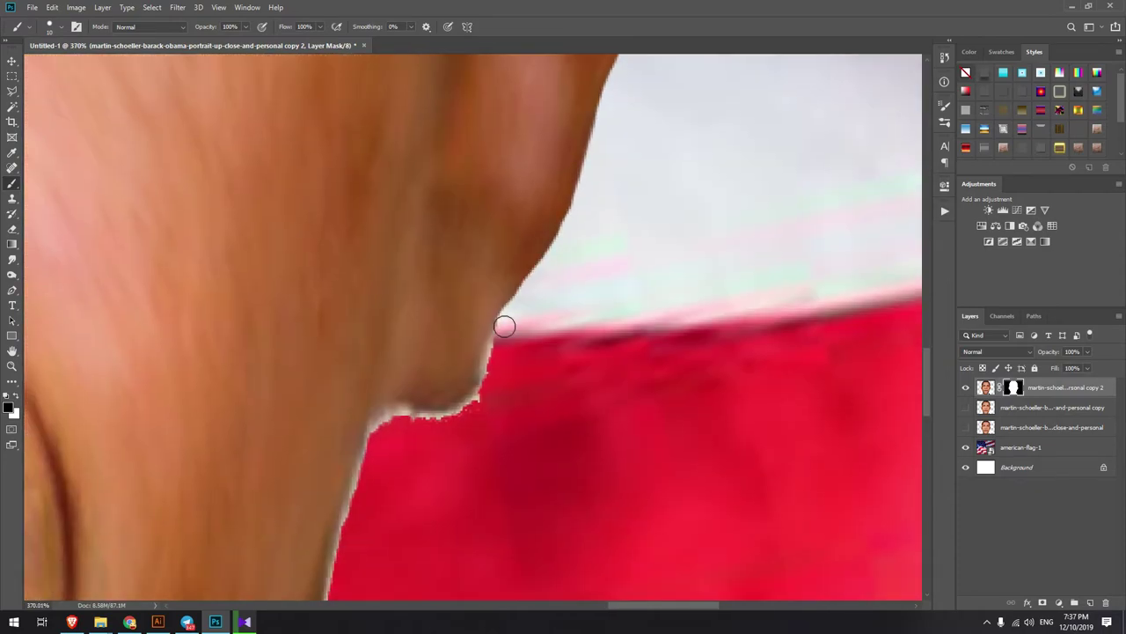
pyautogui.moveTo(510, 319); pyautogui.dragTo(422, 420)
pyautogui.scroll(-3, 378, 421)
pyautogui.moveTo(352, 423); pyautogui.dragTo(340, 430)
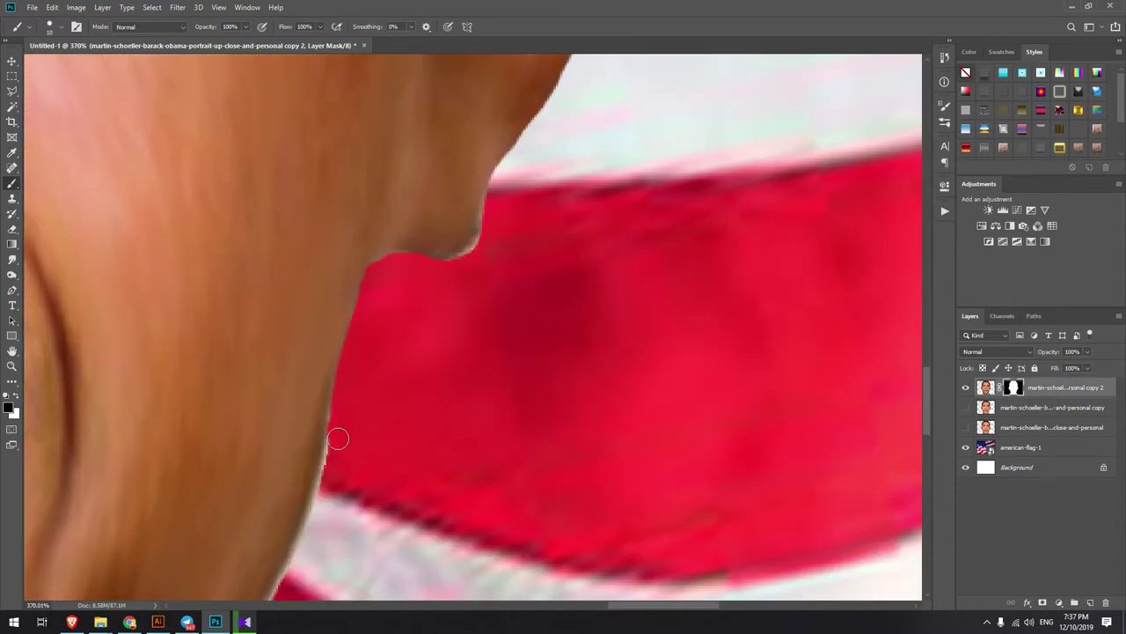
# Make a final mask stroke toward the lower right and fit the whole image in view.
pyautogui.scroll(-1, 340, 431)
pyautogui.hscroll(-2, 370, 434)
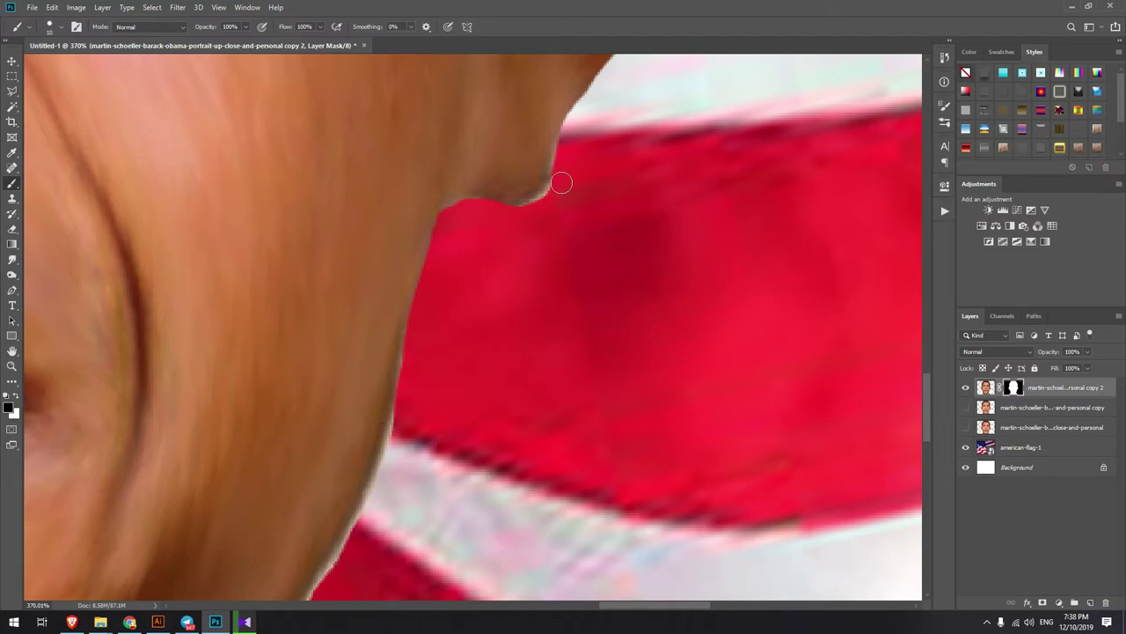
pyautogui.scroll(-3, 414, 178)
pyautogui.scroll(-3, 349, 367)
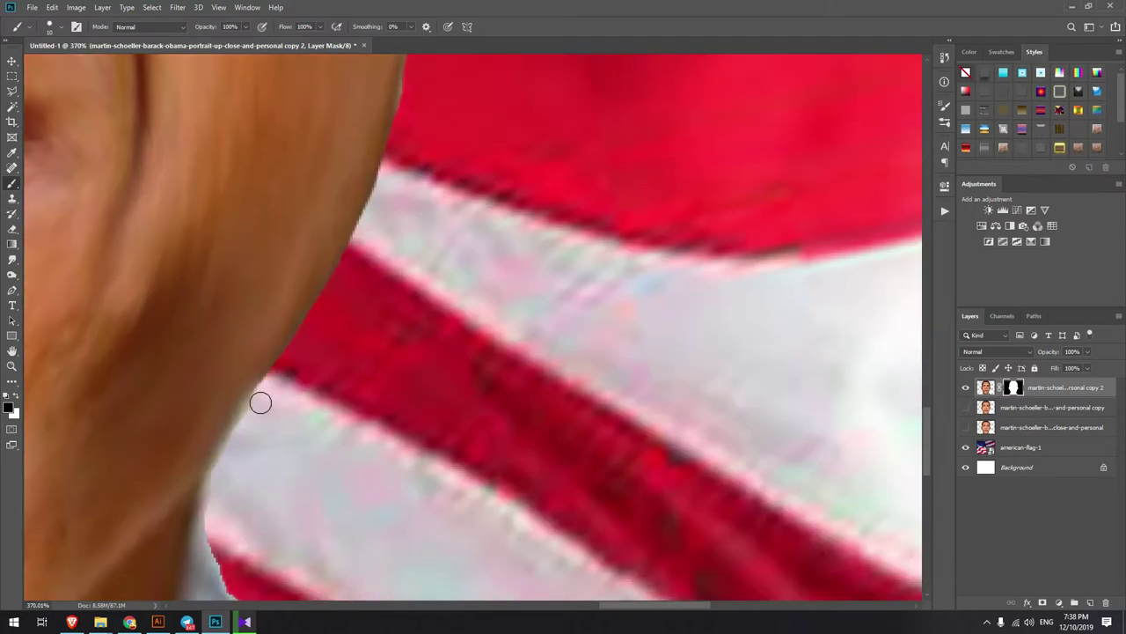
pyautogui.scroll(-3, 259, 402)
pyautogui.scroll(-5, 209, 423)
pyautogui.scroll(-2, 308, 357)
pyautogui.scroll(-3, 449, 460)
pyautogui.moveTo(510, 396); pyautogui.dragTo(734, 507)
pyautogui.scroll(5, 528, 422)
pyautogui.hotkey('ctrl', '0')
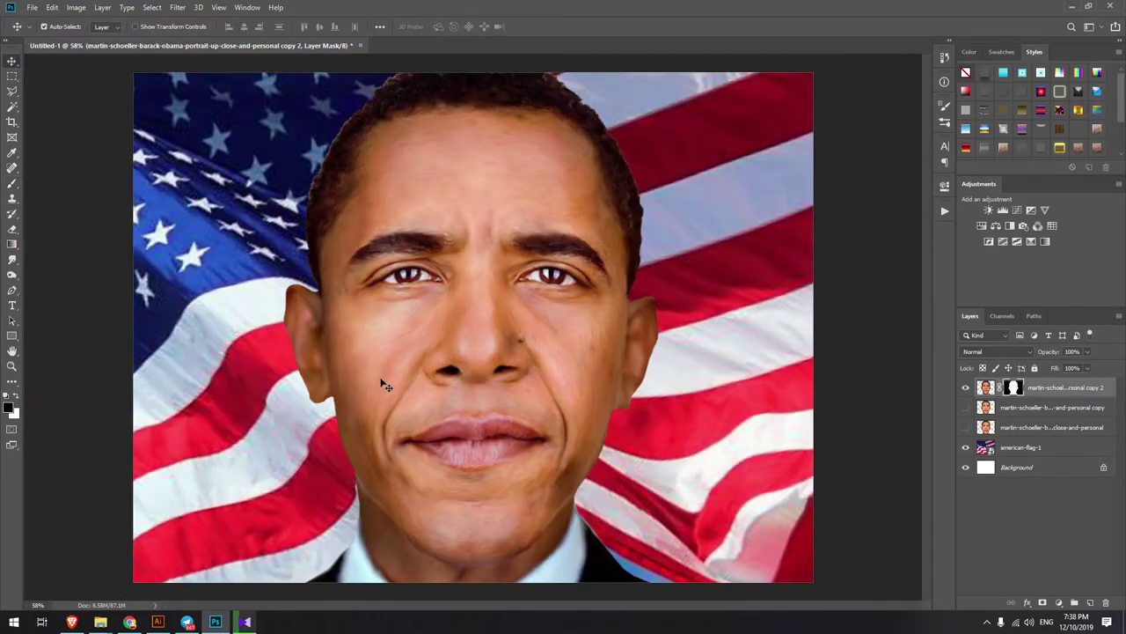
pyautogui.click(1049, 450)
# Apply the Filter Gallery's Cutout filter with 7 levels to the flag layer.
pyautogui.click(178, 7)
pyautogui.press('Escape')
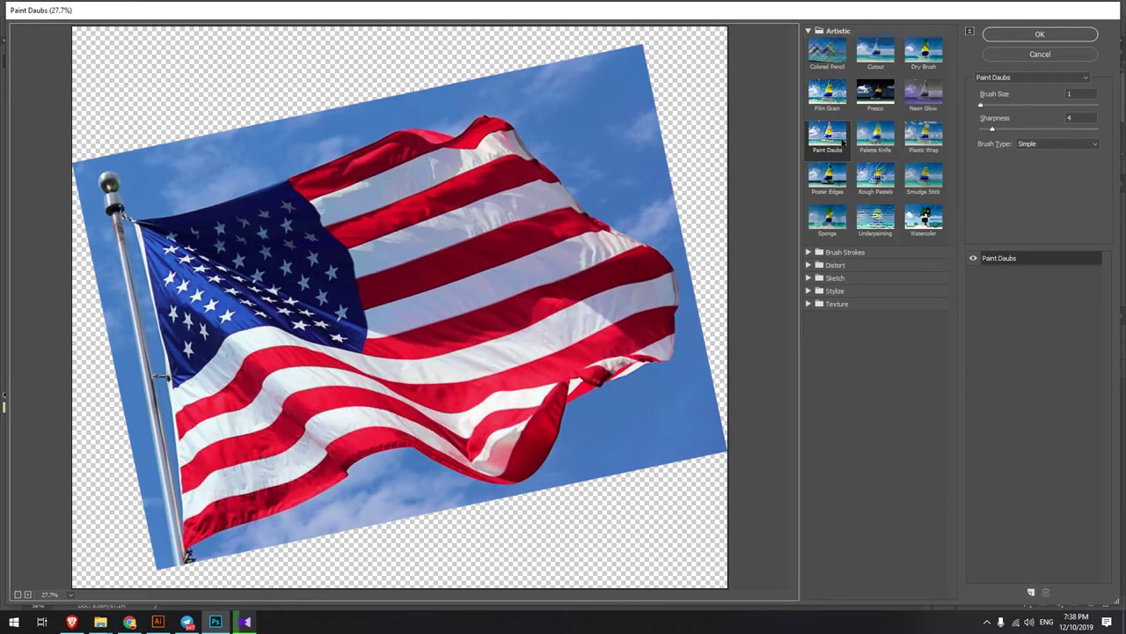
pyautogui.click(875, 133)
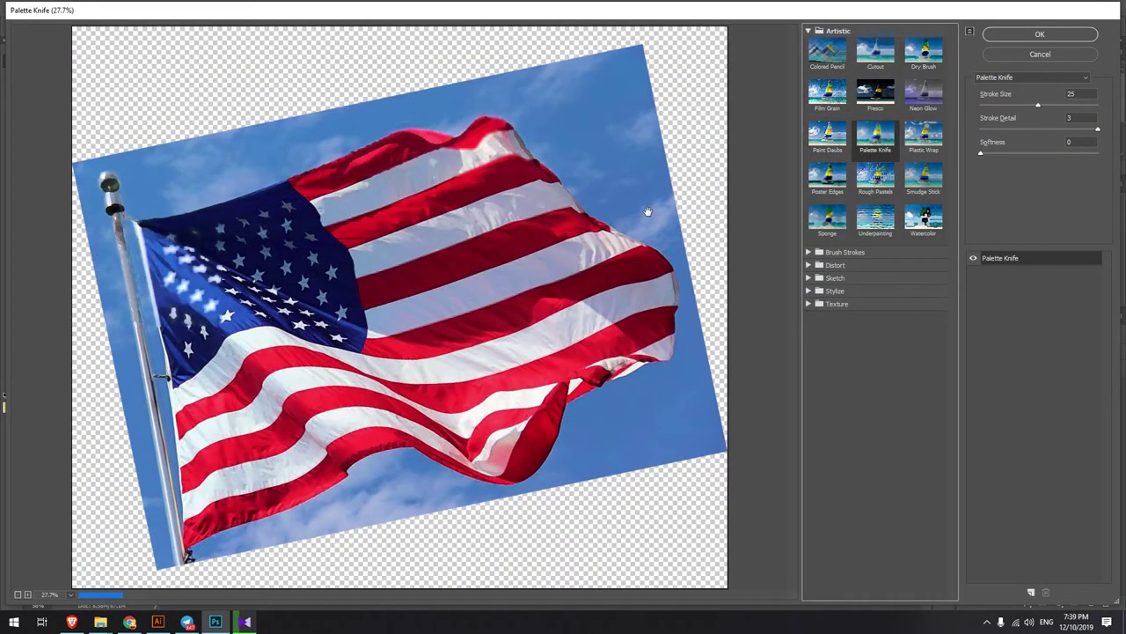
pyautogui.click(827, 178)
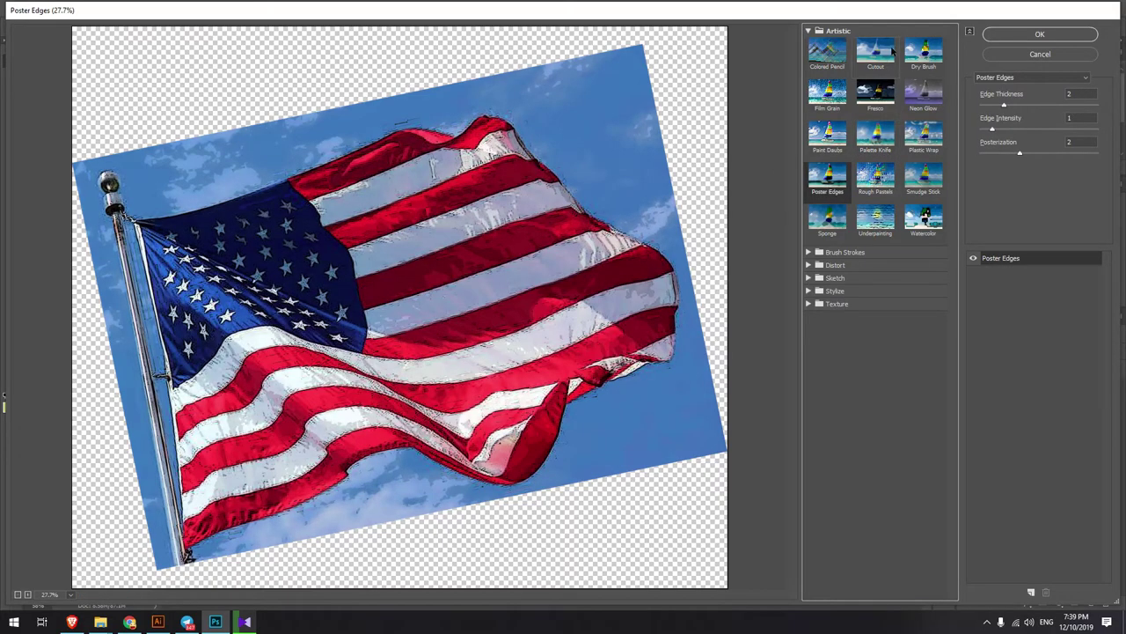
pyautogui.click(877, 51)
pyautogui.moveTo(1019, 105)
pyautogui.mouseDown()
pyautogui.moveTo(1074, 105)
pyautogui.moveTo(1051, 129)
pyautogui.moveTo(1079, 154)
pyautogui.mouseUp()
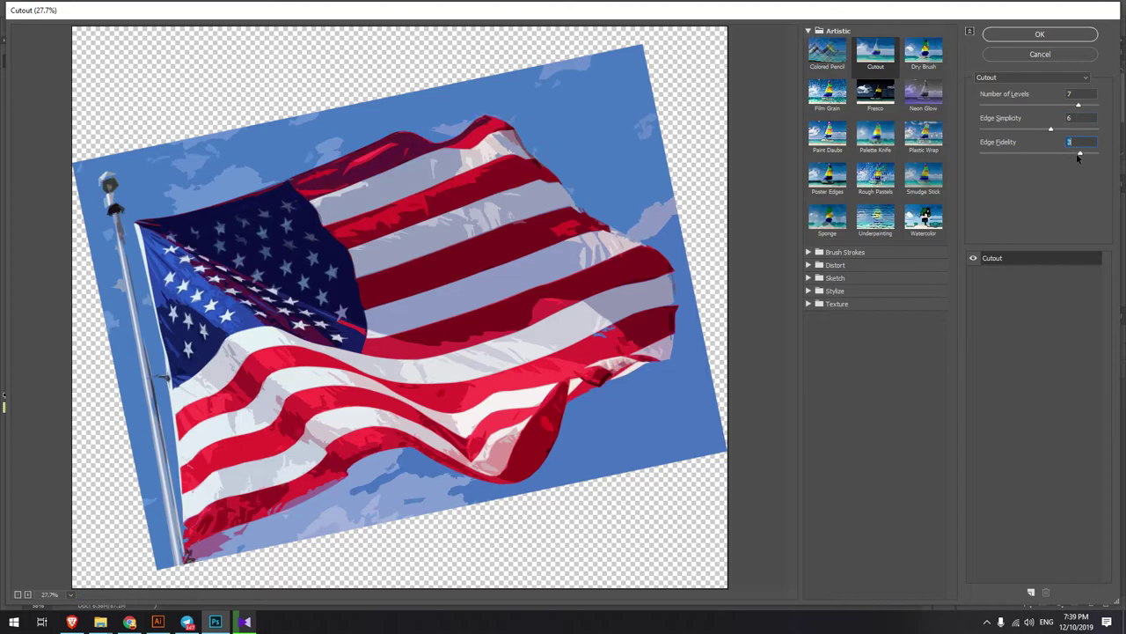
pyautogui.click(1041, 35)
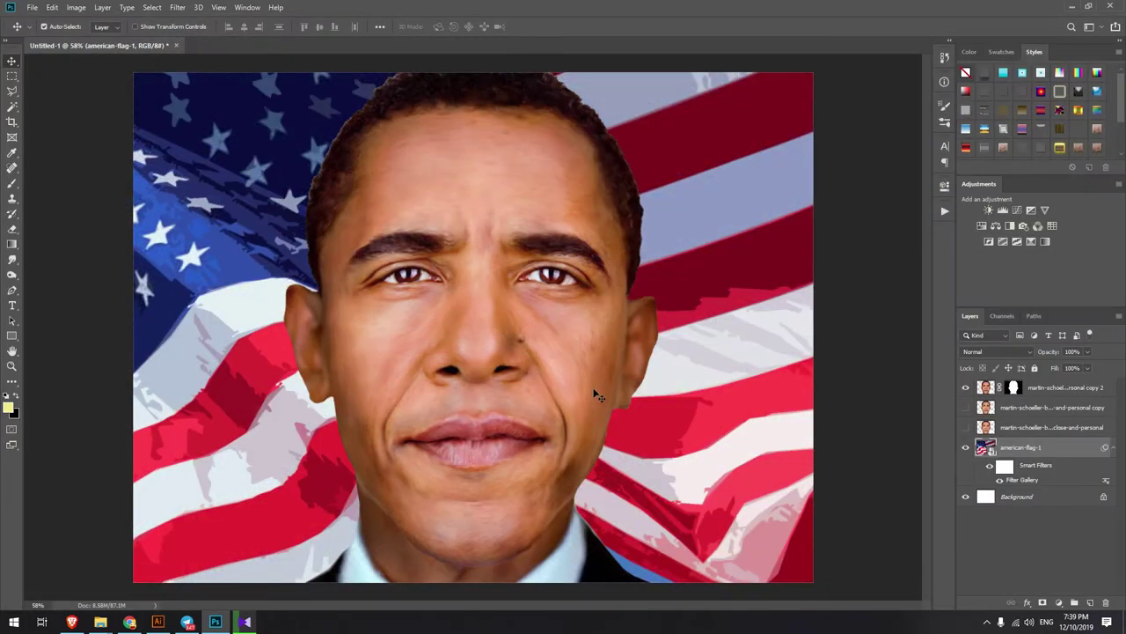
# Add Layer 1 above the portrait and paint a faint red glaze right of the face with a size-400 brush at 20% opacity.
pyautogui.click(1062, 386)
pyautogui.click(1091, 602)
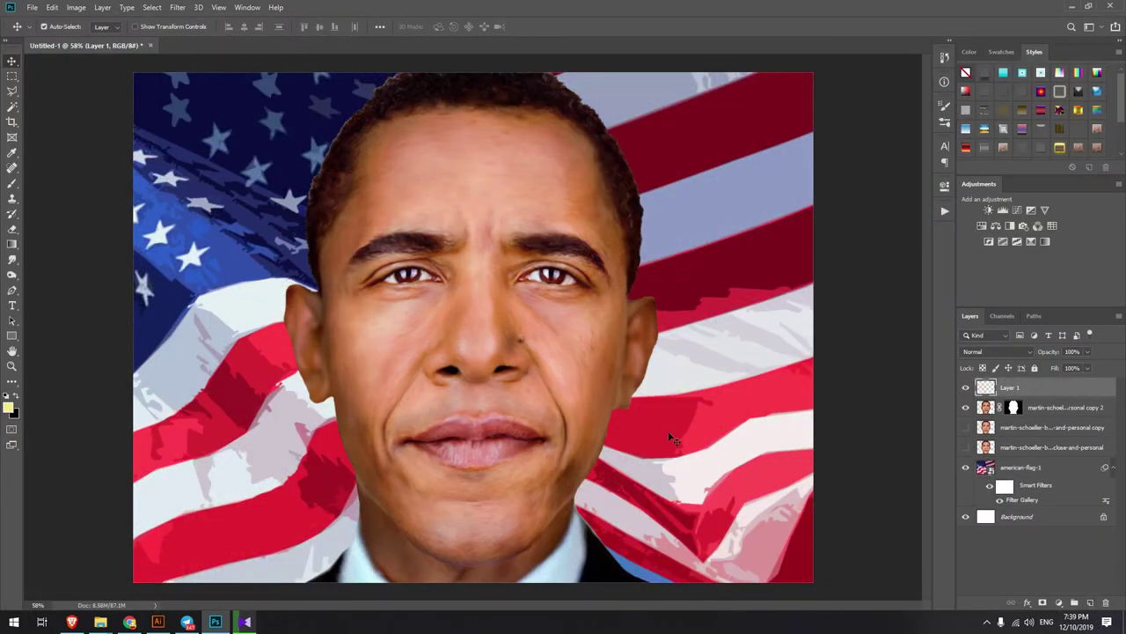
pyautogui.press('b')
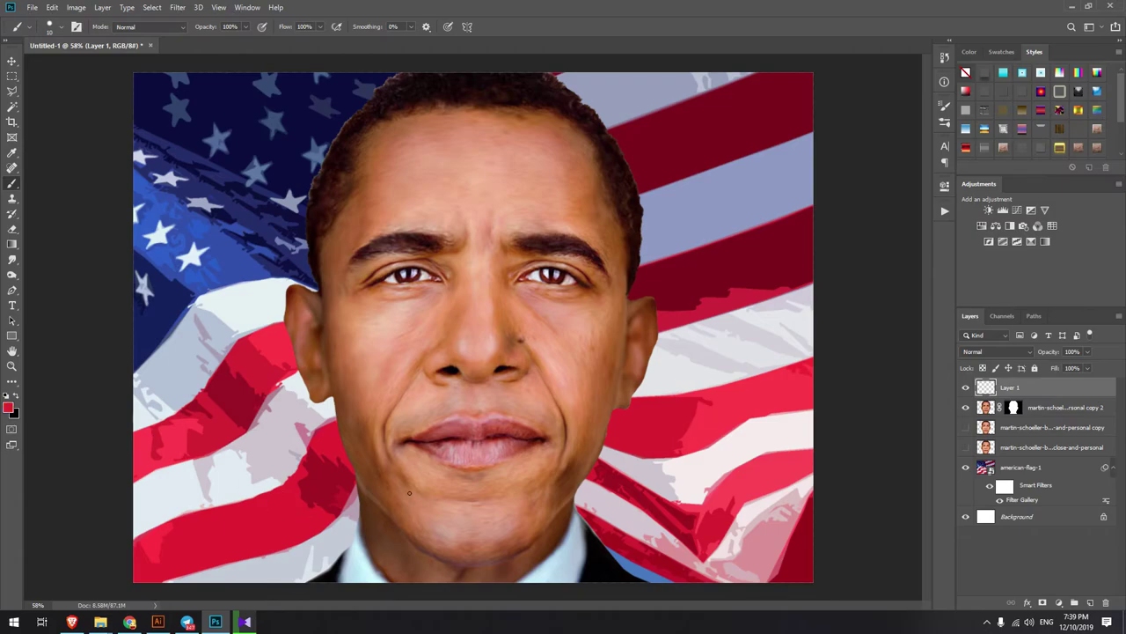
pyautogui.press(']')
pyautogui.press(']')
pyautogui.press(']')
pyautogui.press('2')
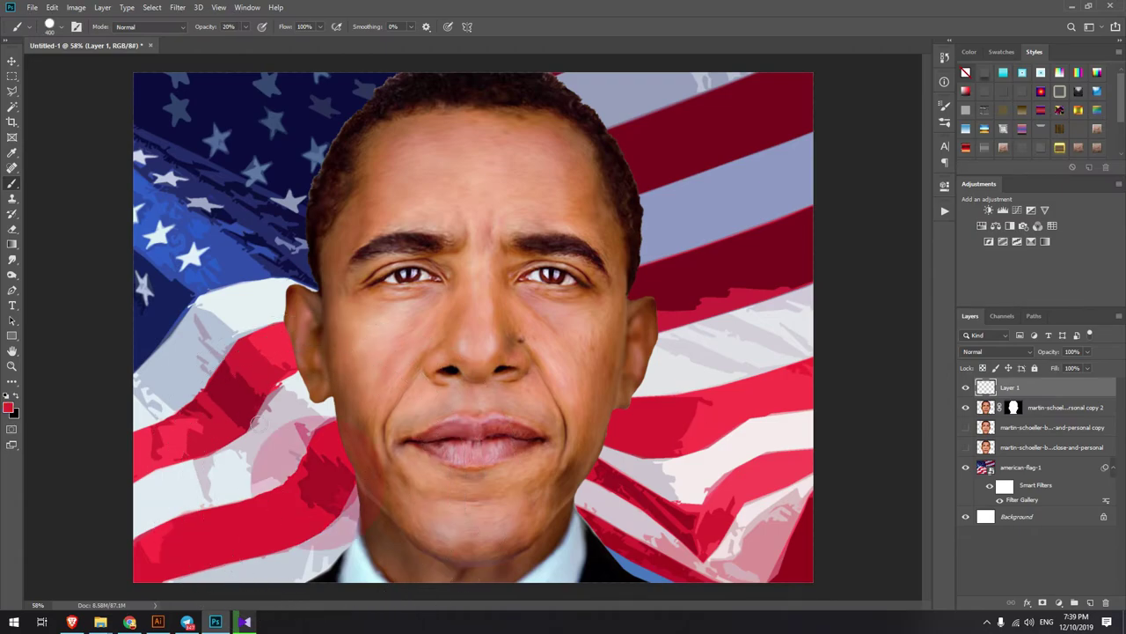
pyautogui.rightClick(300, 485)
pyautogui.press('Return')
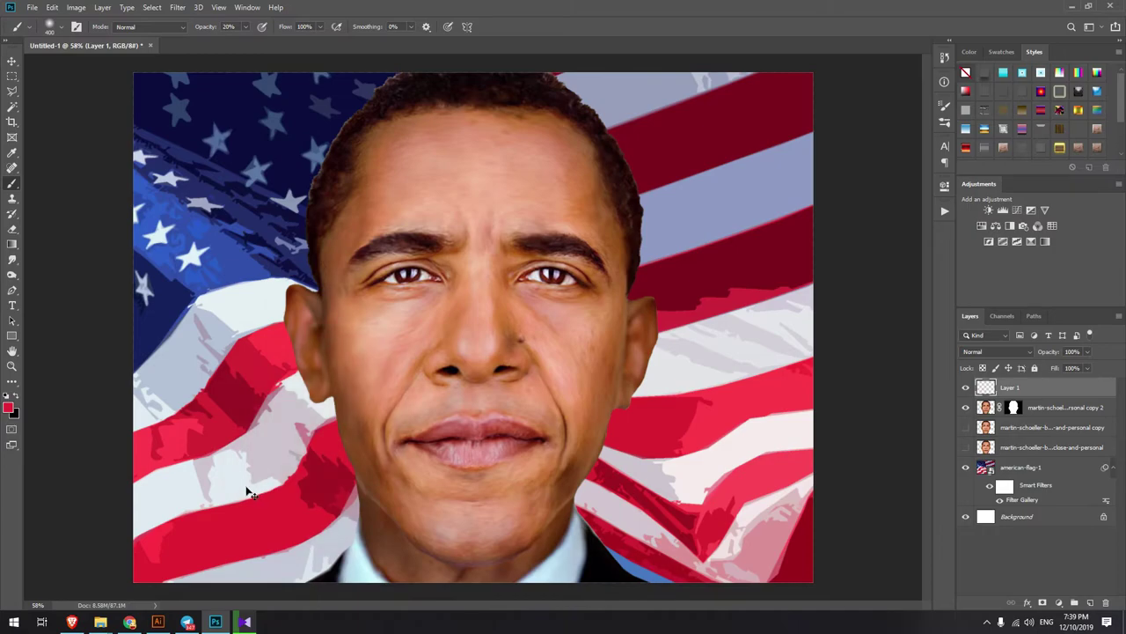
pyautogui.moveTo(691, 348); pyautogui.dragTo(676, 231)
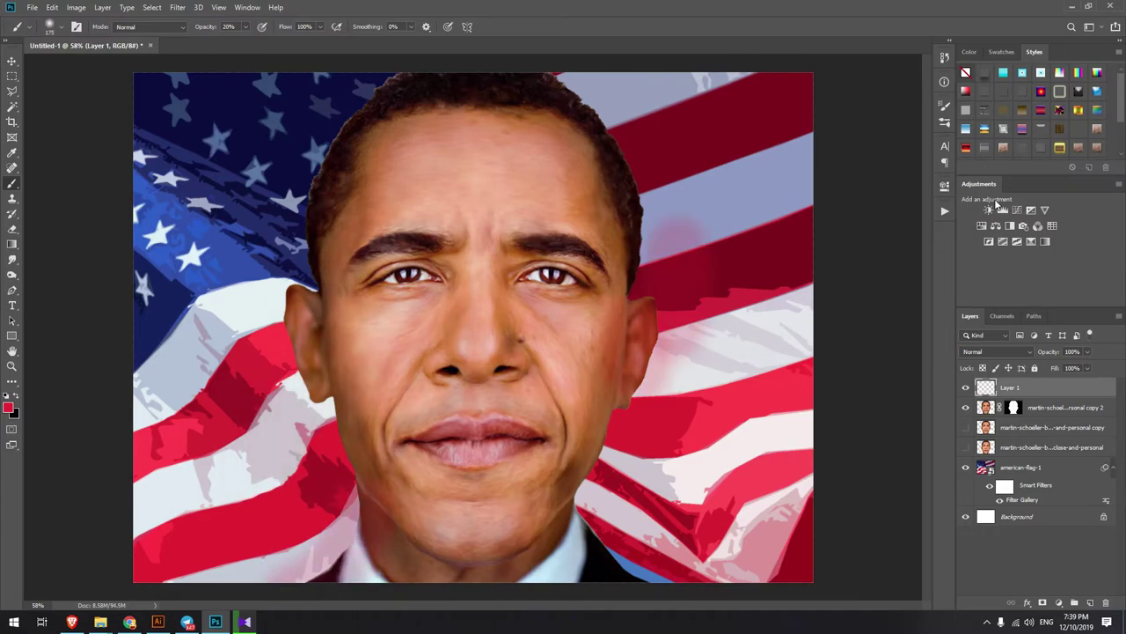
# Set Layer 1's blend mode to Lighten.
pyautogui.click(1005, 352)
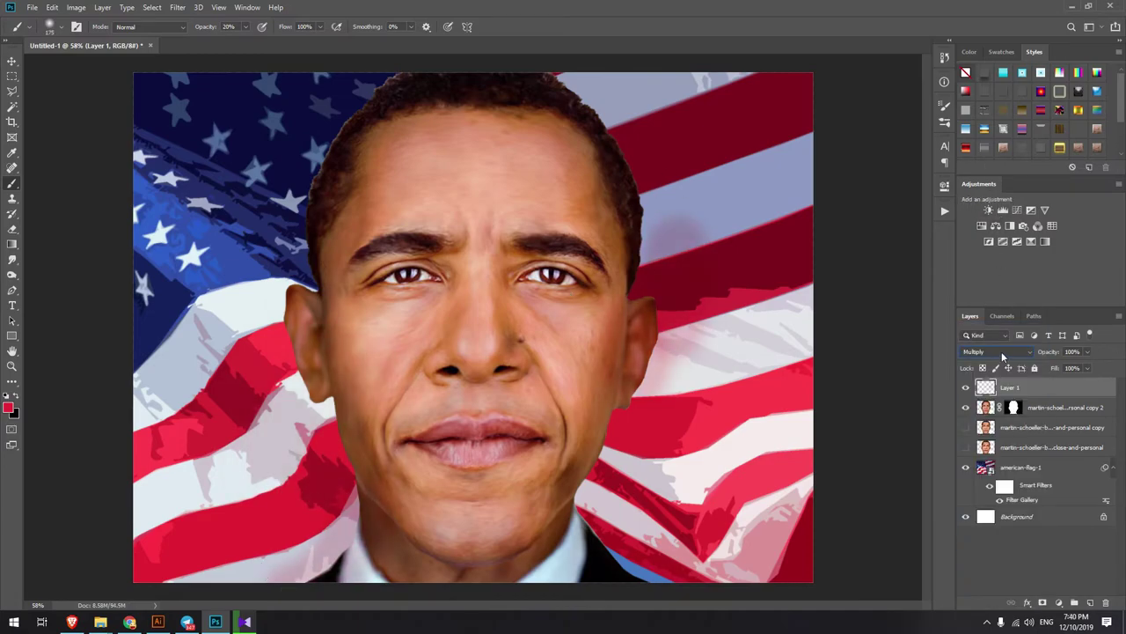
pyautogui.scroll(-2, 1003, 353)
pyautogui.scroll(-2, 1003, 353)
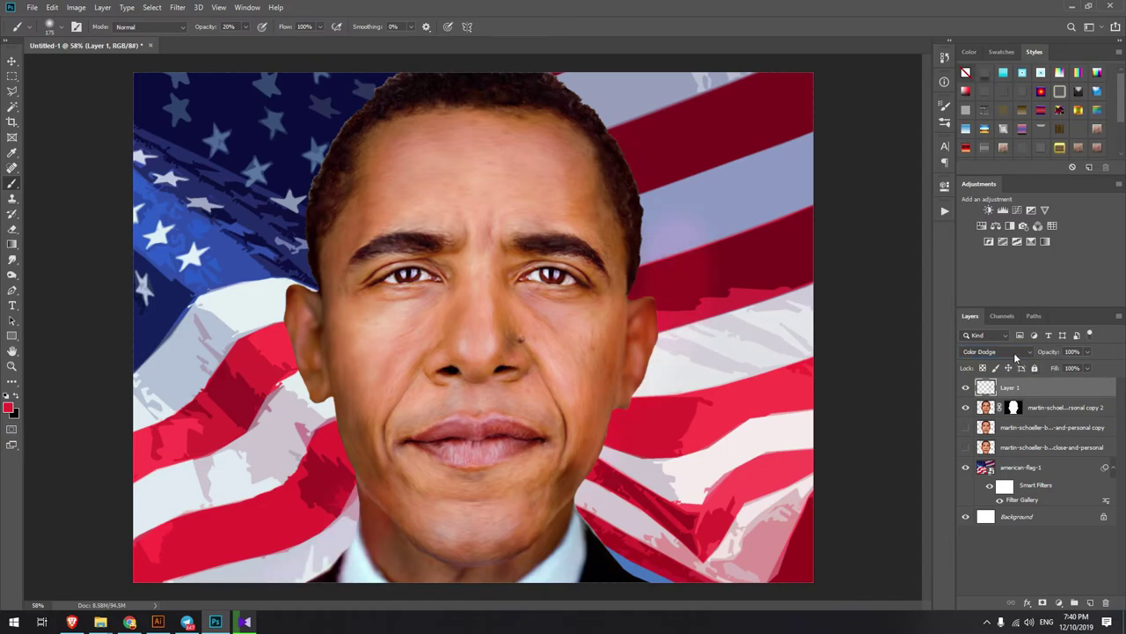
pyautogui.click(1014, 353)
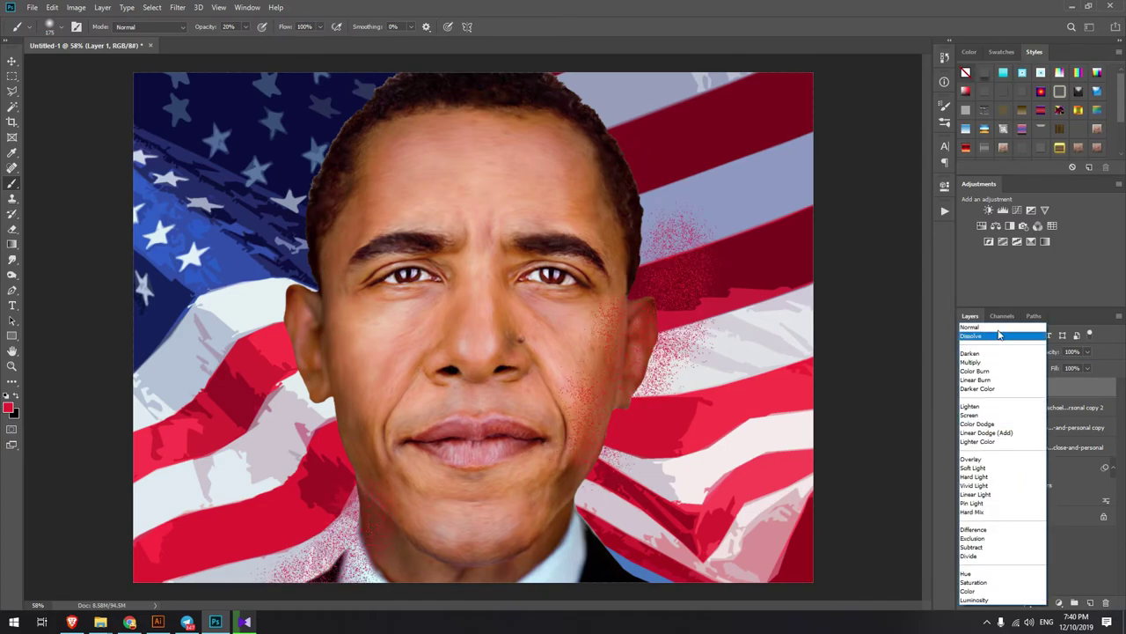
pyautogui.click(972, 405)
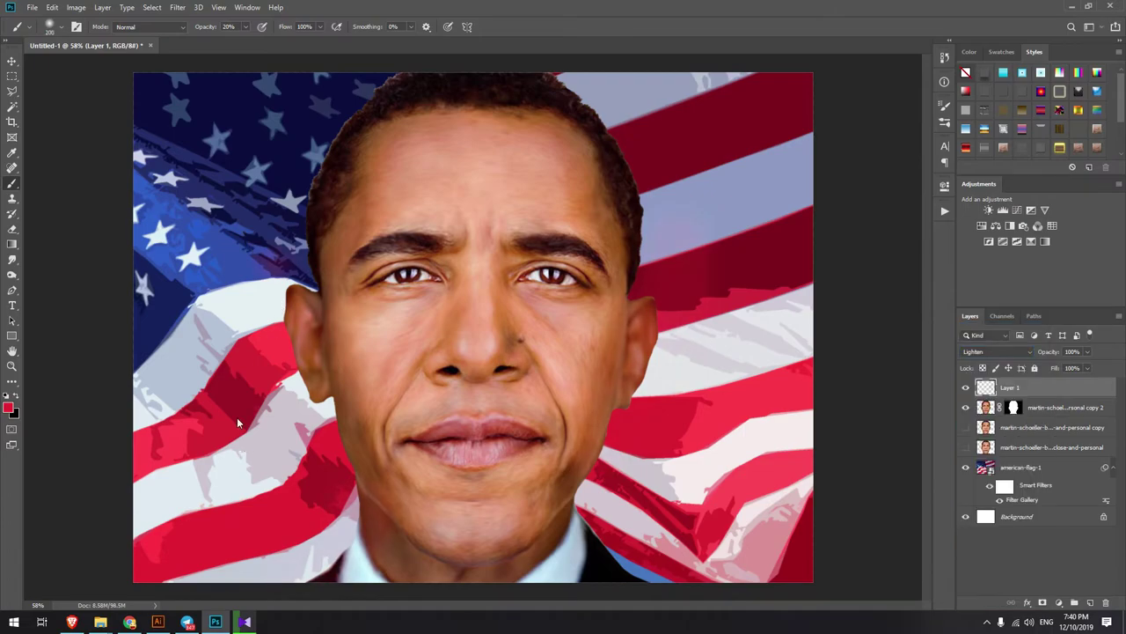
# Glaze reddish-purple over the stars, suit, jaws, left temple, hair and flag's top band.
pyautogui.click(319, 156)
pyautogui.moveTo(726, 567); pyautogui.dragTo(585, 558)
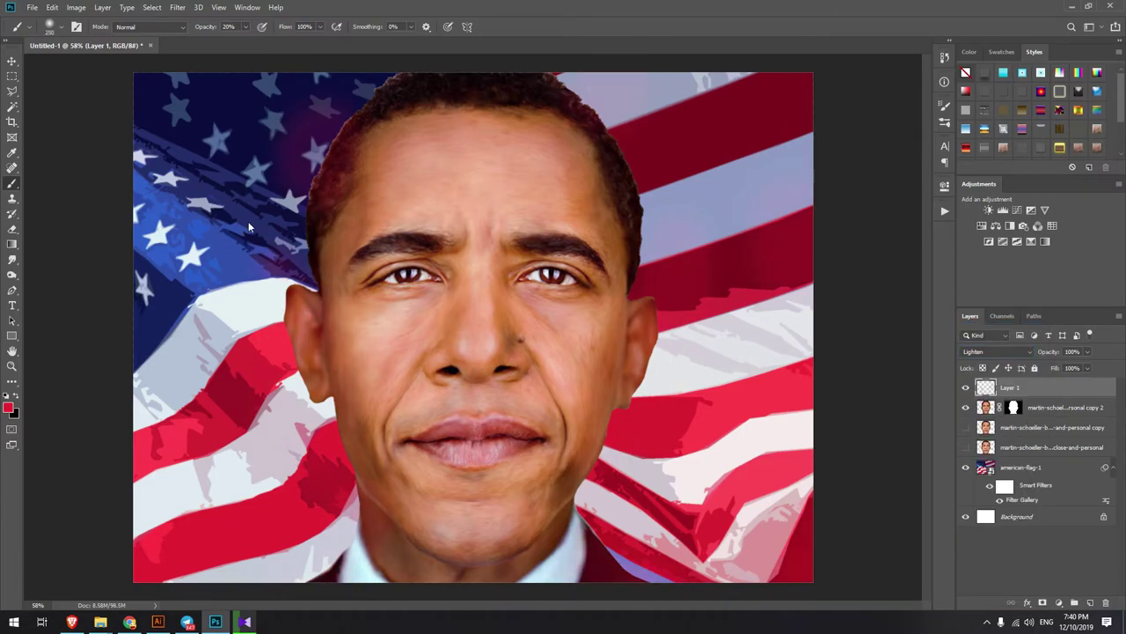
pyautogui.moveTo(660, 413); pyautogui.dragTo(612, 488)
pyautogui.moveTo(335, 435); pyautogui.dragTo(291, 537)
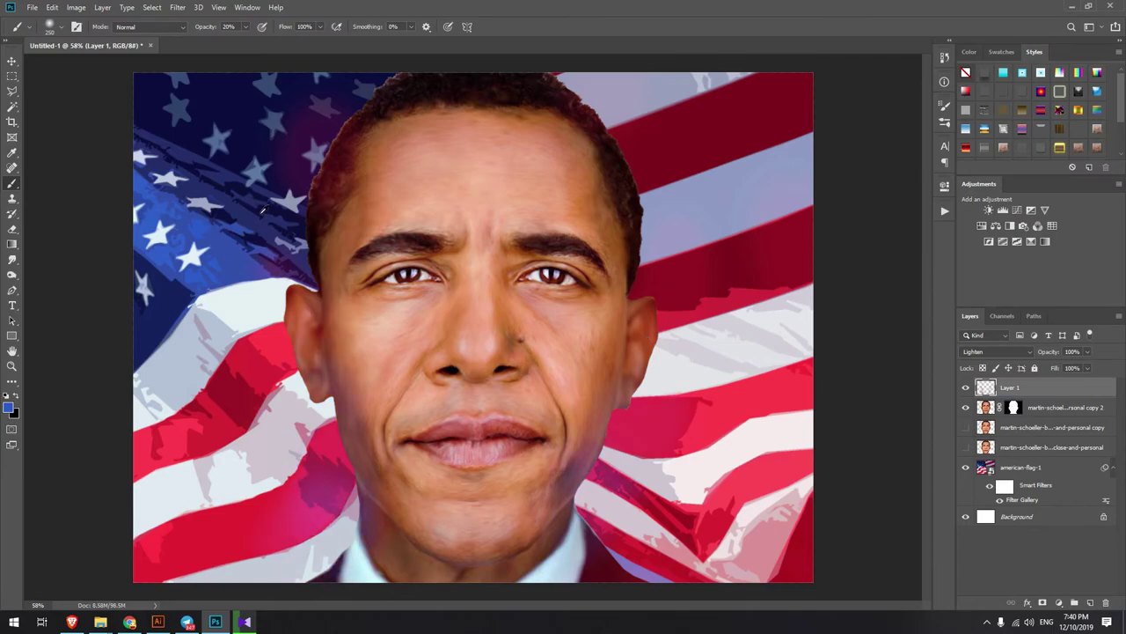
pyautogui.moveTo(322, 145); pyautogui.dragTo(264, 255)
pyautogui.moveTo(352, 96); pyautogui.dragTo(528, 77)
pyautogui.moveTo(152, 123); pyautogui.dragTo(563, 77)
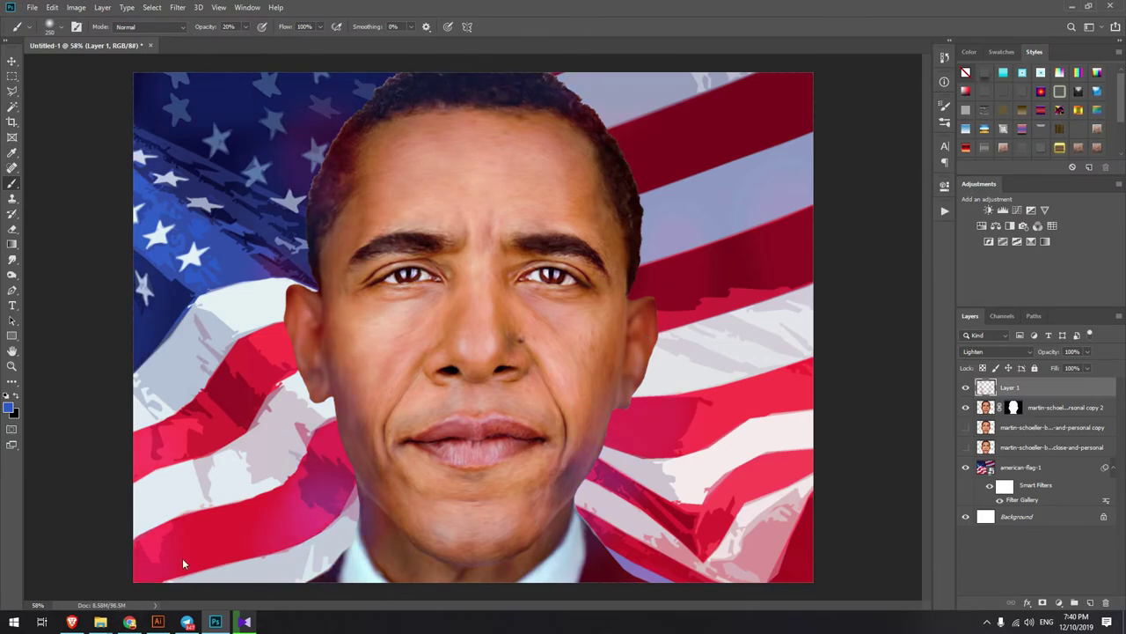
pyautogui.moveTo(632, 211)
pyautogui.mouseDown()
pyautogui.moveTo(636, 295)
pyautogui.moveTo(630, 216)
pyautogui.mouseUp()
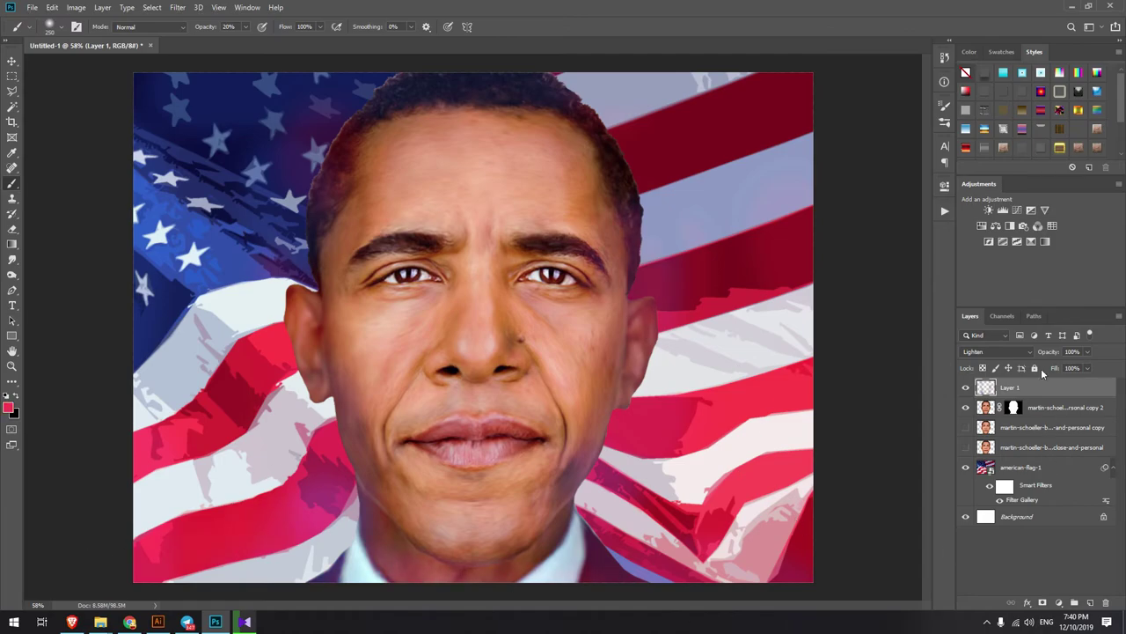
# Compare other blend modes, keep Layer 1 on Lighten, and add an empty Layer 2.
pyautogui.scroll(5, 1034, 352)
pyautogui.click(966, 387)
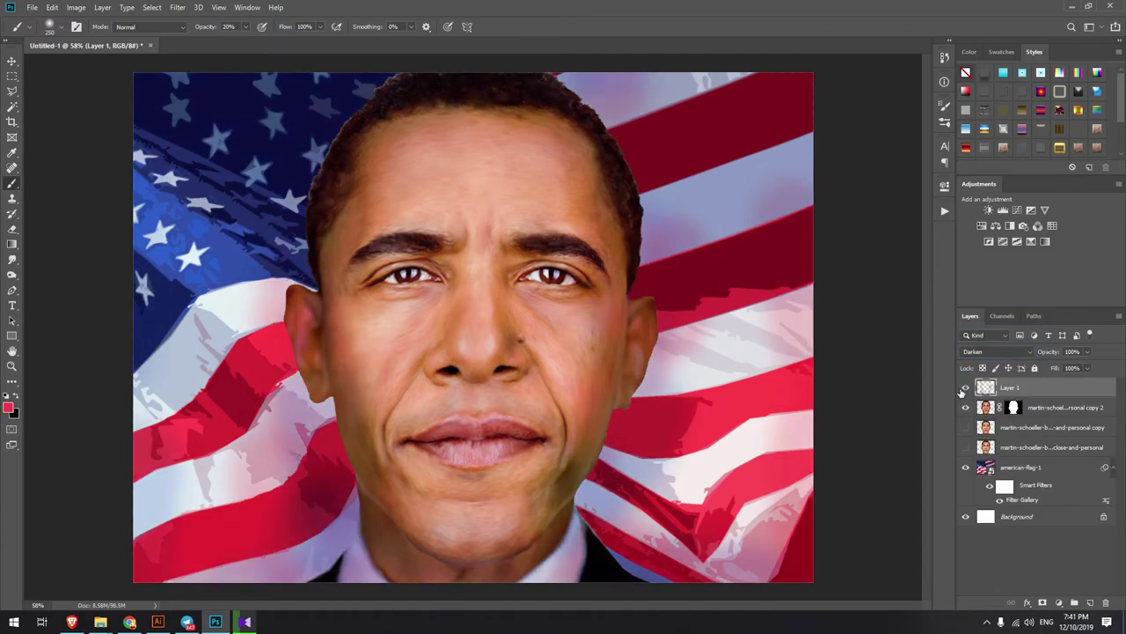
pyautogui.click(996, 351)
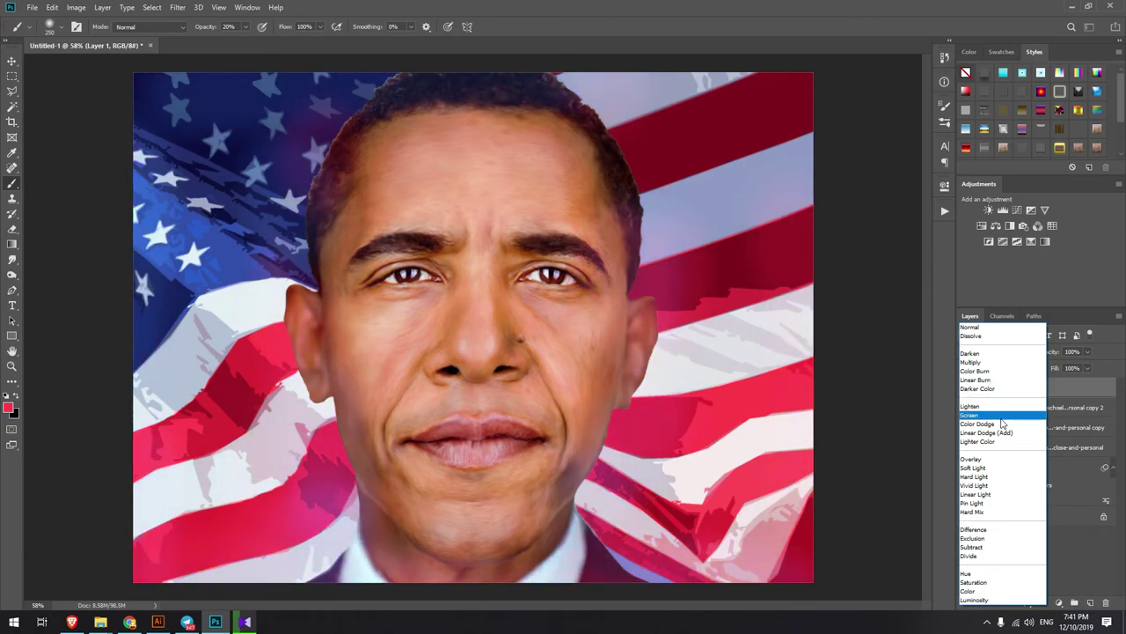
pyautogui.click(1001, 409)
pyautogui.click(1090, 601)
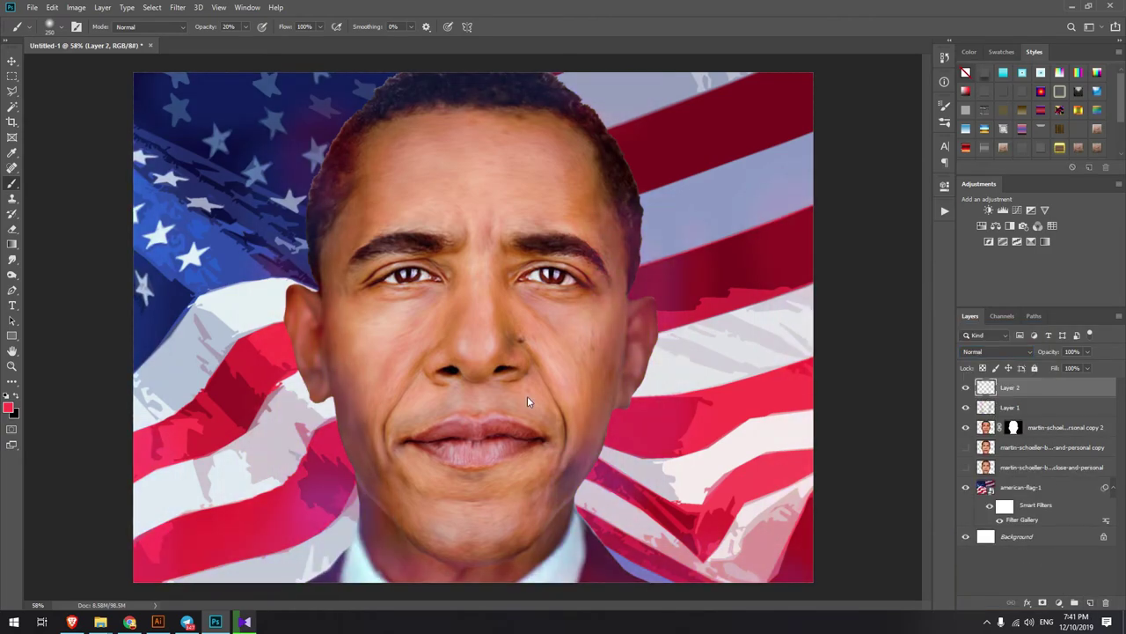
# Try a new brush tip at 50% opacity with pink dabs, then undo them.
pyautogui.rightClick(181, 257)
pyautogui.doubleClick(281, 169)
pyautogui.press('5')
pyautogui.click(246, 466)
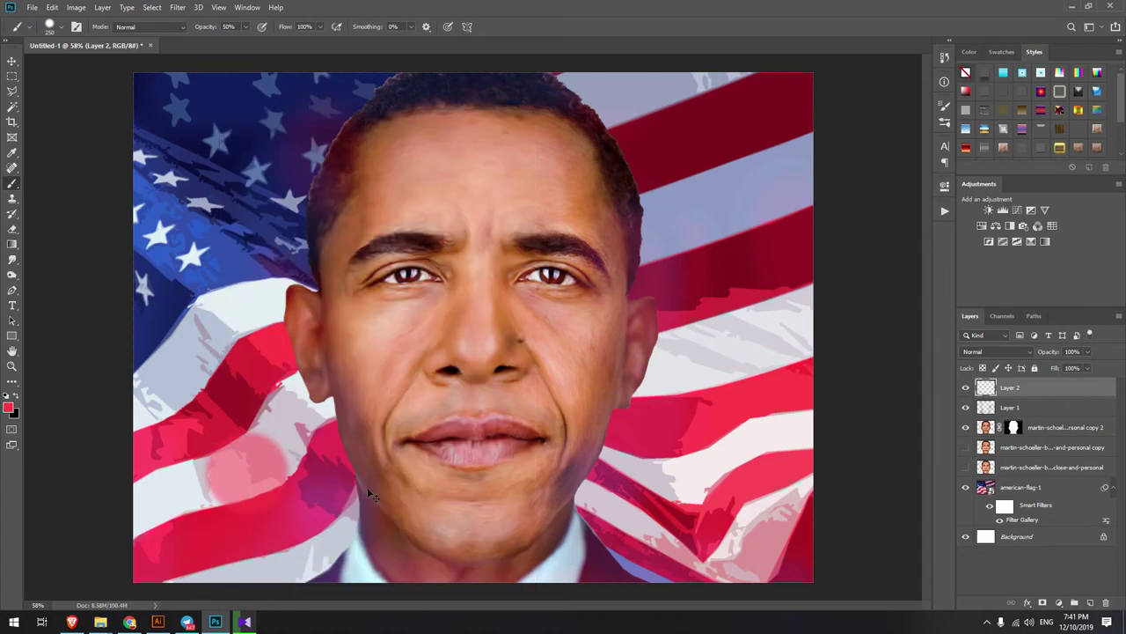
pyautogui.click(711, 183)
pyautogui.hotkey('ctrl', 'z')
pyautogui.hotkey('ctrl', 'z')
# Switch to a slightly different brush tip at 20% opacity and deepen the left-edge red stripes.
pyautogui.rightClick(224, 387)
pyautogui.click(561, 48)
pyautogui.press('2')
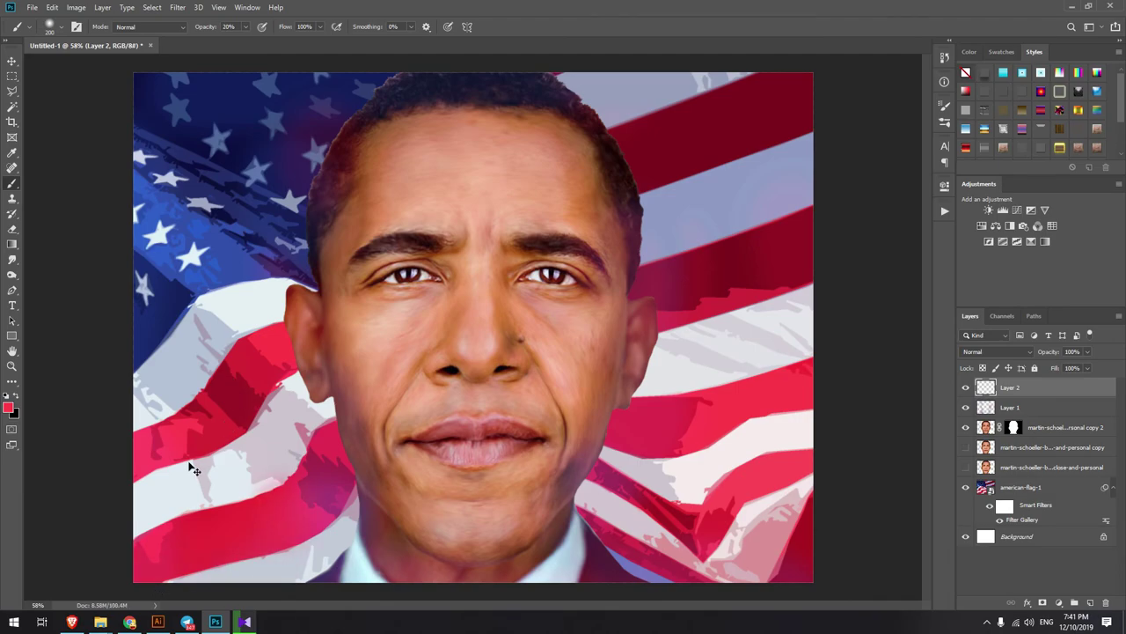
pyautogui.moveTo(143, 475); pyautogui.dragTo(86, 575)
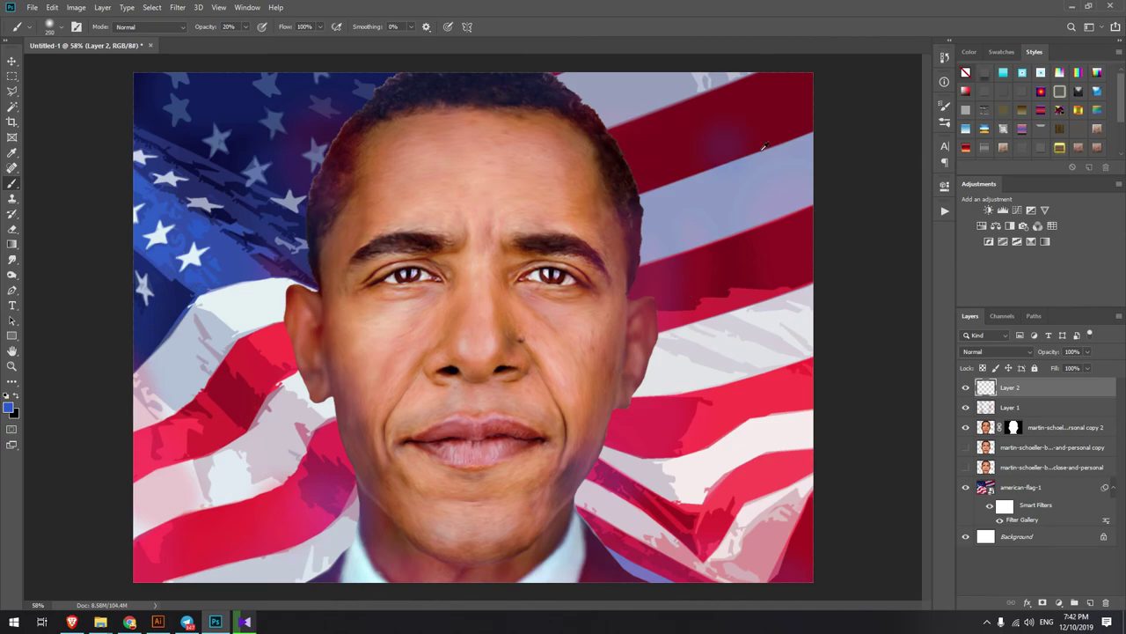
# Enlarge the brush to 400 and tint the flag's right edge, top and middle blue-purple.
pyautogui.press(']')
pyautogui.press(']')
pyautogui.moveTo(764, 146); pyautogui.dragTo(686, 88)
pyautogui.moveTo(792, 114); pyautogui.dragTo(804, 406)
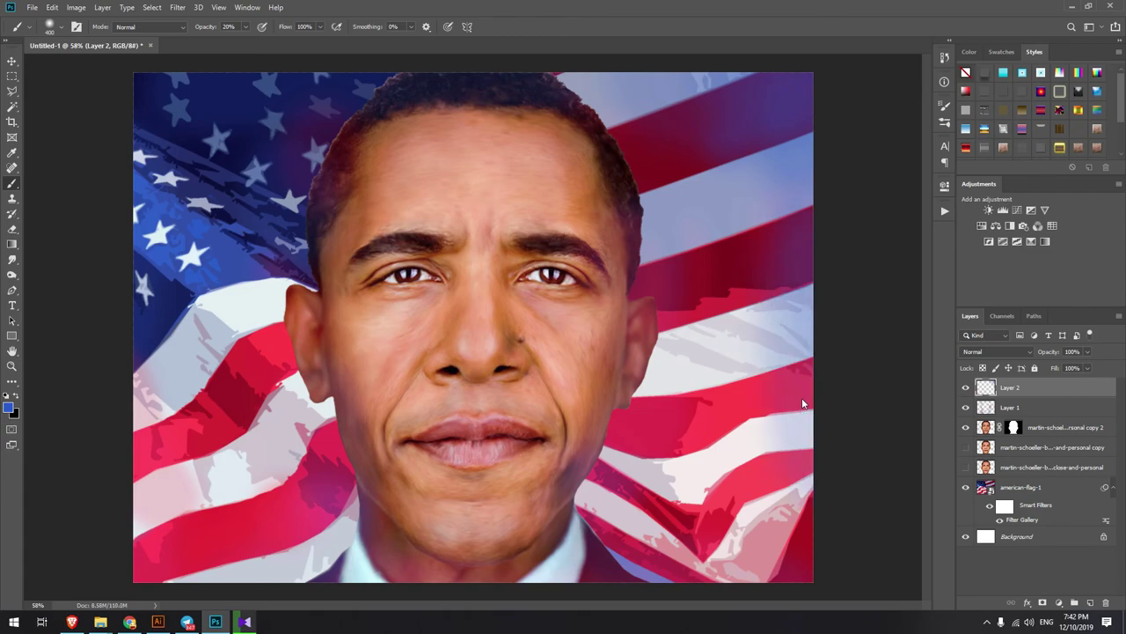
# At 10% opacity, faintly darken the flag's edges and tint the right white stripe red.
pyautogui.press('1')
pyautogui.moveTo(749, 473); pyautogui.dragTo(64, 101)
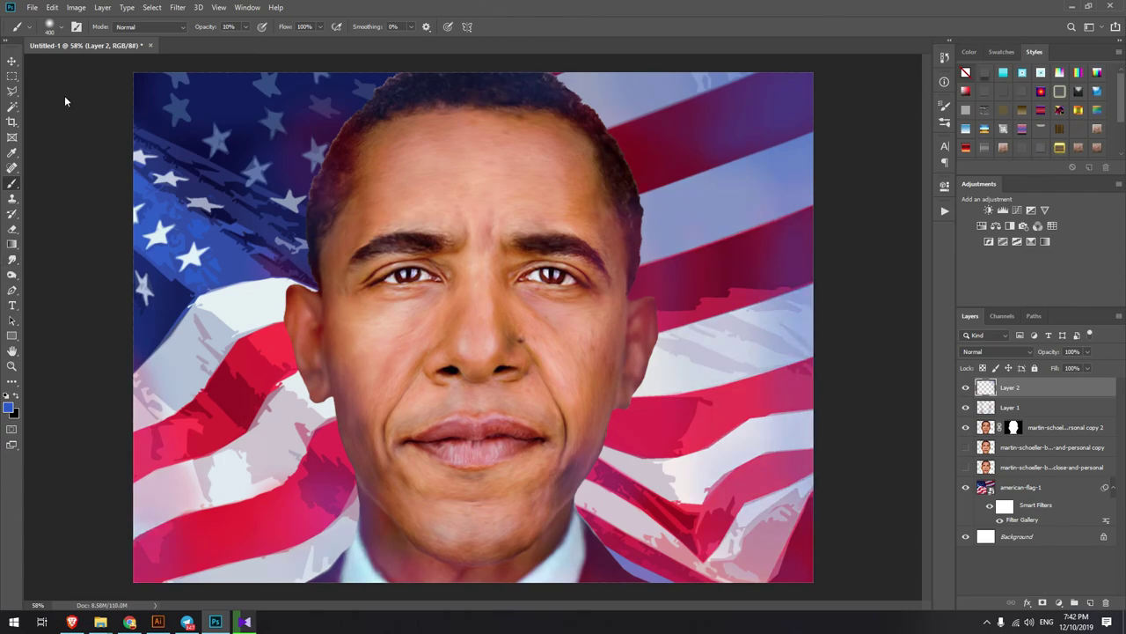
pyautogui.keyDown('alt'); pyautogui.click(269, 311); pyautogui.keyUp('alt')
pyautogui.moveTo(638, 391); pyautogui.dragTo(783, 303)
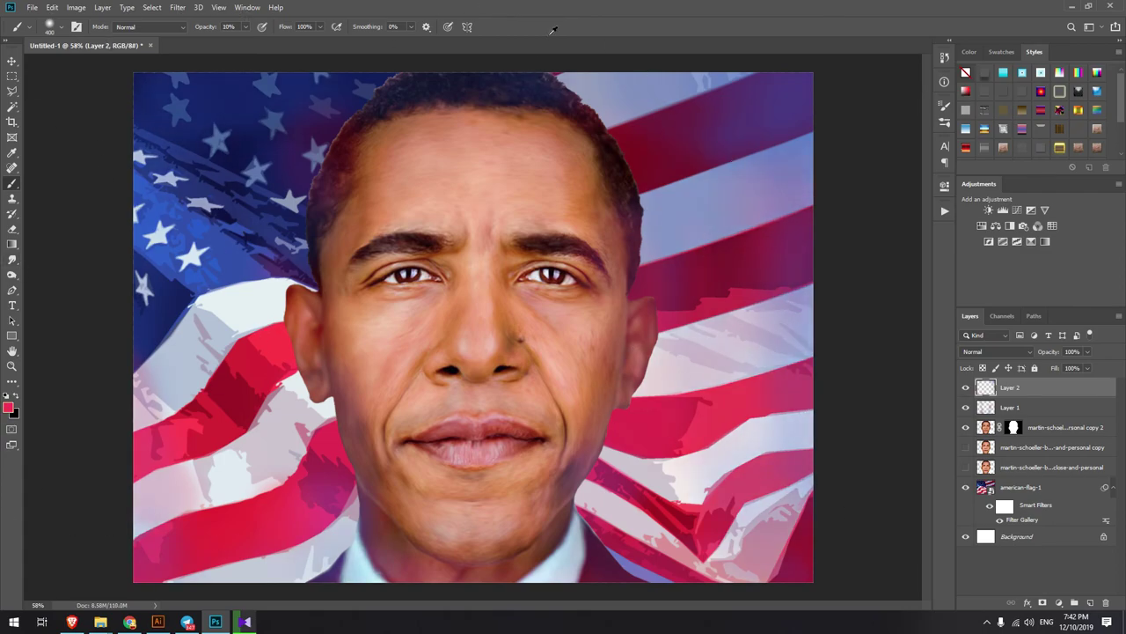